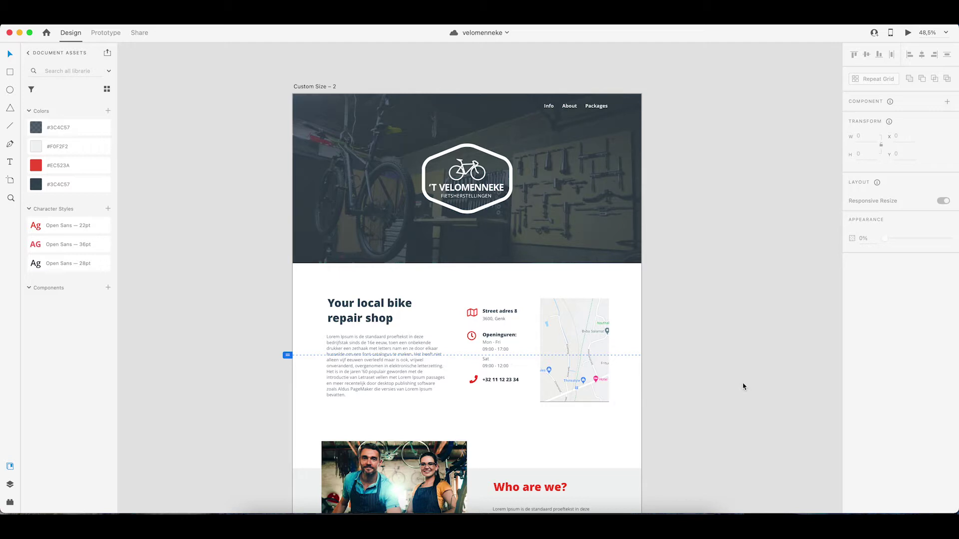
Examine the velomenneke homepage design from the header through the info, about and care packages sections to the footer.
{"action": "scroll", "coordinate": [743, 387], "scroll_direction": "down", "scroll_amount": 3}
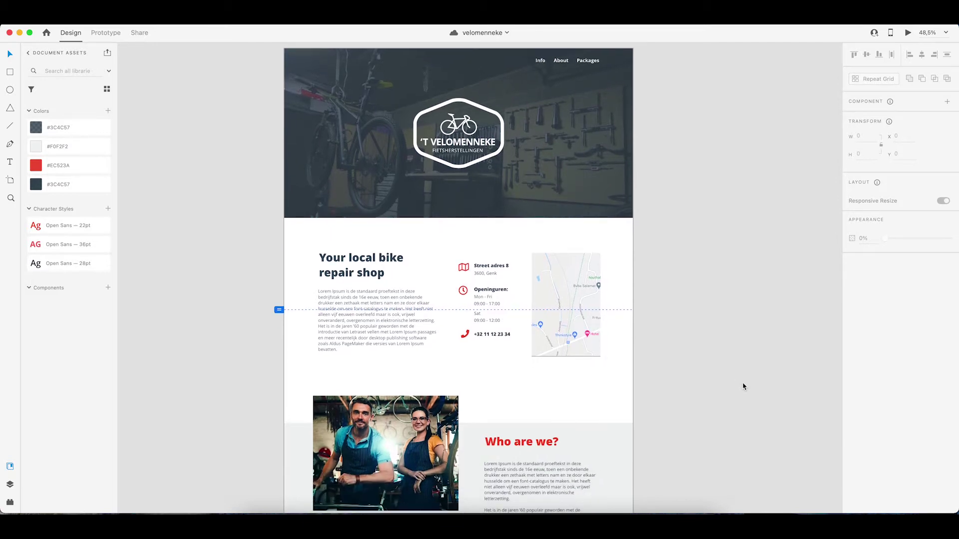
{"action": "scroll", "coordinate": [744, 387], "scroll_direction": "down", "scroll_amount": 3}
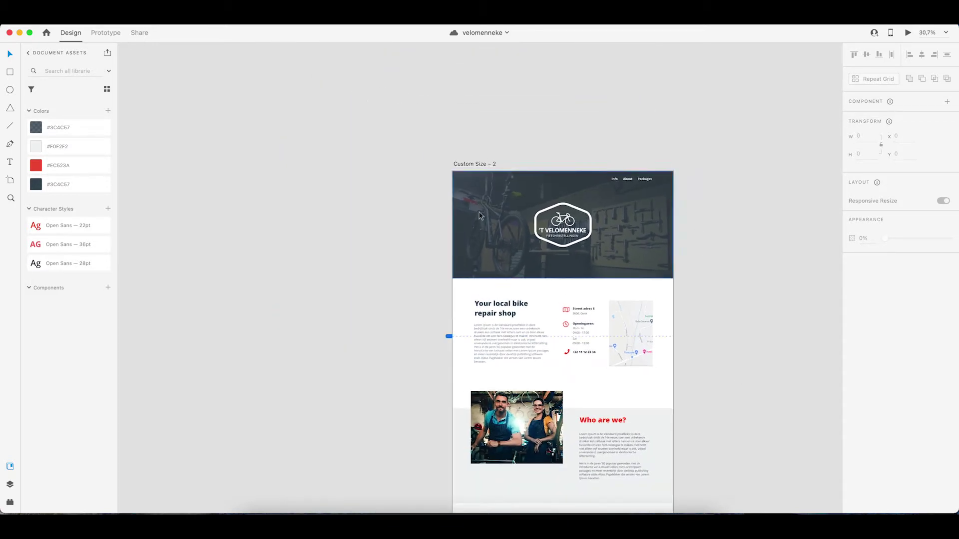
{"action": "scroll", "coordinate": [608, 242], "scroll_direction": "down", "scroll_amount": 10}
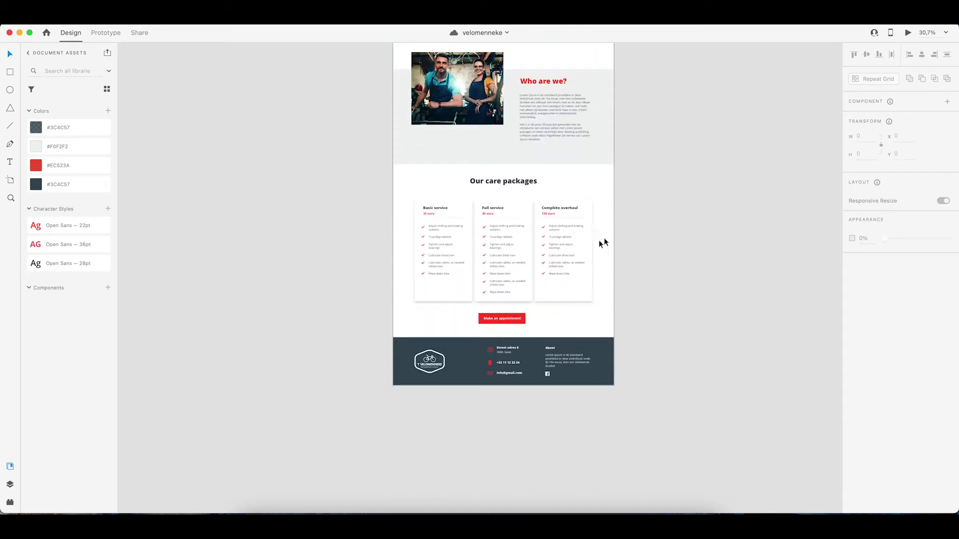
{"action": "scroll", "coordinate": [579, 397], "scroll_direction": "up", "scroll_amount": 5}
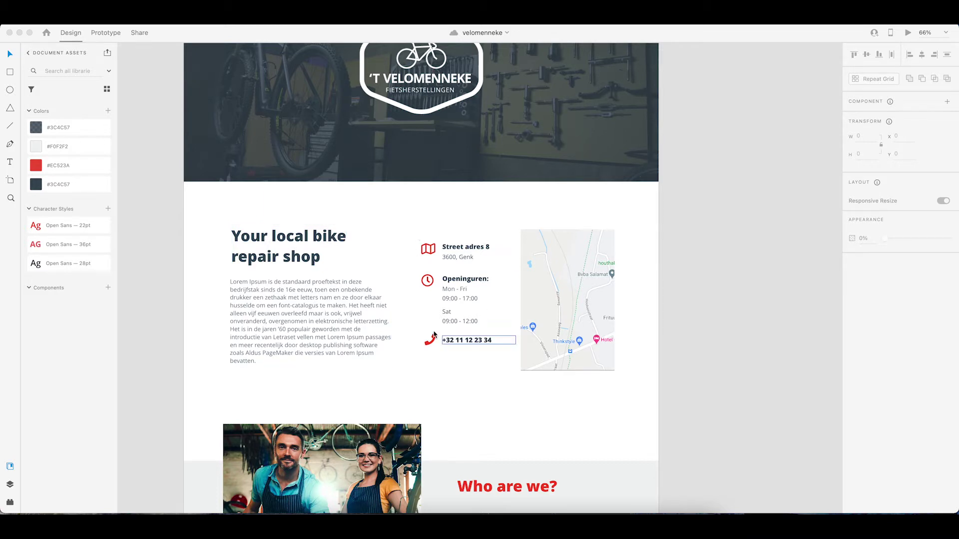
{"action": "scroll", "coordinate": [422, 329], "scroll_direction": "down", "scroll_amount": 15}
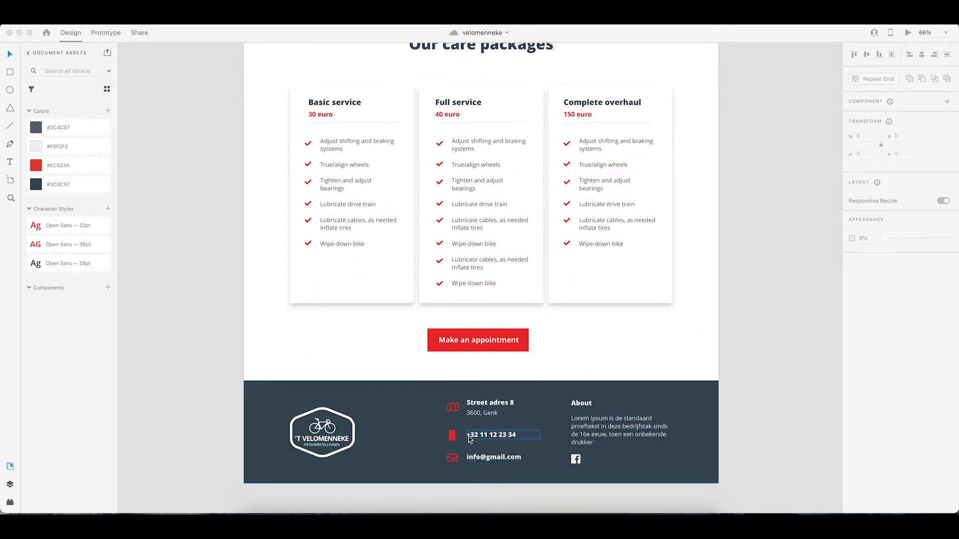
{"action": "scroll", "coordinate": [467, 249], "scroll_direction": "up", "scroll_amount": 15}
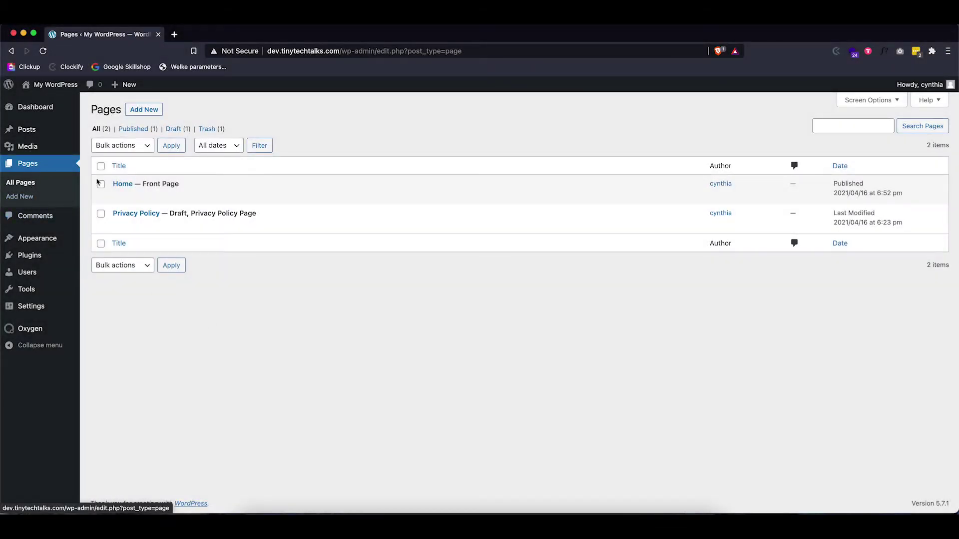
Open the Home page in the Oxygen visual editor and look over its header, empty content area and footer.
{"action": "left_click", "coordinate": [233, 196]}
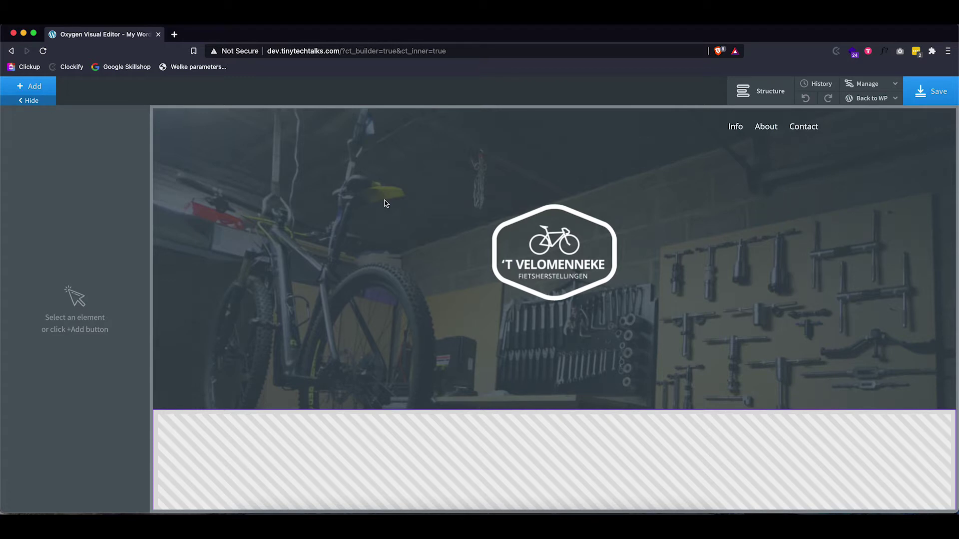
{"action": "scroll", "coordinate": [573, 270], "scroll_direction": "down", "scroll_amount": 1}
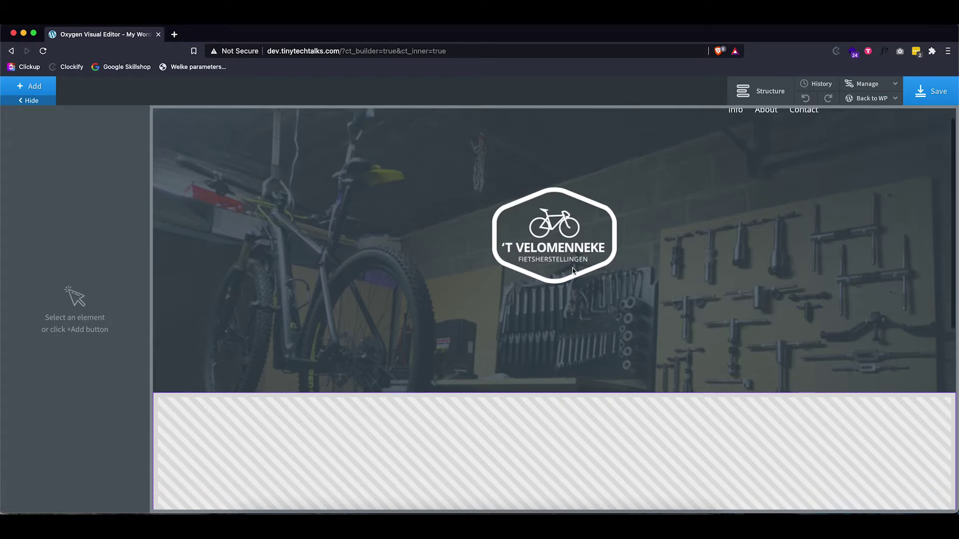
{"action": "scroll", "coordinate": [572, 271], "scroll_direction": "down", "scroll_amount": 5}
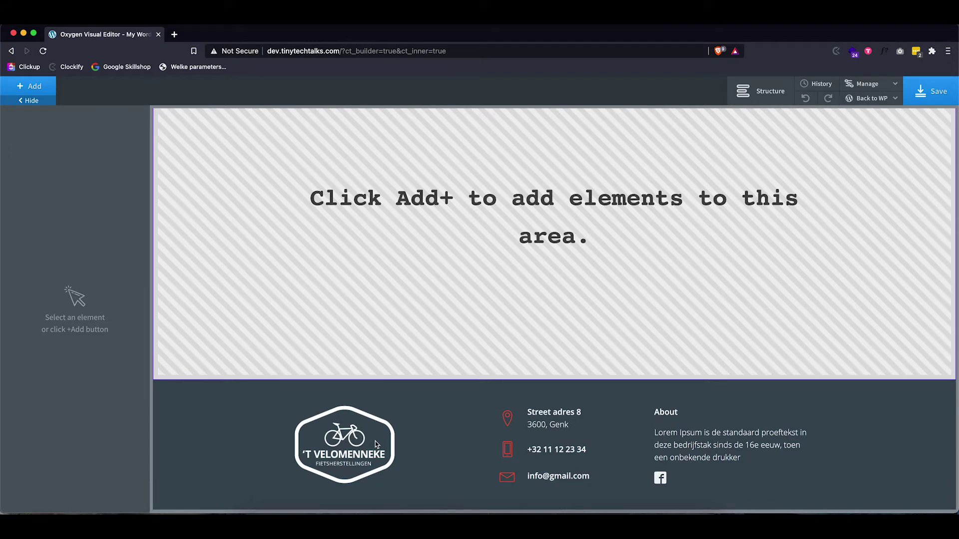
{"action": "scroll", "coordinate": [383, 306], "scroll_direction": "up", "scroll_amount": 3}
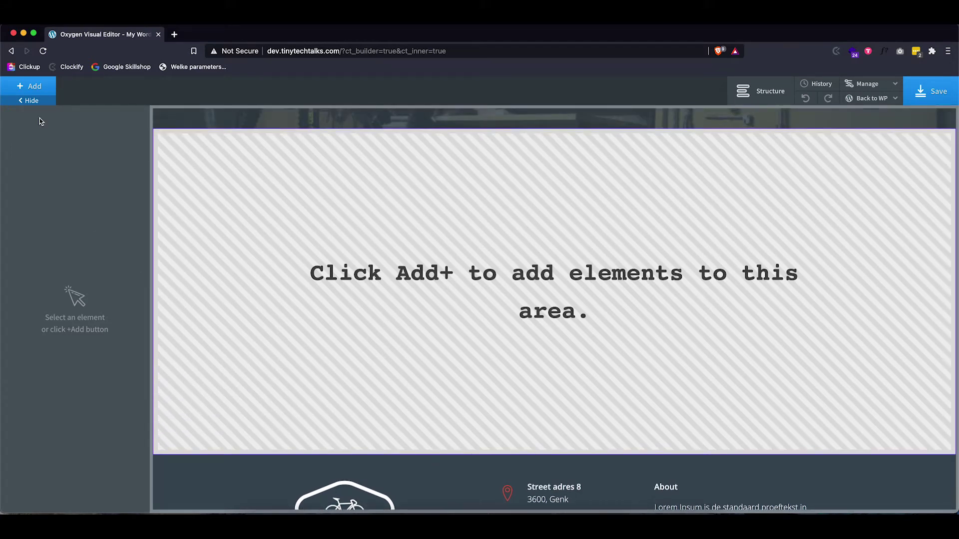
Add a section to the empty content area and insert a 33 33 33 column layout in it.
{"action": "left_click", "coordinate": [28, 87]}
{"action": "left_click", "coordinate": [37, 184]}
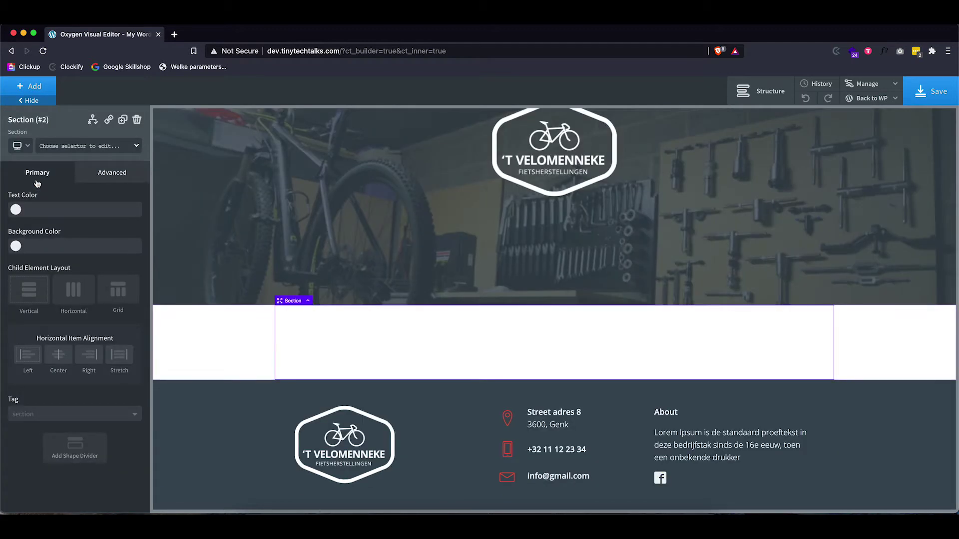
{"action": "left_click", "coordinate": [38, 86]}
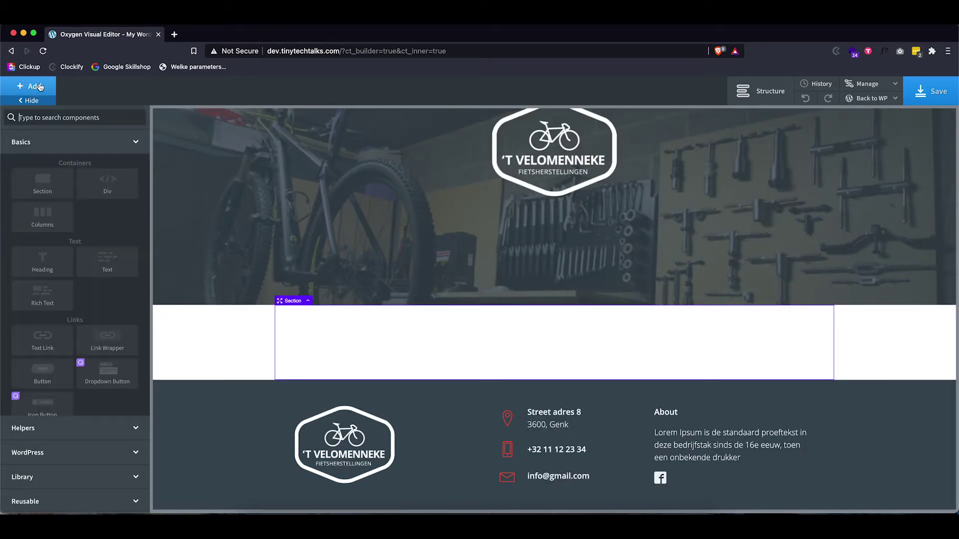
{"action": "left_click", "coordinate": [38, 220]}
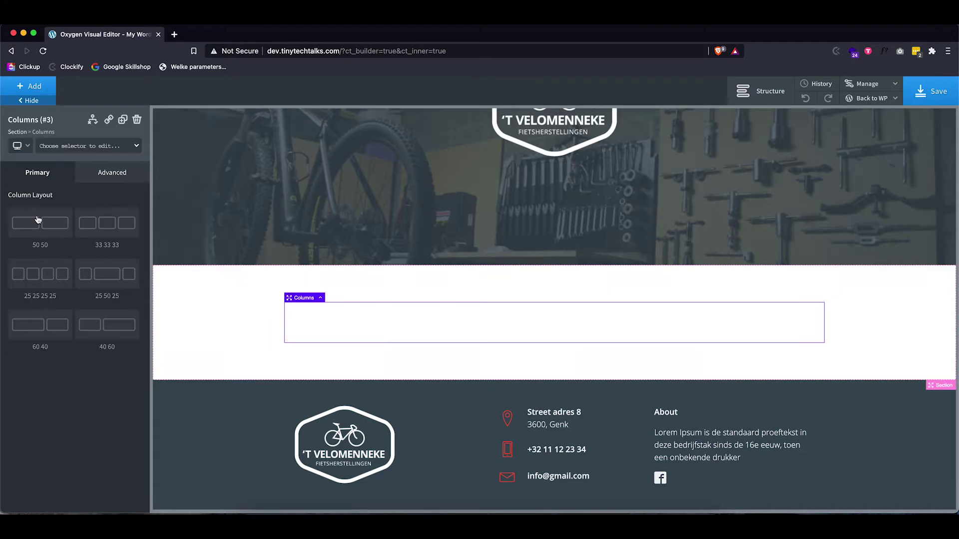
{"action": "left_click", "coordinate": [108, 224]}
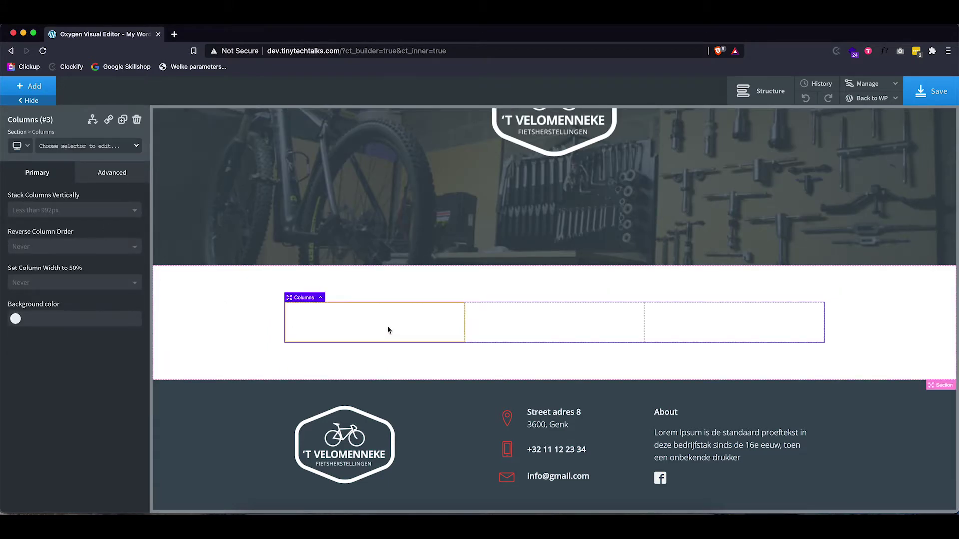
Check the column proportions in the Adobe XD design, then in Oxygen set the first column's width to 40% and the second column's to 30%.
{"action": "left_click", "coordinate": [608, 512]}
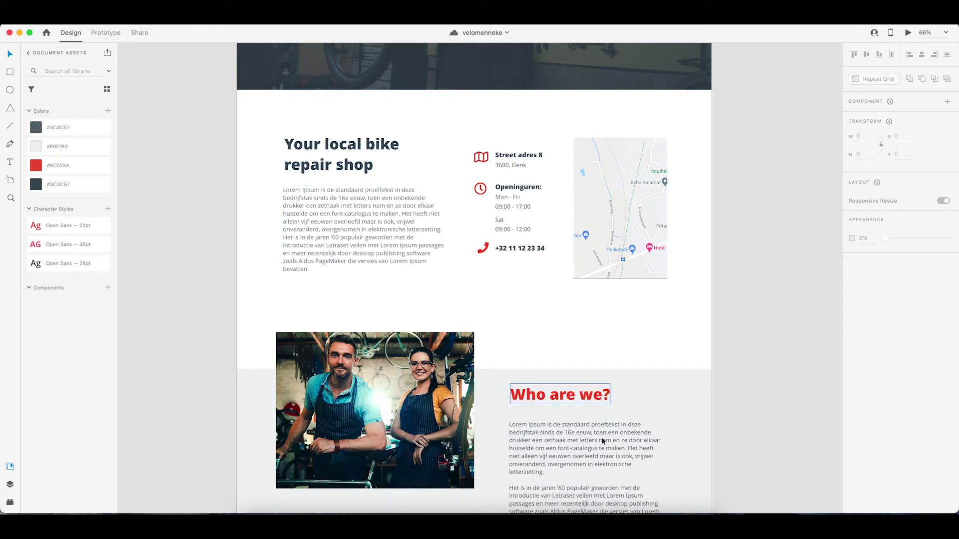
{"action": "left_click", "coordinate": [306, 510]}
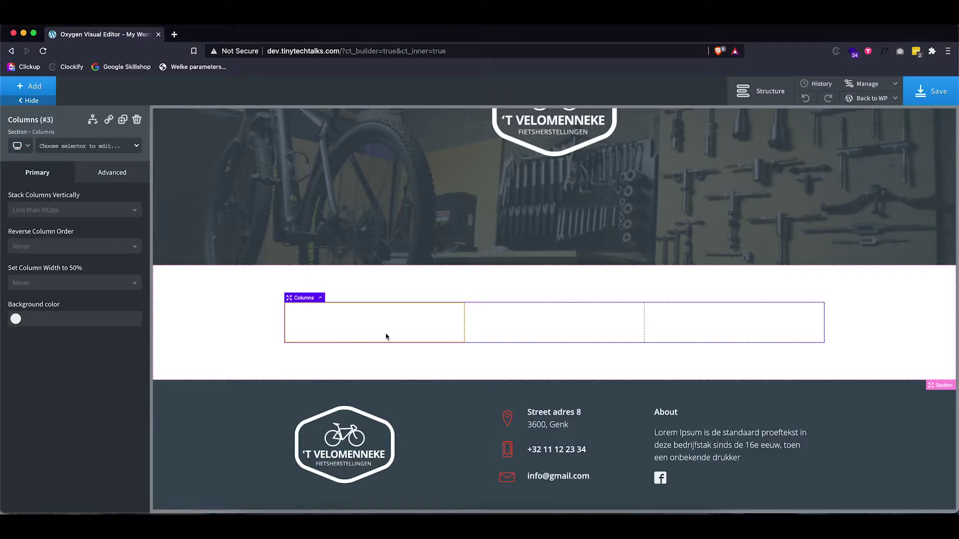
{"action": "double_click", "coordinate": [41, 419]}
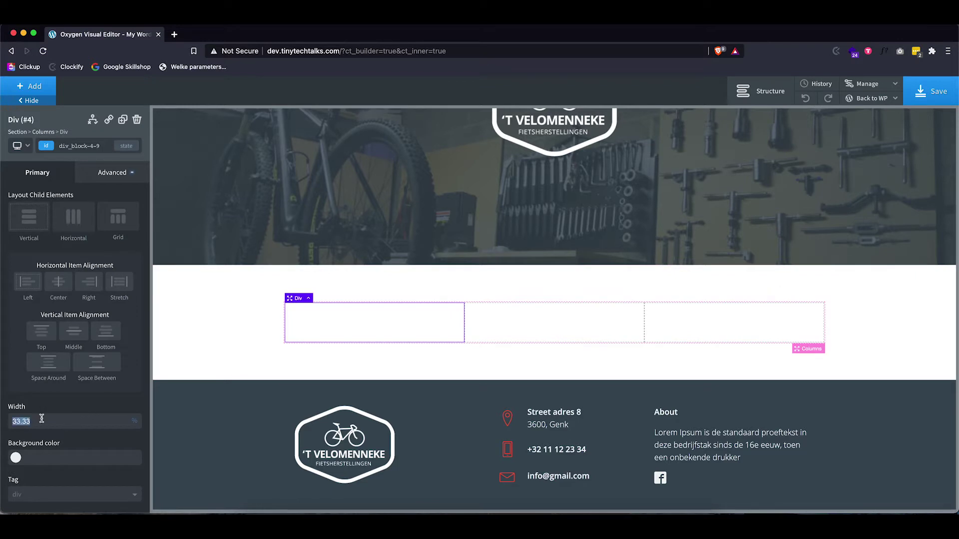
{"action": "type", "text": "40"}
{"action": "left_click", "coordinate": [553, 318]}
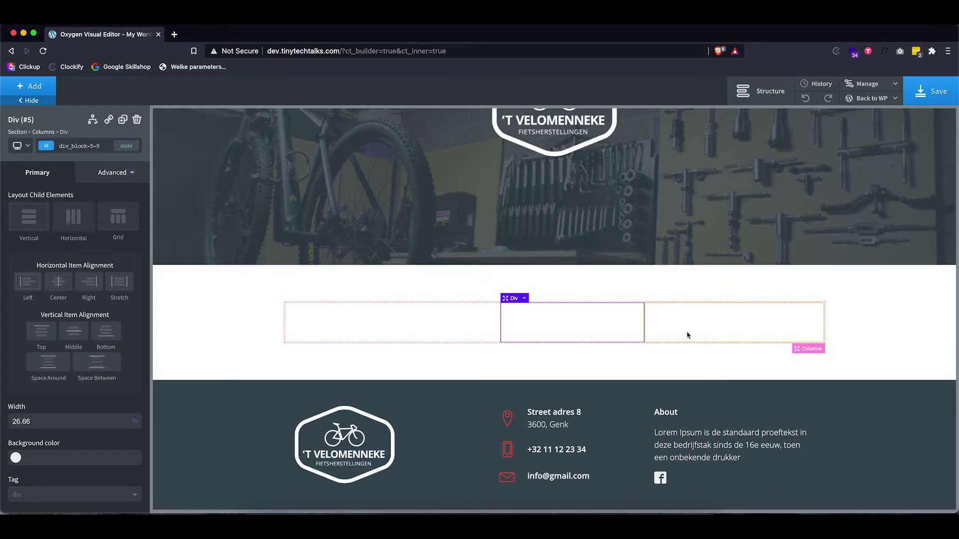
{"action": "double_click", "coordinate": [34, 422]}
{"action": "type", "text": "30"}
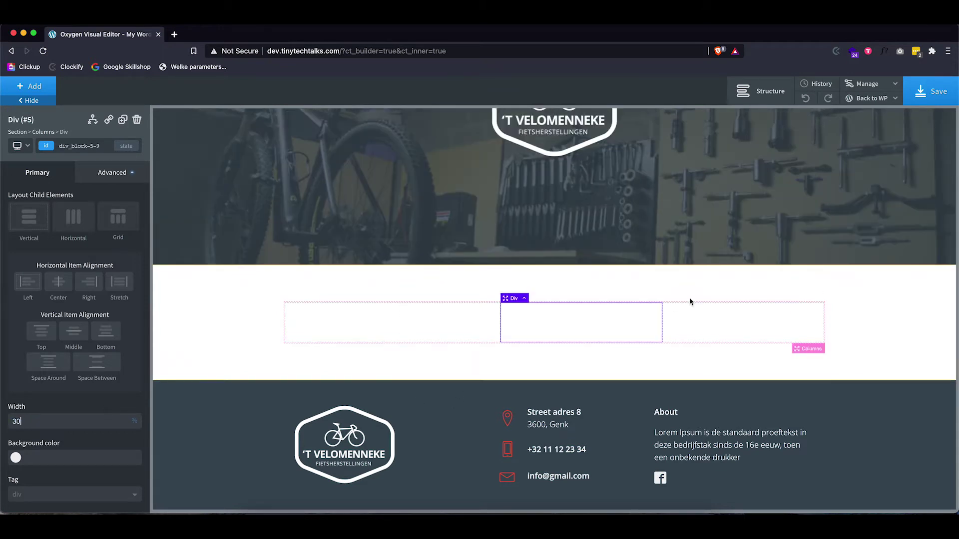
{"action": "left_click", "coordinate": [724, 323]}
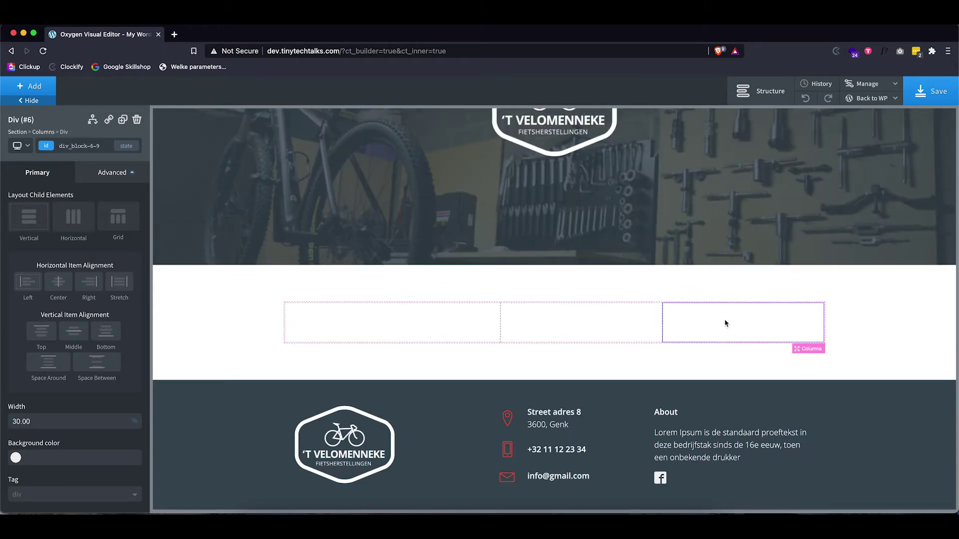
{"action": "left_click", "coordinate": [572, 325]}
Add a heading to the first column with the H2 tag and the Dark-blue global color as text color.
{"action": "left_click", "coordinate": [467, 328]}
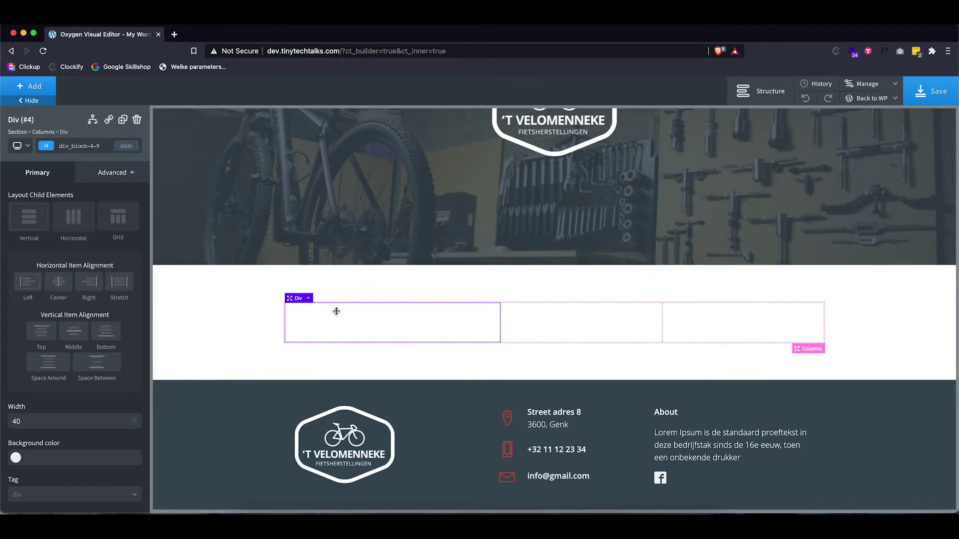
{"action": "left_click", "coordinate": [33, 88]}
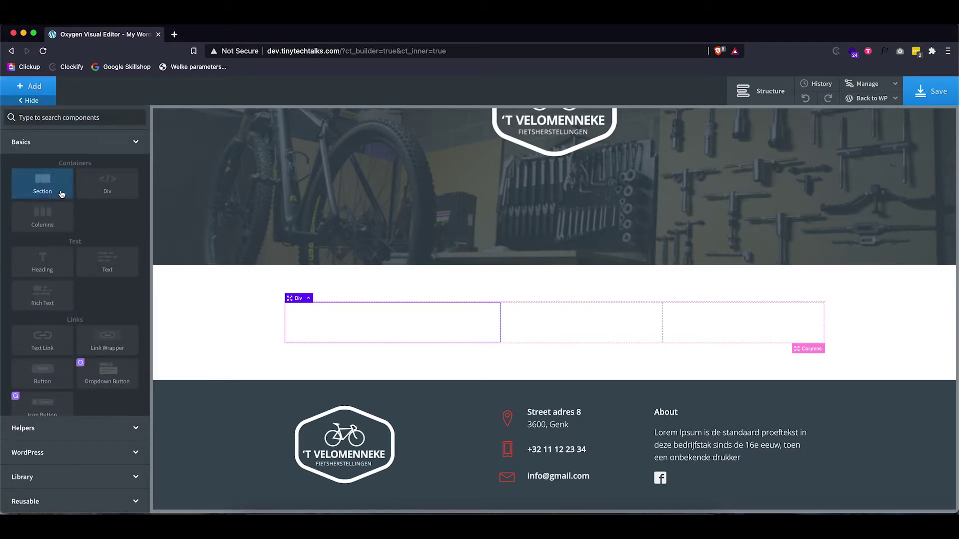
{"action": "left_click", "coordinate": [44, 262]}
{"action": "left_click", "coordinate": [38, 362]}
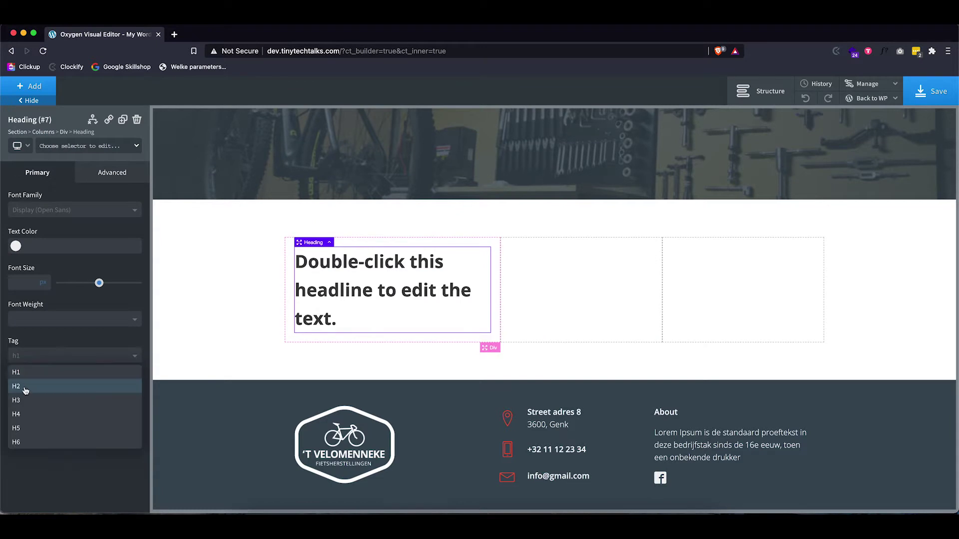
{"action": "left_click", "coordinate": [24, 387]}
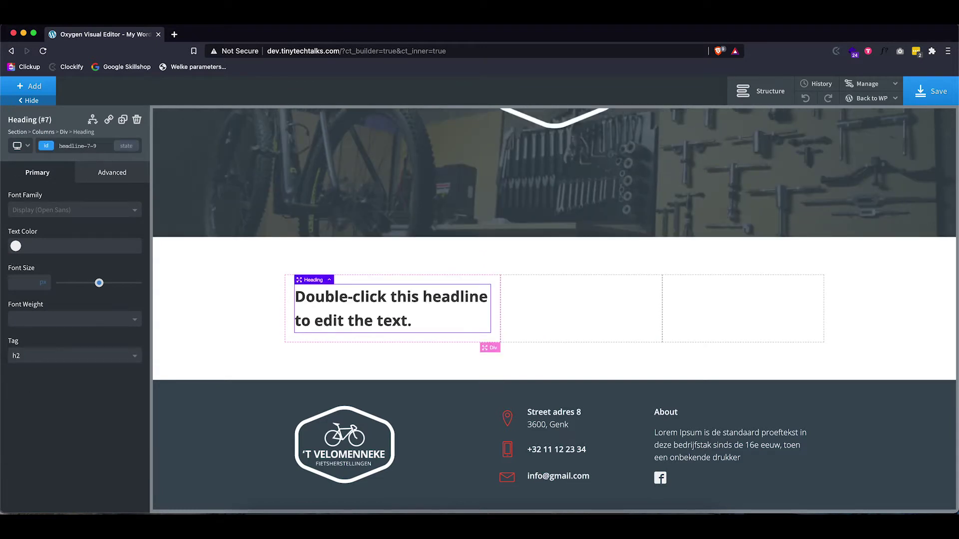
{"action": "left_click", "coordinate": [16, 246]}
{"action": "left_click", "coordinate": [21, 372]}
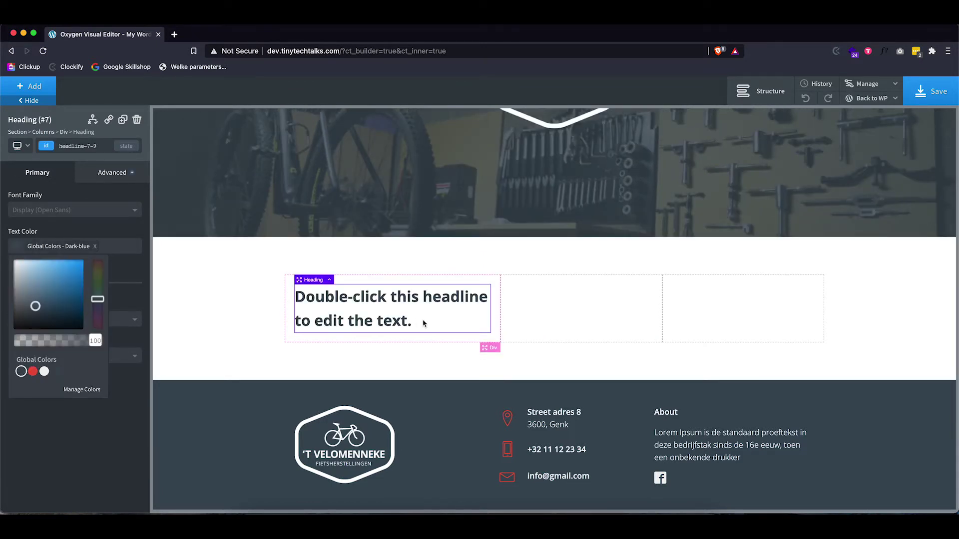
Copy "Your local bike repair shop" from the Adobe XD design and replace the placeholder text of the Oxygen heading with it.
{"action": "left_click", "coordinate": [611, 512]}
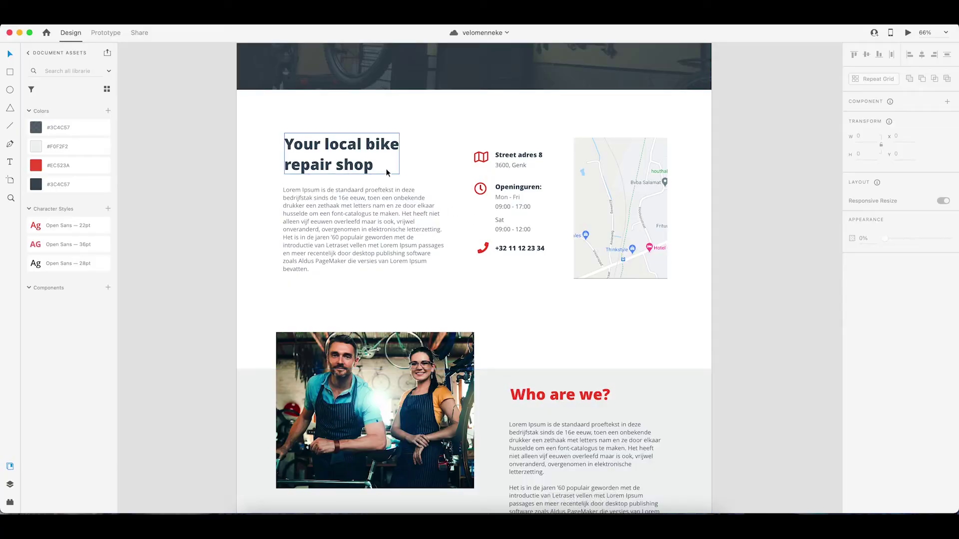
{"action": "double_click", "coordinate": [364, 165]}
{"action": "key", "text": "super+c"}
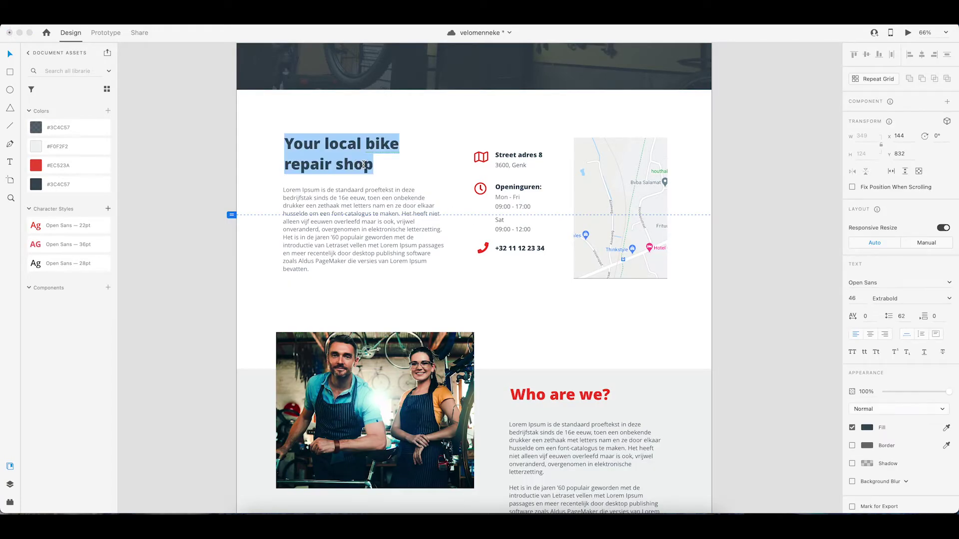
{"action": "left_click", "coordinate": [310, 512]}
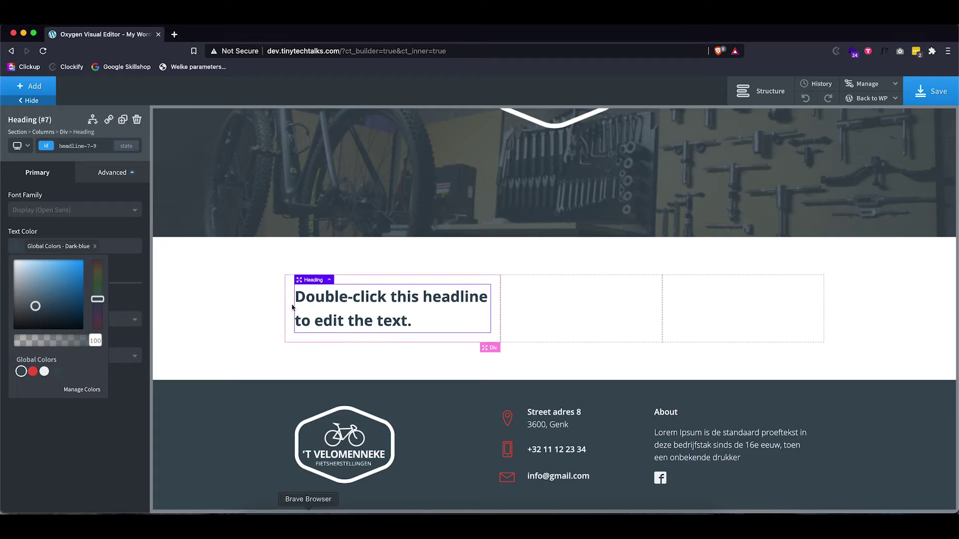
{"action": "double_click", "coordinate": [334, 320]}
{"action": "key", "text": "super+v"}
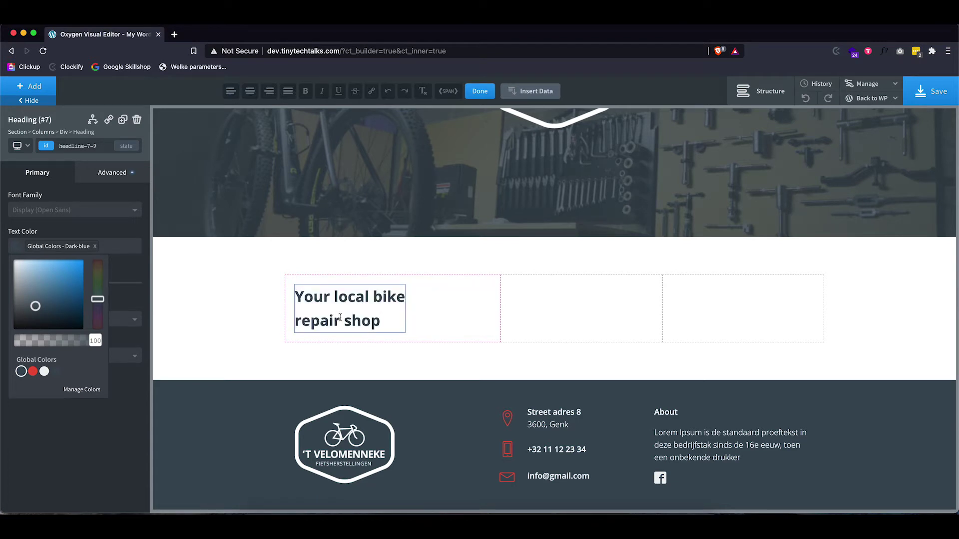
{"action": "left_click", "coordinate": [444, 312]}
Add a text element below the heading in the first column and set its tag to p.
{"action": "left_click", "coordinate": [341, 311]}
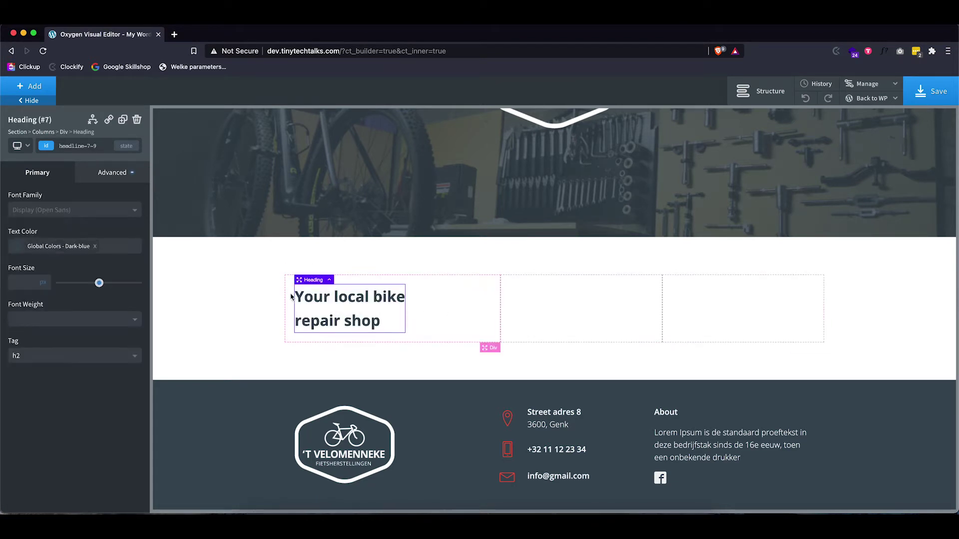
{"action": "left_click", "coordinate": [35, 87]}
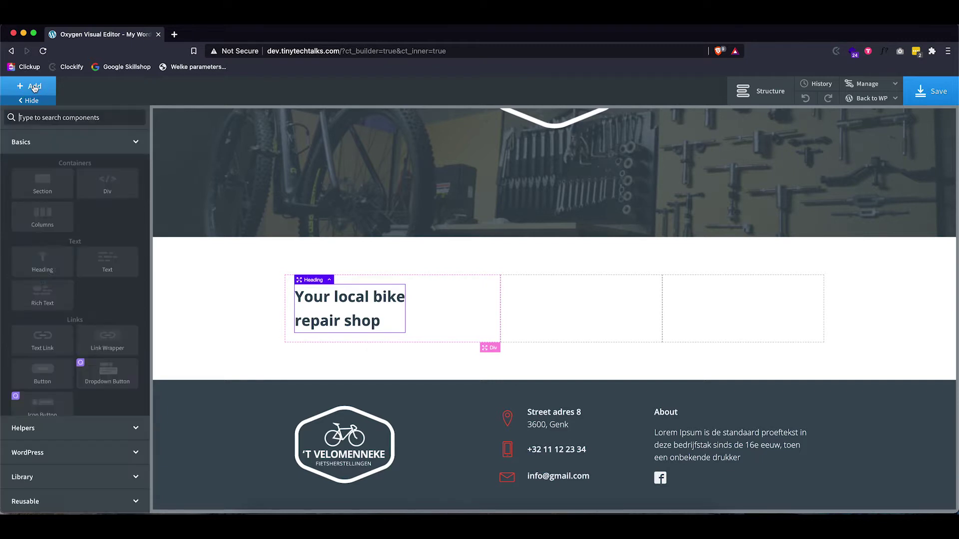
{"action": "left_click", "coordinate": [109, 262]}
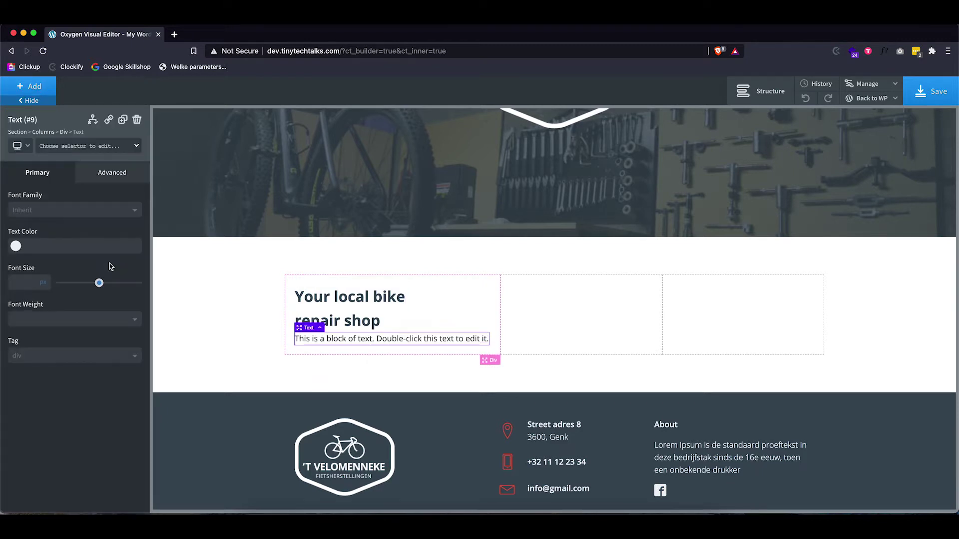
{"action": "left_click", "coordinate": [35, 356]}
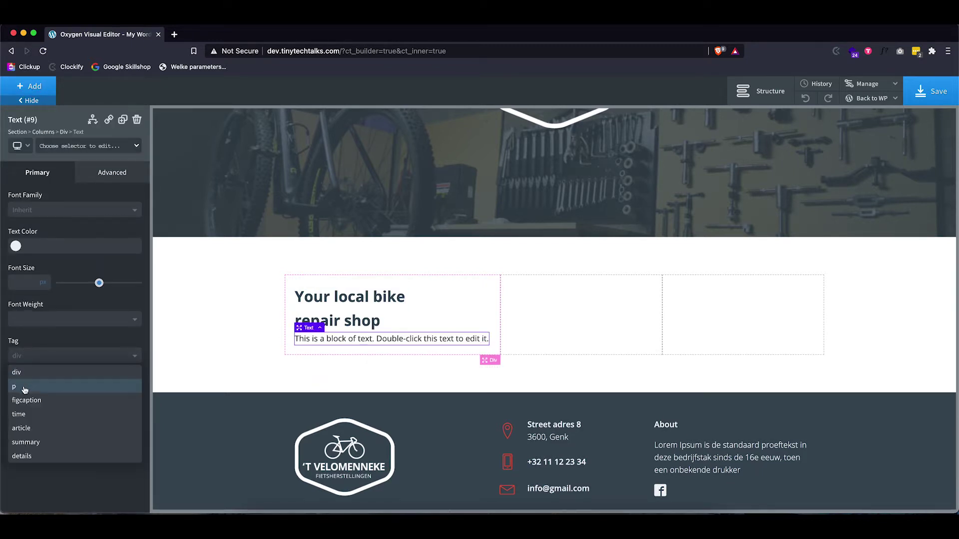
{"action": "left_click", "coordinate": [24, 388]}
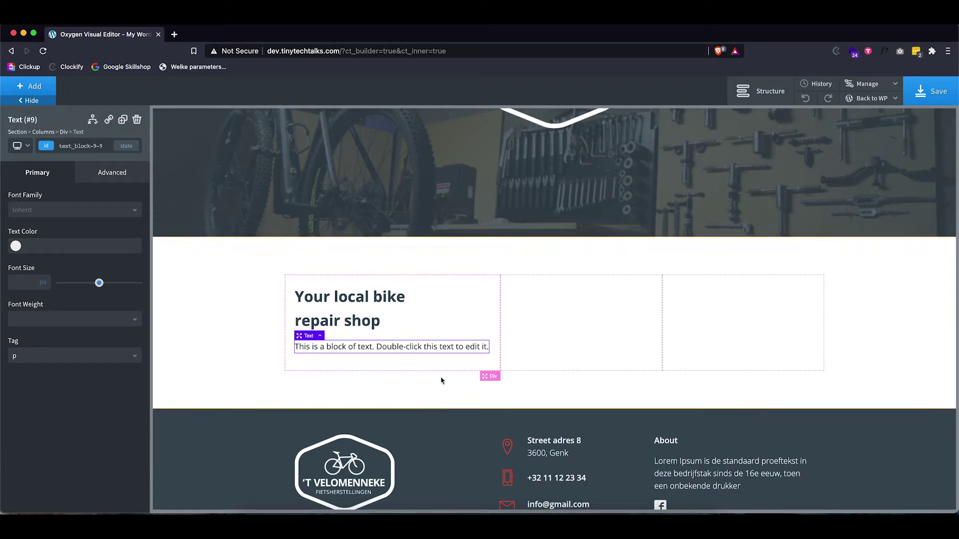
Copy the Lorem Ipsum paragraph under the heading in the Adobe XD design and replace the first column's placeholder text with it in Oxygen.
{"action": "key", "text": "super+Tab"}
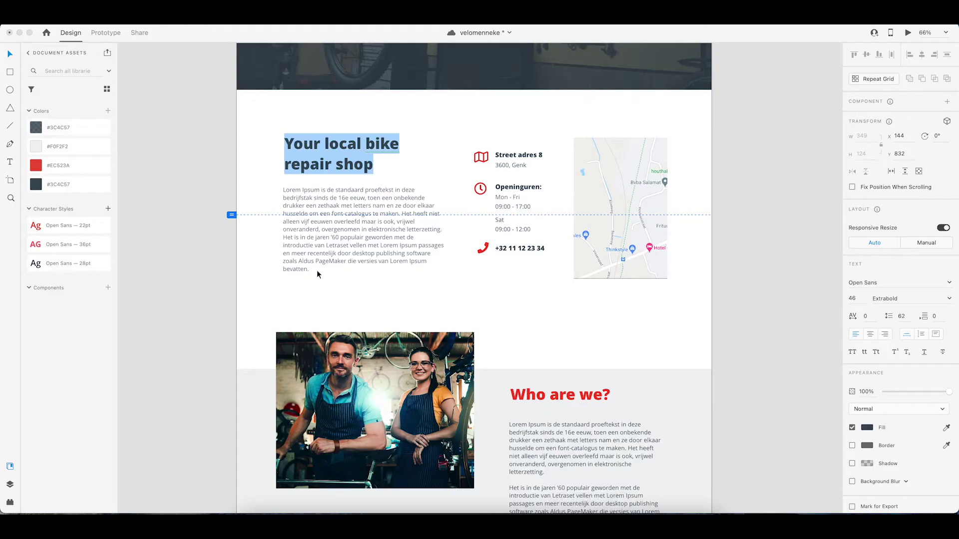
{"action": "double_click", "coordinate": [315, 260]}
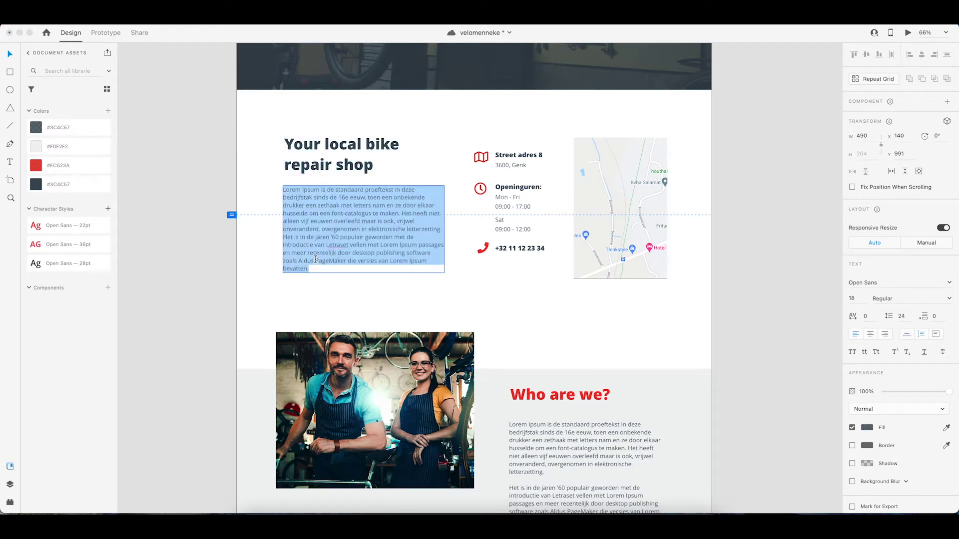
{"action": "key", "text": "super+c"}
{"action": "key", "text": "super+Tab"}
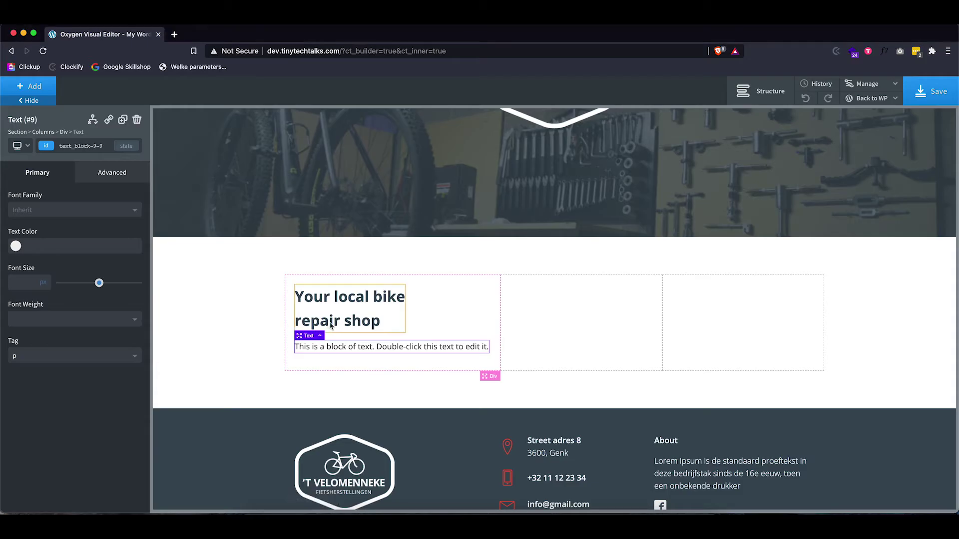
{"action": "double_click", "coordinate": [322, 347]}
{"action": "key", "text": "super+v"}
{"action": "scroll", "coordinate": [523, 472], "scroll_direction": "down", "scroll_amount": 2}
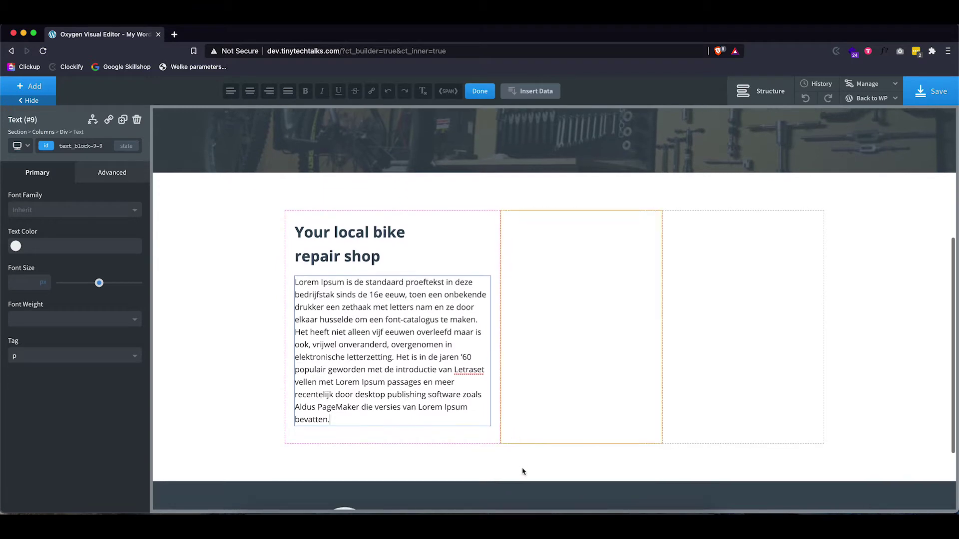
Add a Div inside the second column of the info section.
{"action": "left_click", "coordinate": [523, 470]}
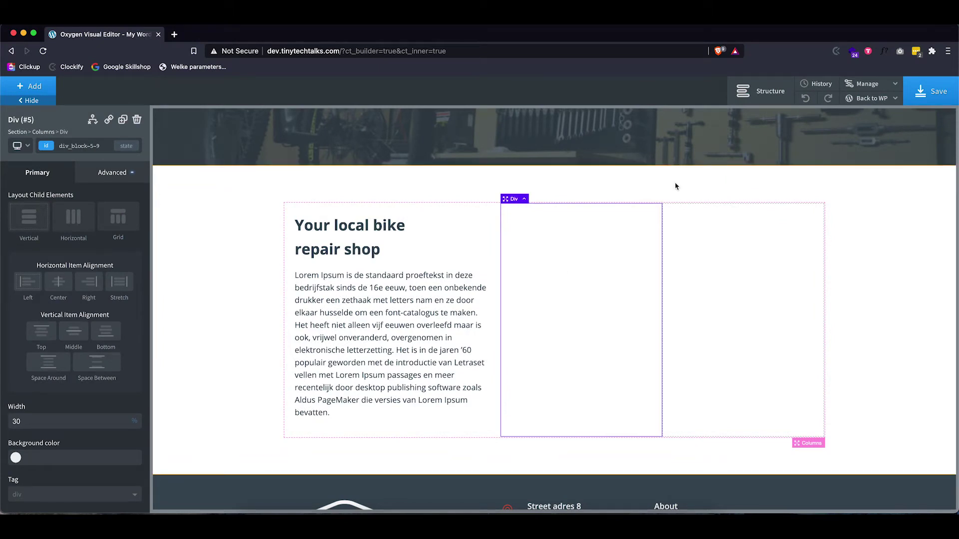
{"action": "left_click", "coordinate": [30, 86]}
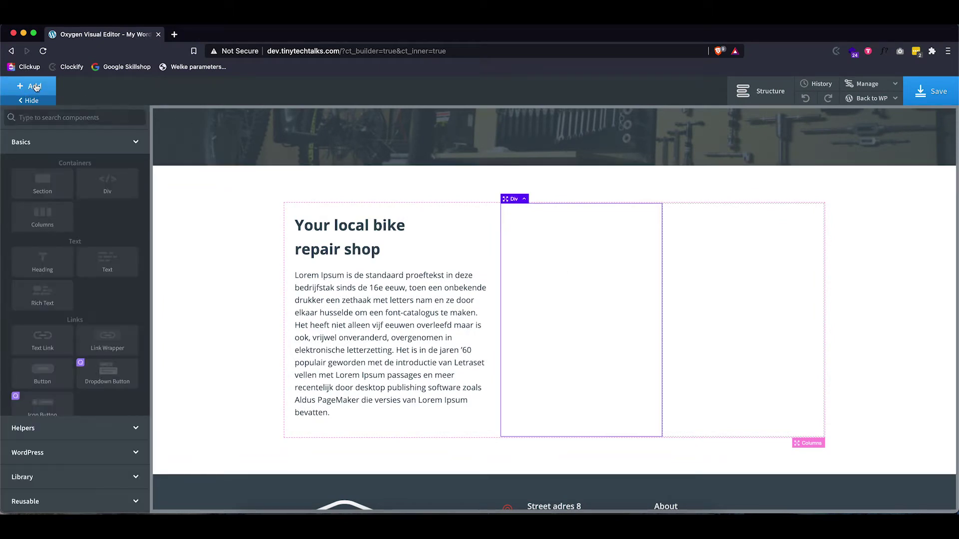
{"action": "left_click", "coordinate": [111, 186]}
{"action": "scroll", "coordinate": [557, 248], "scroll_direction": "down", "scroll_amount": 2}
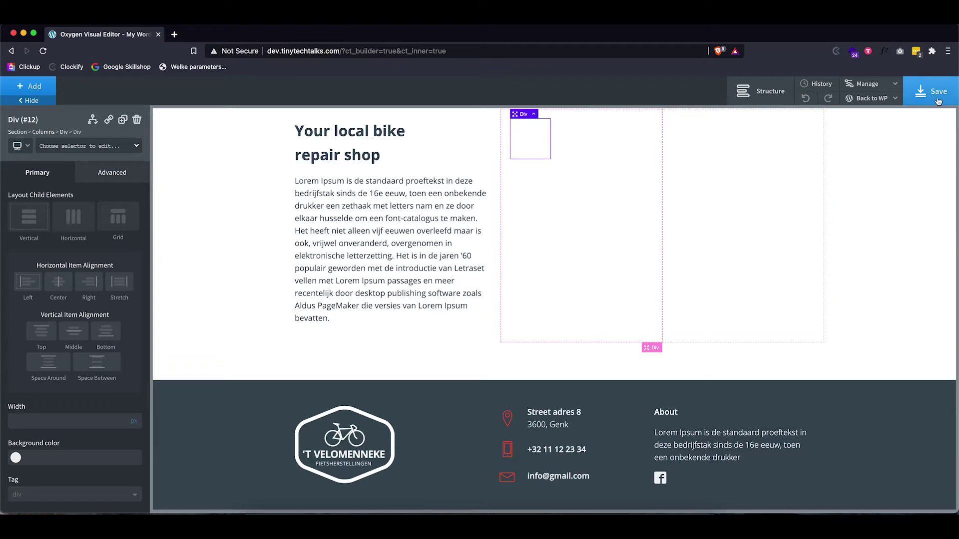
Open the footer's Main template in the Oxygen editor, proceeding despite the builder being open elsewhere.
{"action": "left_click", "coordinate": [549, 439]}
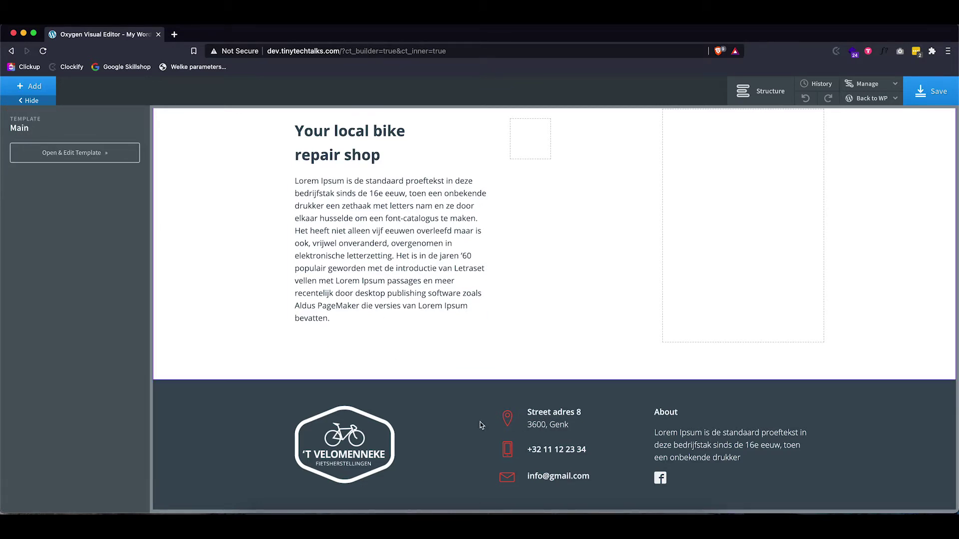
{"action": "left_click", "coordinate": [65, 154]}
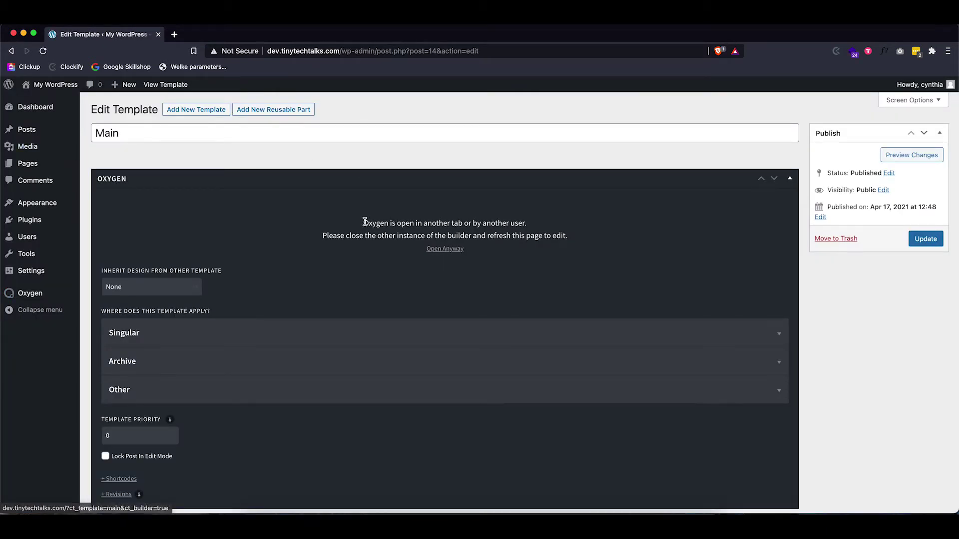
{"action": "left_click_drag", "start_coordinate": [364, 221], "coordinate": [576, 243]}
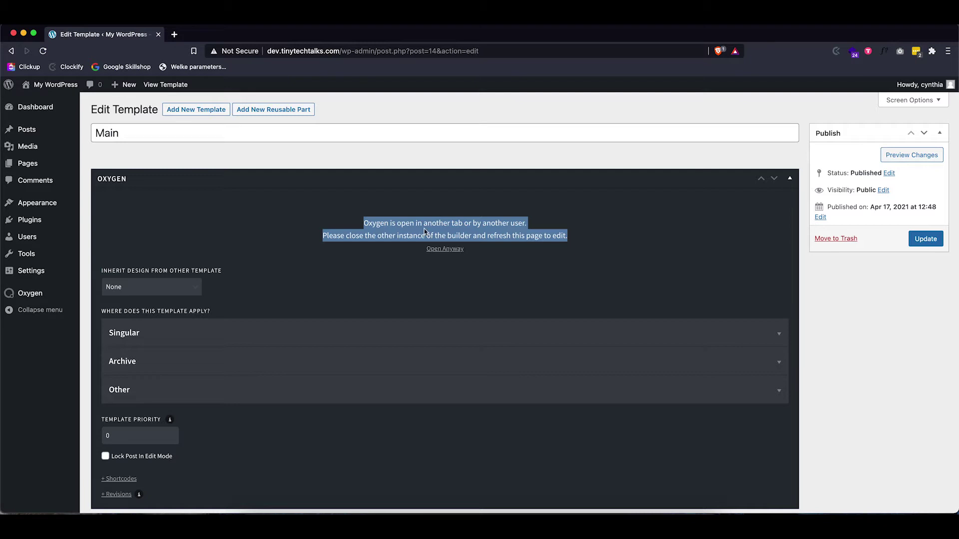
{"action": "left_click", "coordinate": [444, 248]}
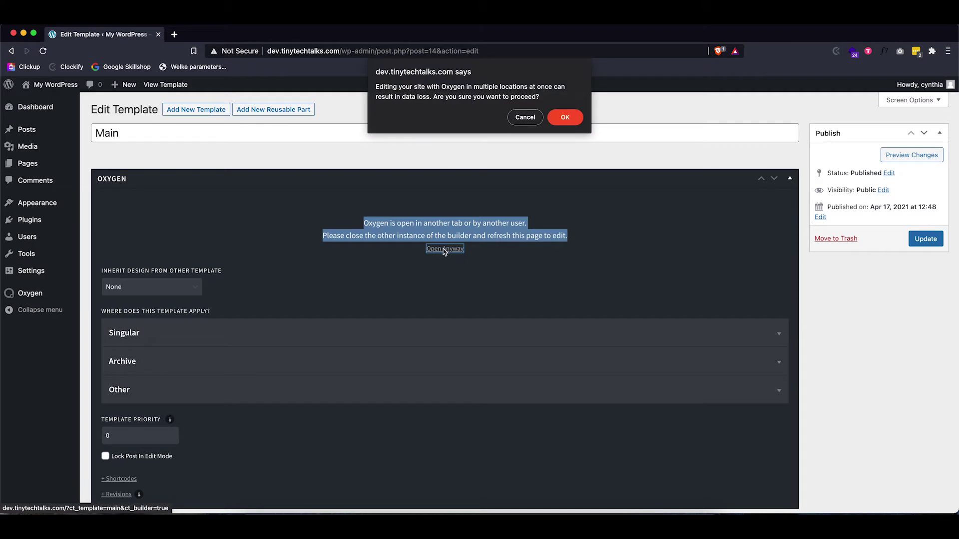
{"action": "left_click", "coordinate": [565, 117]}
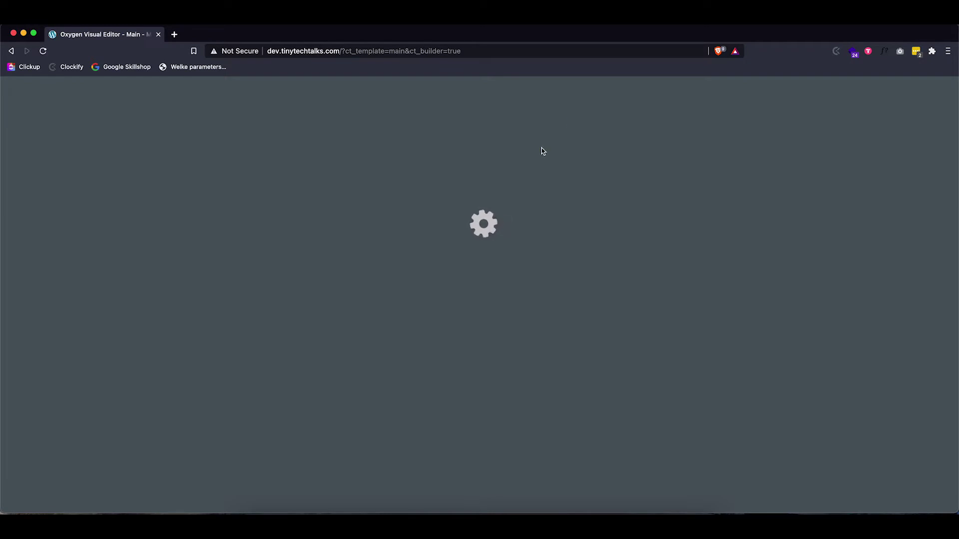
Copy the footer's address block with the location icon, then save the Main template and go back to WordPress.
{"action": "scroll", "coordinate": [454, 314], "scroll_direction": "down", "scroll_amount": 7}
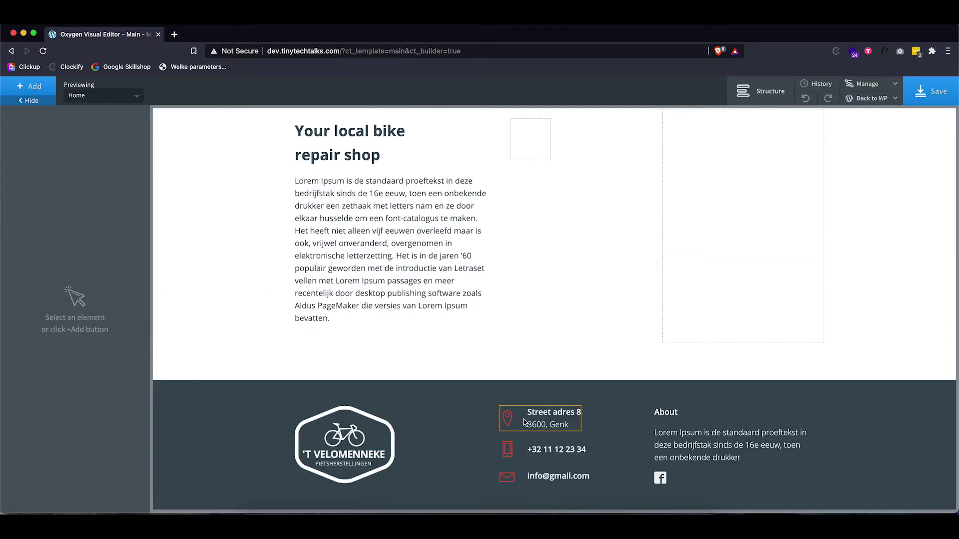
{"action": "left_click", "coordinate": [524, 421]}
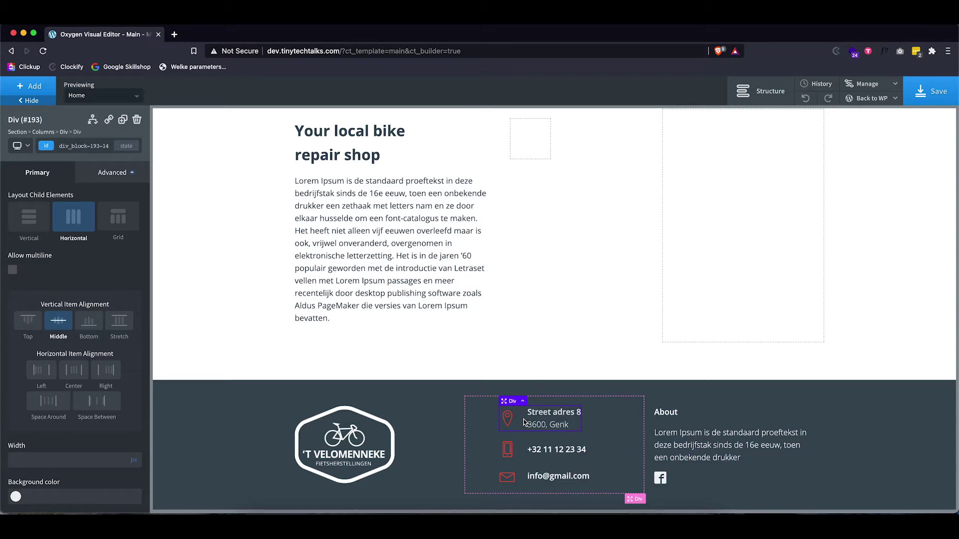
{"action": "left_click", "coordinate": [927, 95]}
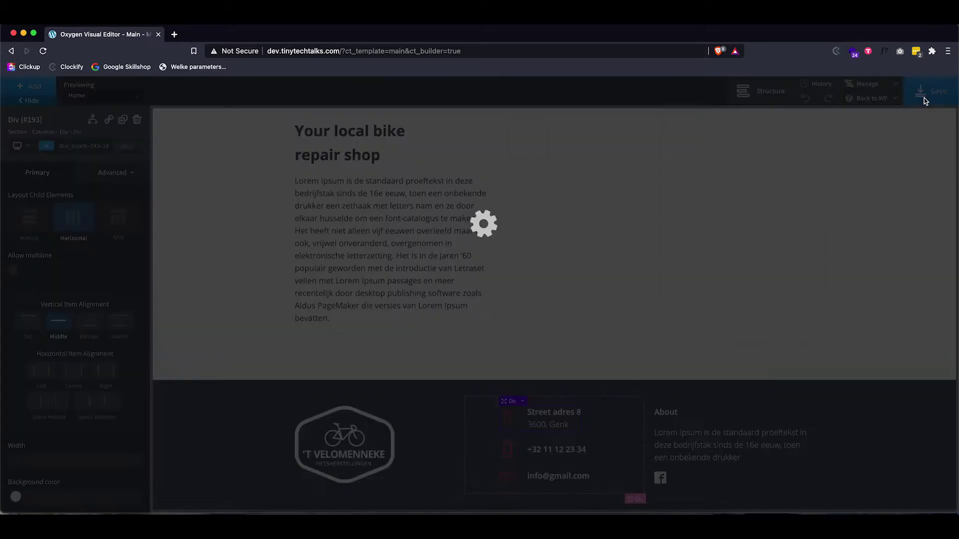
{"action": "mouse_move", "coordinate": [873, 100]}
{"action": "left_click", "coordinate": [856, 114]}
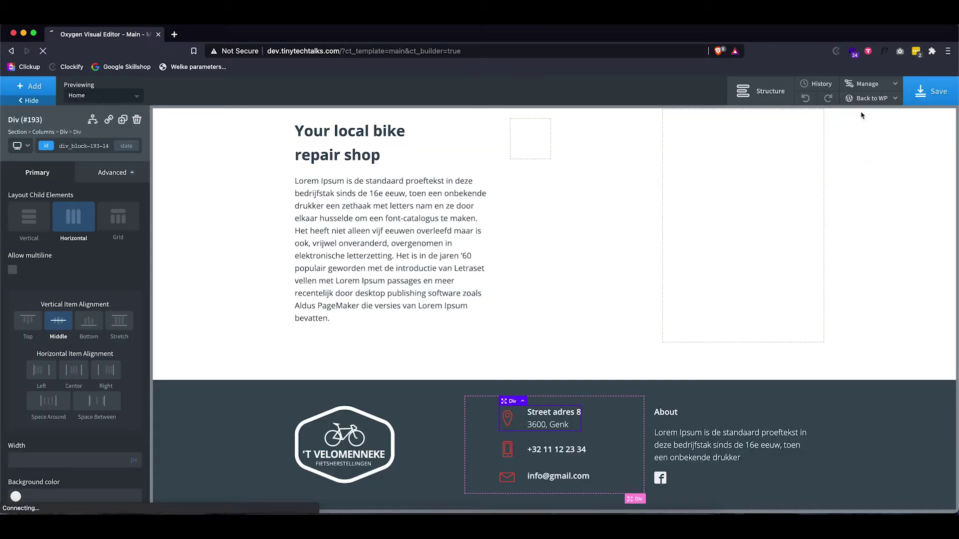
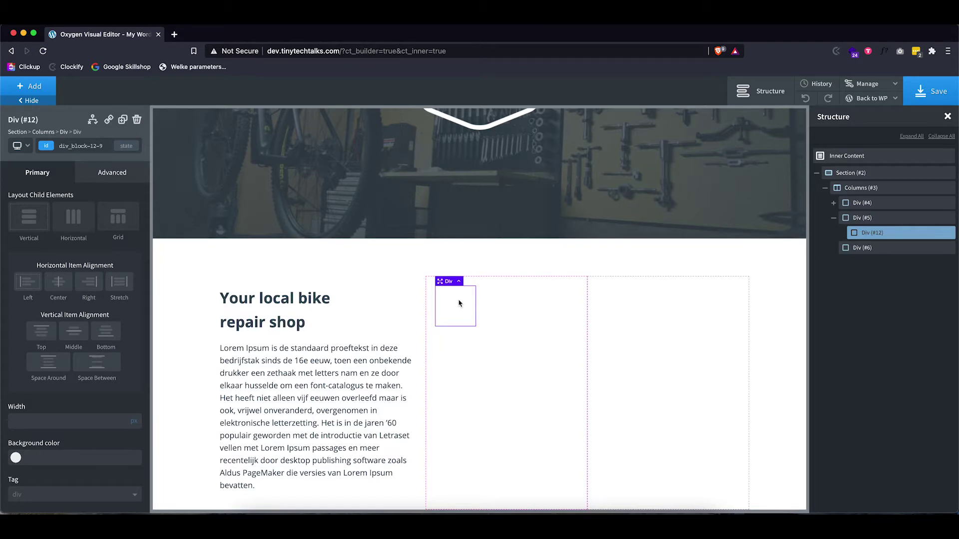
Paste the copied footer address block into the new Div in the homepage's second column.
{"action": "key", "text": "ctrl+v"}
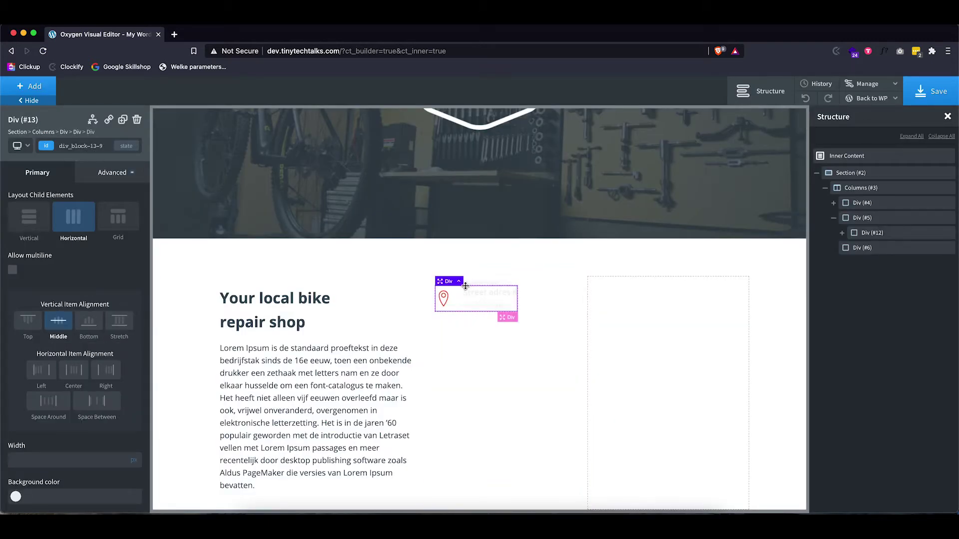
{"action": "scroll", "coordinate": [455, 434], "scroll_direction": "down", "scroll_amount": 5}
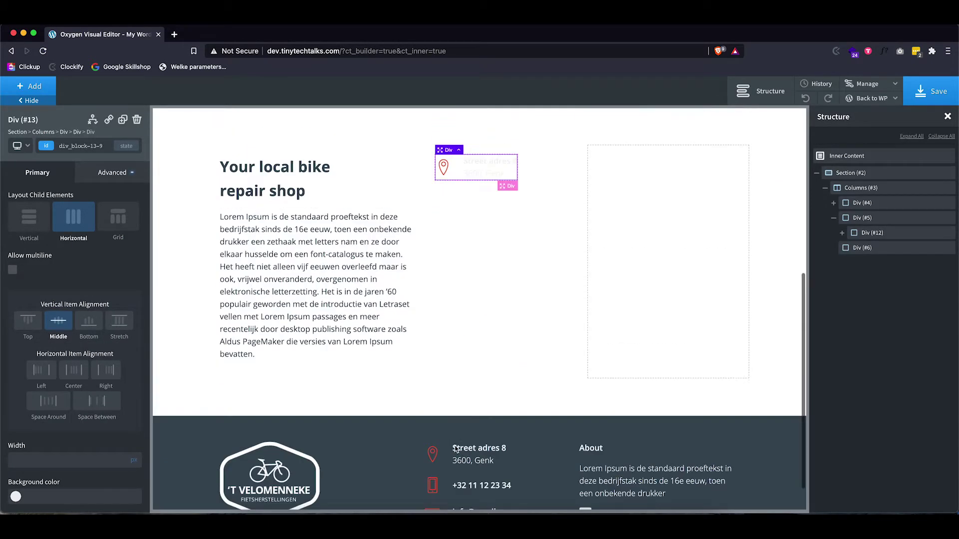
{"action": "scroll", "coordinate": [455, 449], "scroll_direction": "up", "scroll_amount": 8}
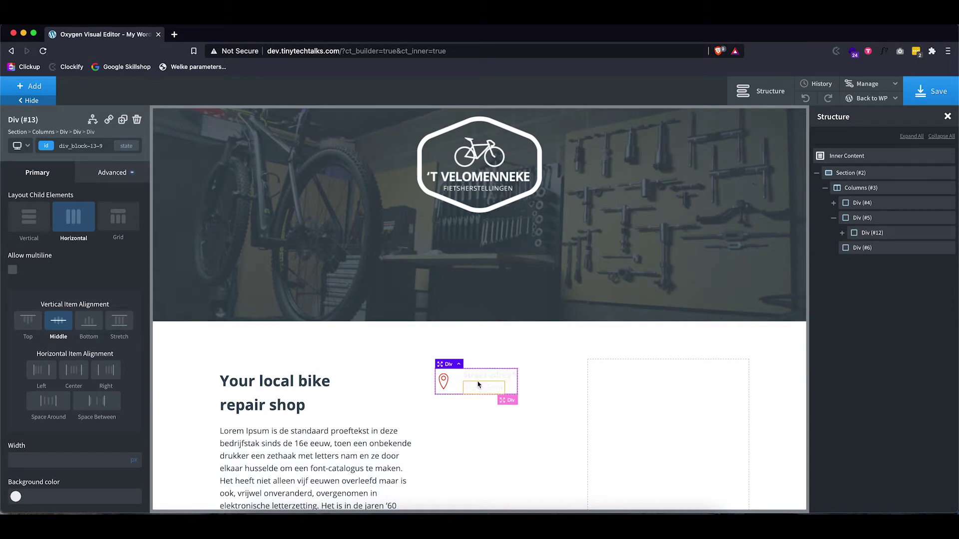
Add the class info-title to the title text of the pasted address block.
{"action": "scroll", "coordinate": [481, 360], "scroll_direction": "down", "scroll_amount": 2}
{"action": "left_click", "coordinate": [483, 336]}
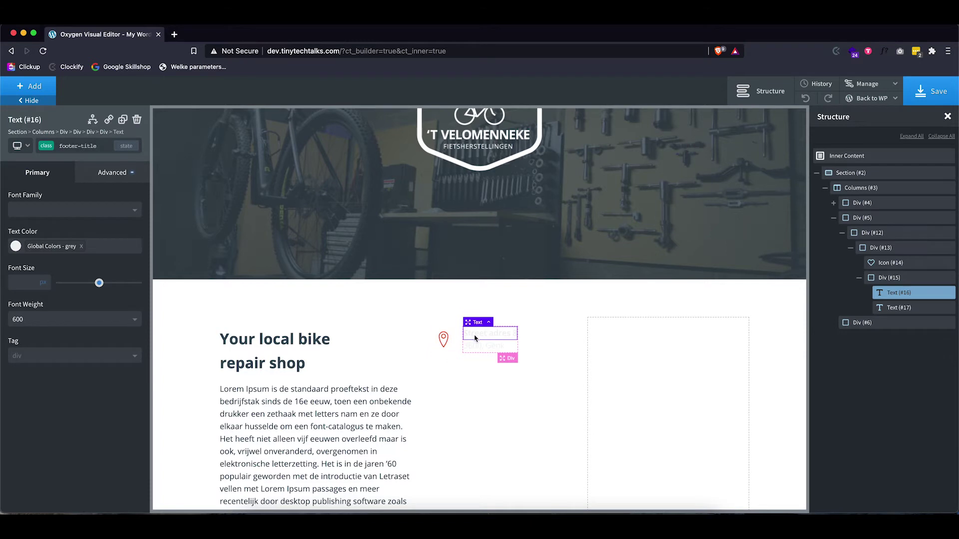
{"action": "scroll", "coordinate": [476, 339], "scroll_direction": "down", "scroll_amount": 1}
{"action": "scroll", "coordinate": [475, 339], "scroll_direction": "down", "scroll_amount": 5}
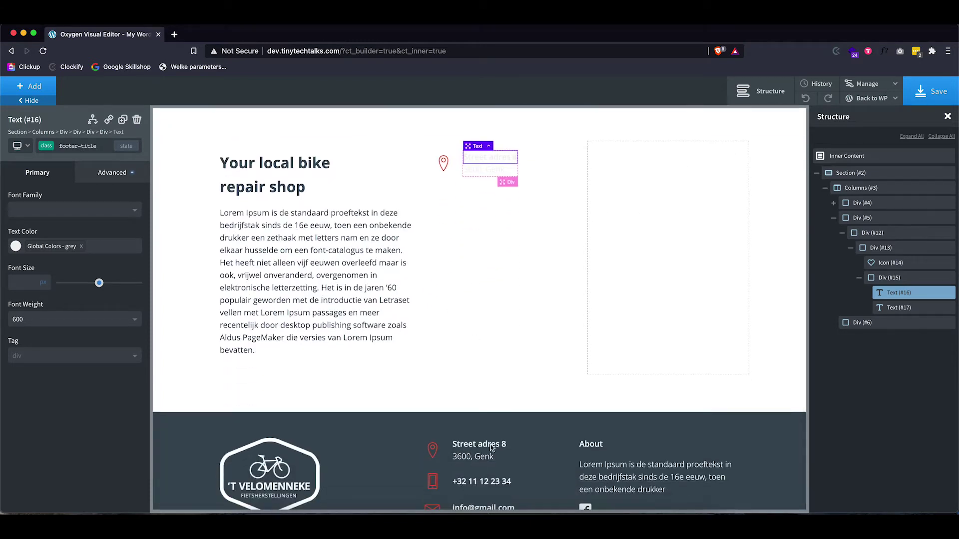
{"action": "scroll", "coordinate": [474, 449], "scroll_direction": "up", "scroll_amount": 4}
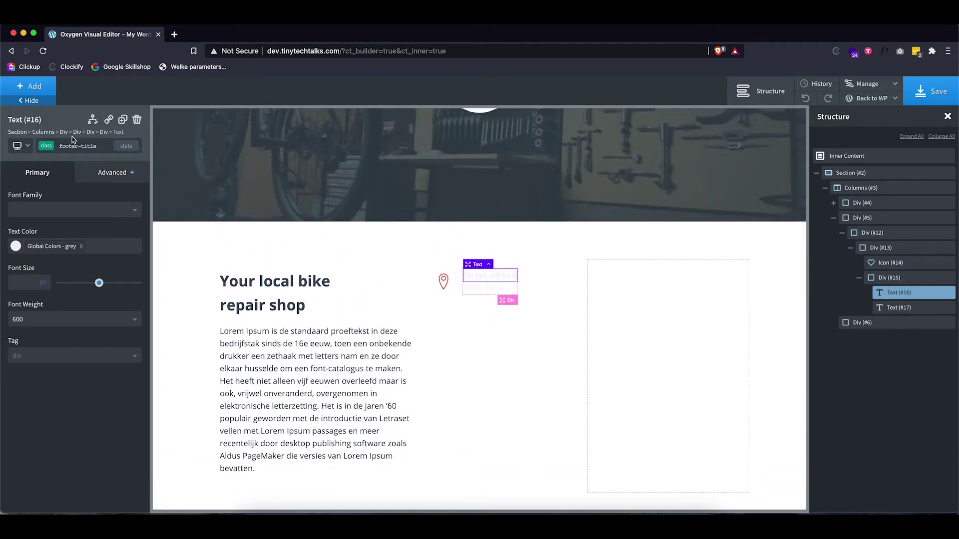
{"action": "left_click", "coordinate": [67, 145]}
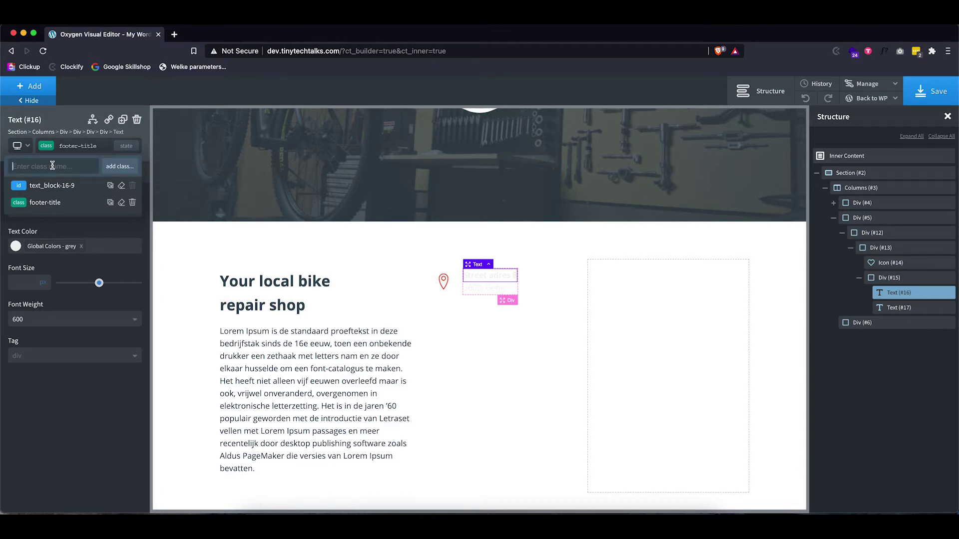
{"action": "type", "text": "info-title"}
{"action": "key", "text": "Return"}
Copy the footer-title class styles to the info-title class.
{"action": "left_click", "coordinate": [77, 145]}
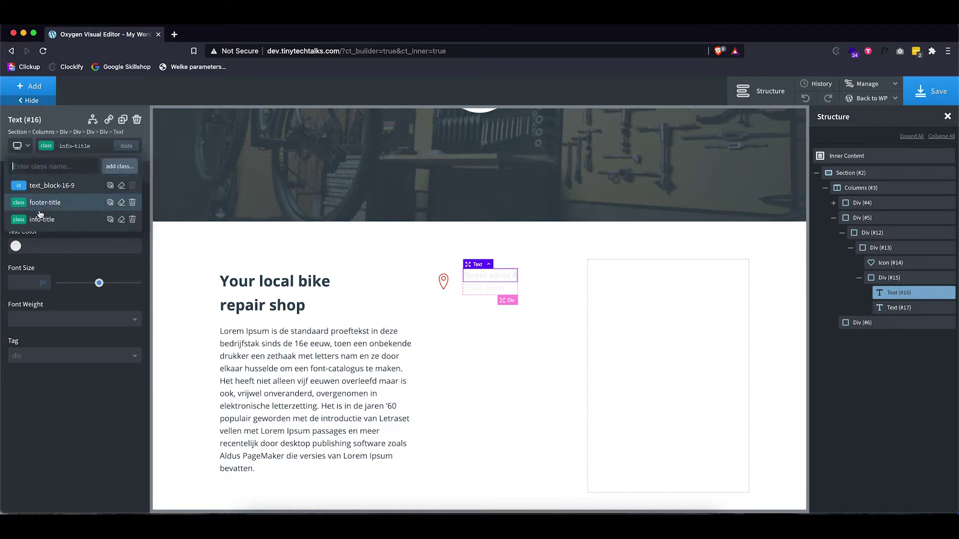
{"action": "left_click", "coordinate": [111, 204]}
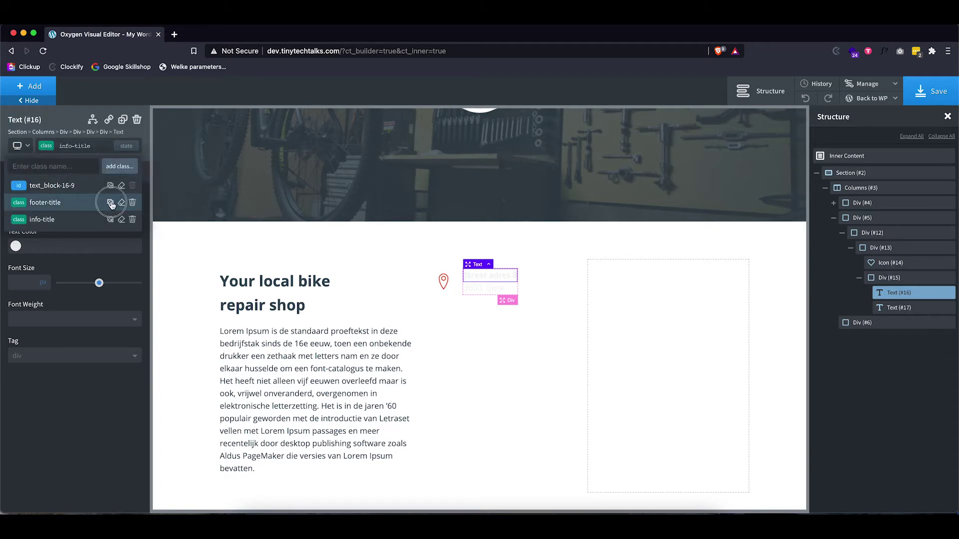
{"action": "left_click", "coordinate": [50, 221]}
Remove the footer-title class from the address title and set the info-title text color to the Dark-blue global color.
{"action": "left_click", "coordinate": [102, 146]}
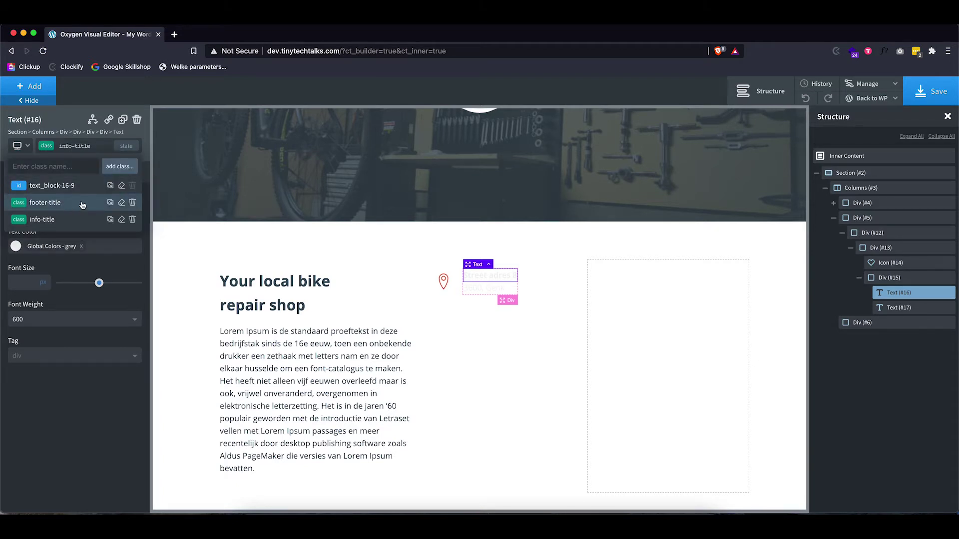
{"action": "left_click", "coordinate": [133, 202]}
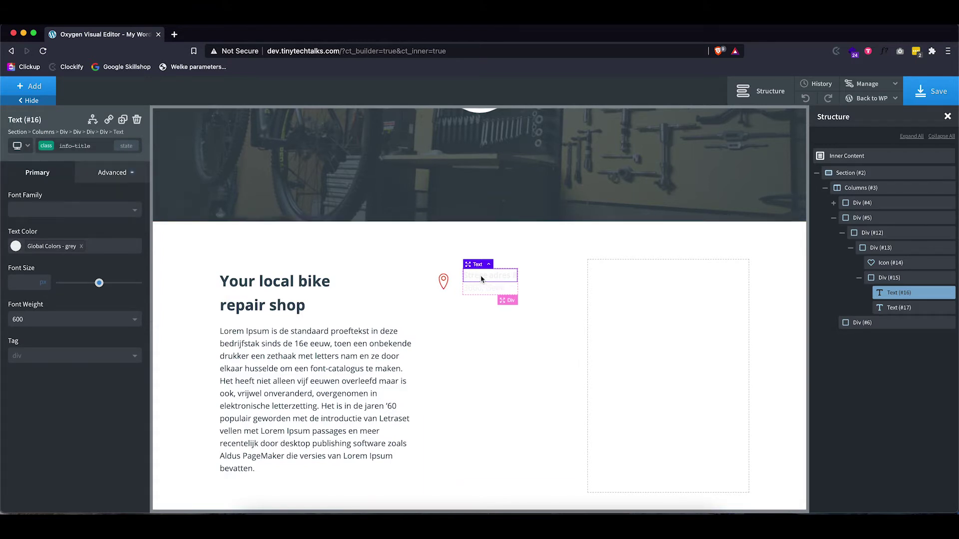
{"action": "left_click", "coordinate": [16, 246]}
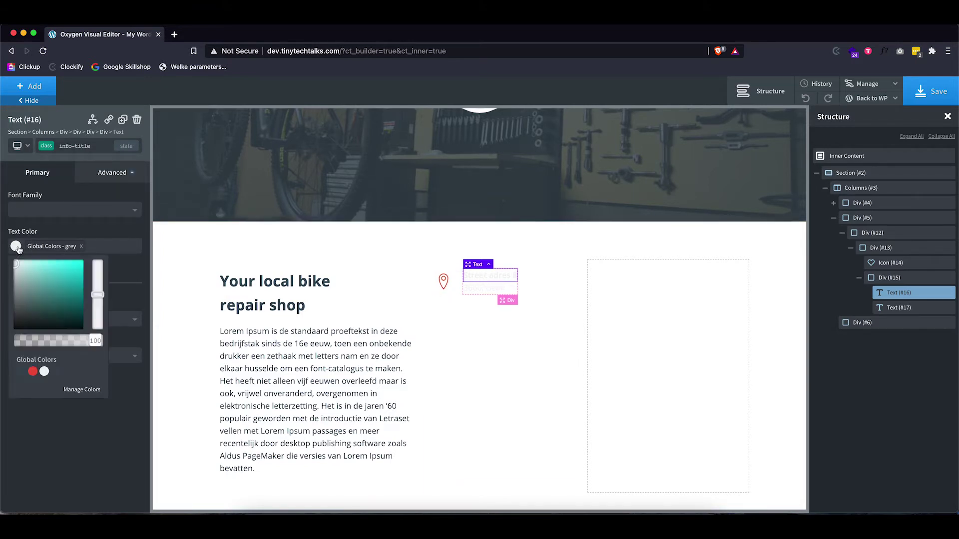
{"action": "left_click", "coordinate": [21, 373]}
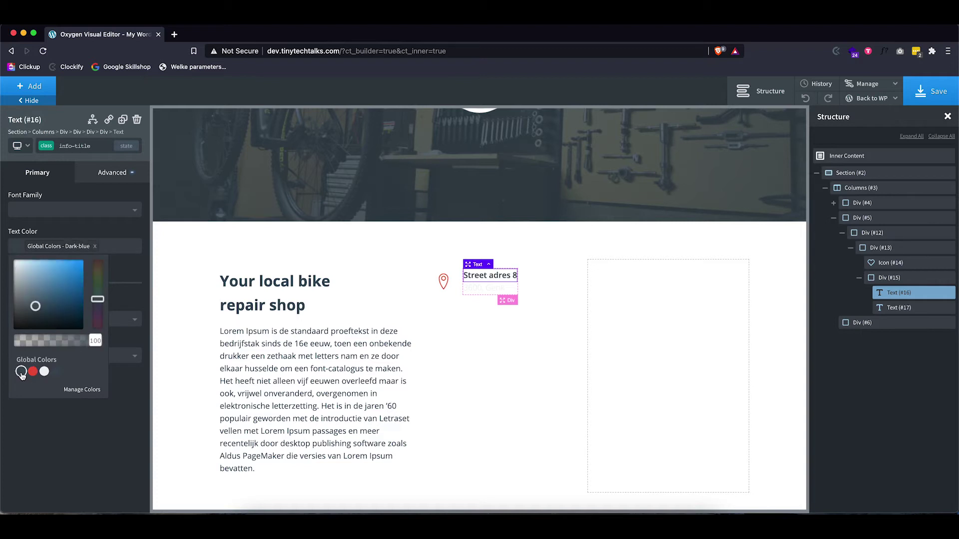
Add the class info-text to the second line of the address block and copy the footer-text styles to it.
{"action": "left_click", "coordinate": [487, 292]}
{"action": "left_click", "coordinate": [80, 144]}
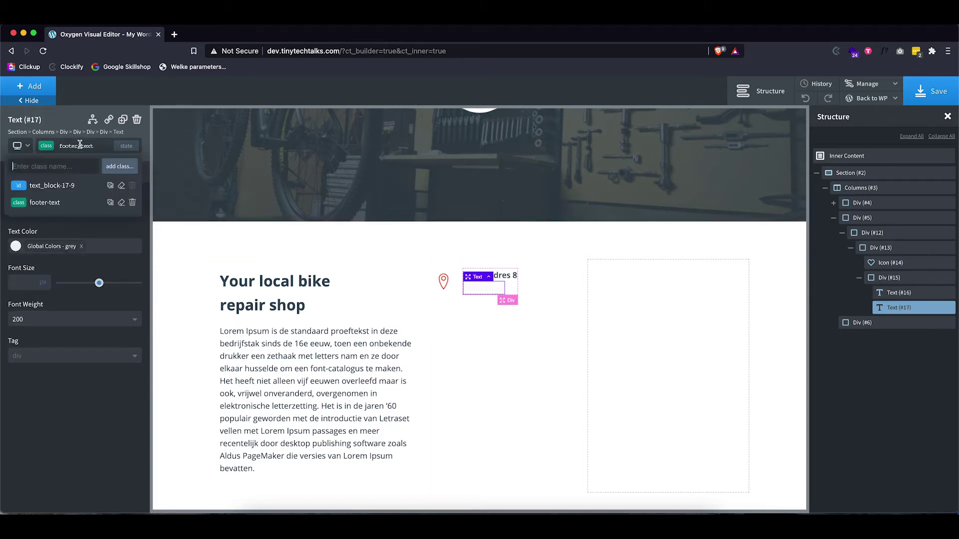
{"action": "left_click", "coordinate": [45, 166]}
{"action": "type", "text": "info-"}
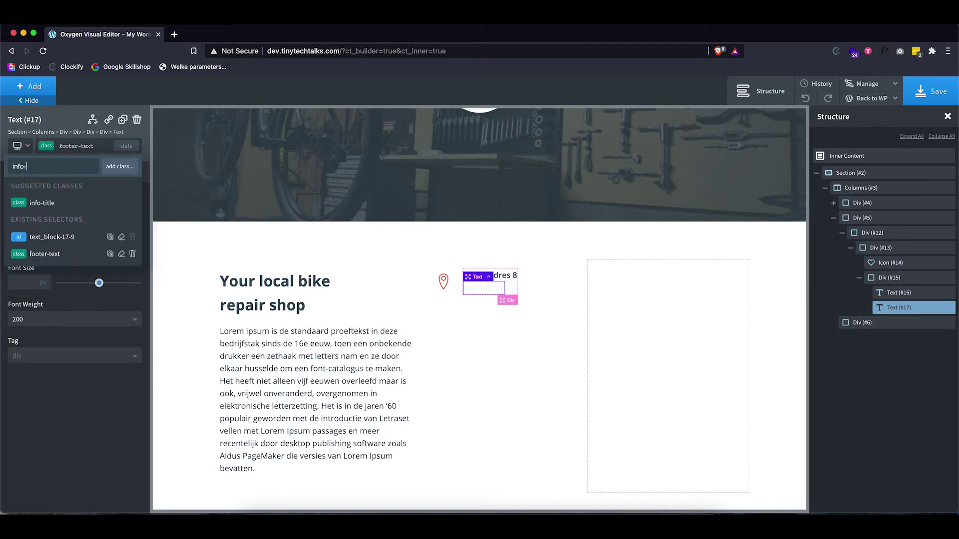
{"action": "type", "text": "text"}
{"action": "left_click", "coordinate": [120, 165]}
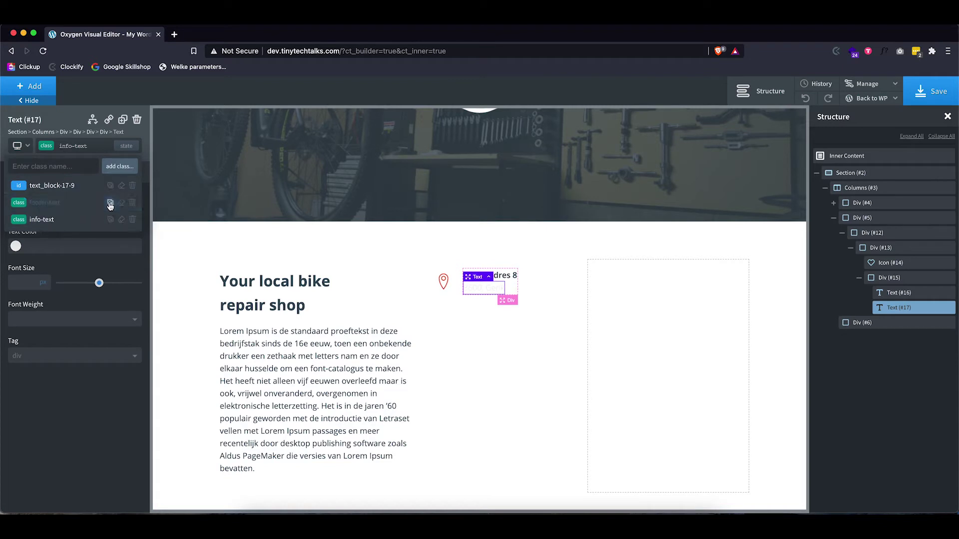
{"action": "left_click", "coordinate": [54, 221]}
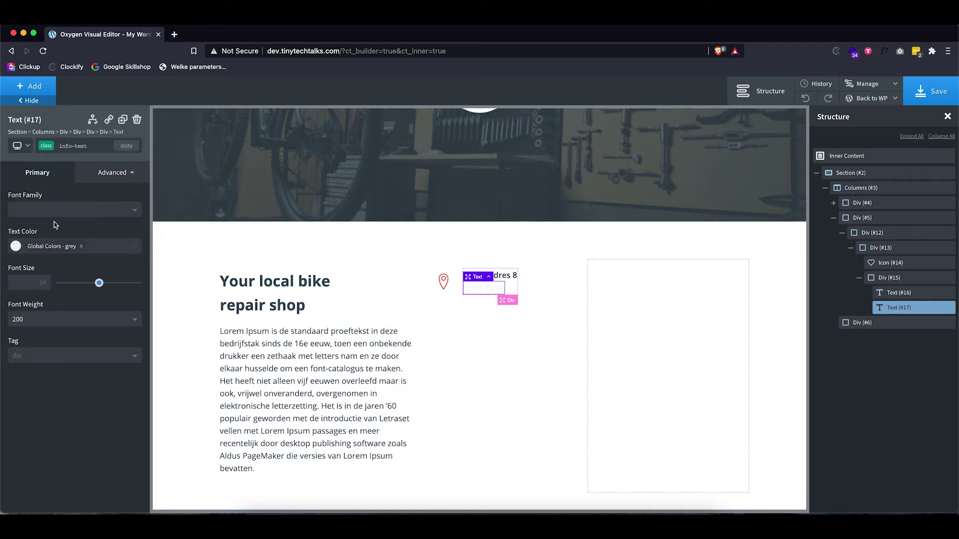
Remove the footer-text class from the second address line and set the info-text color to the Dark-blue global color.
{"action": "left_click", "coordinate": [82, 147]}
{"action": "left_click", "coordinate": [133, 202]}
{"action": "left_click", "coordinate": [16, 247]}
{"action": "left_click", "coordinate": [21, 372]}
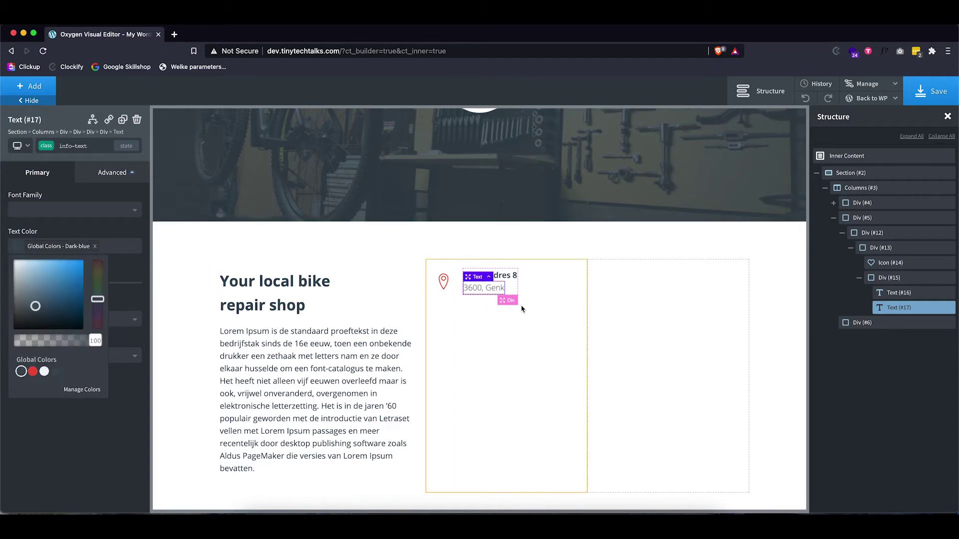
Compare the middle column with the contact details in the Adobe XD design and return to the Oxygen editor.
{"action": "left_click", "coordinate": [478, 324]}
{"action": "scroll", "coordinate": [465, 281], "scroll_direction": "down", "scroll_amount": 3}
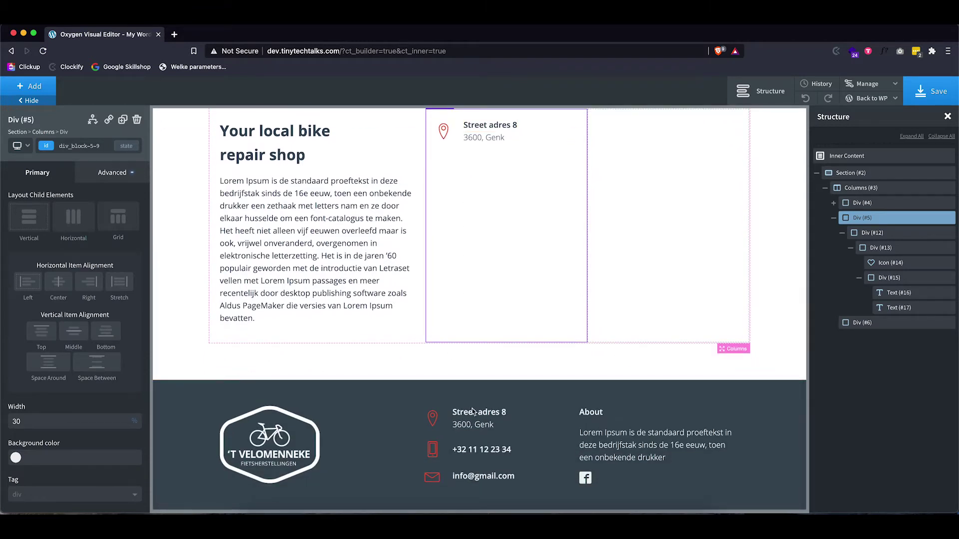
{"action": "scroll", "coordinate": [460, 423], "scroll_direction": "up", "scroll_amount": 3}
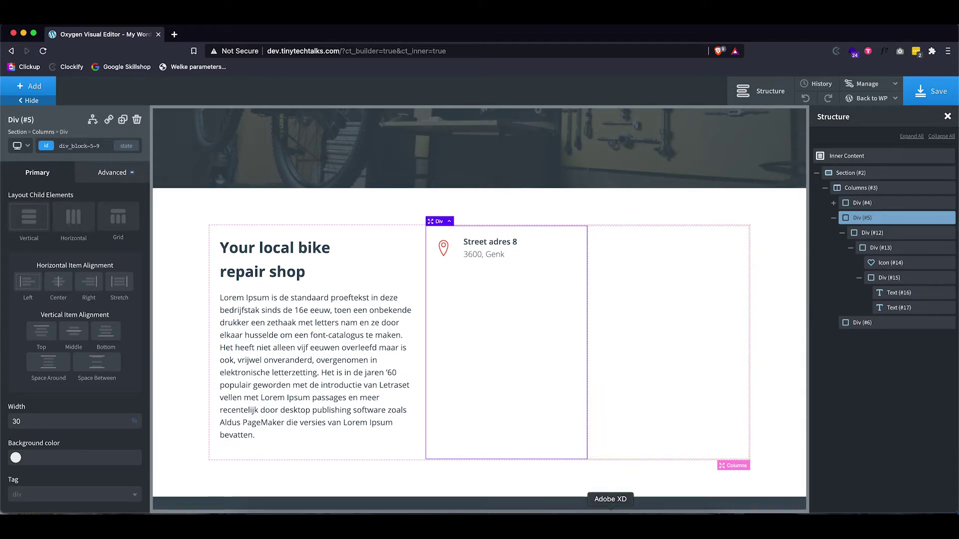
{"action": "left_click", "coordinate": [583, 527]}
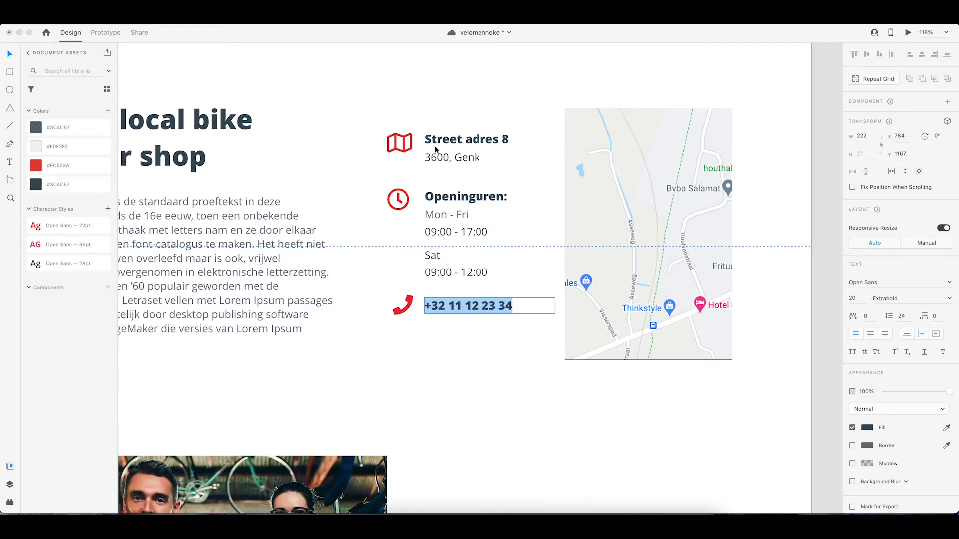
{"action": "left_click", "coordinate": [314, 527]}
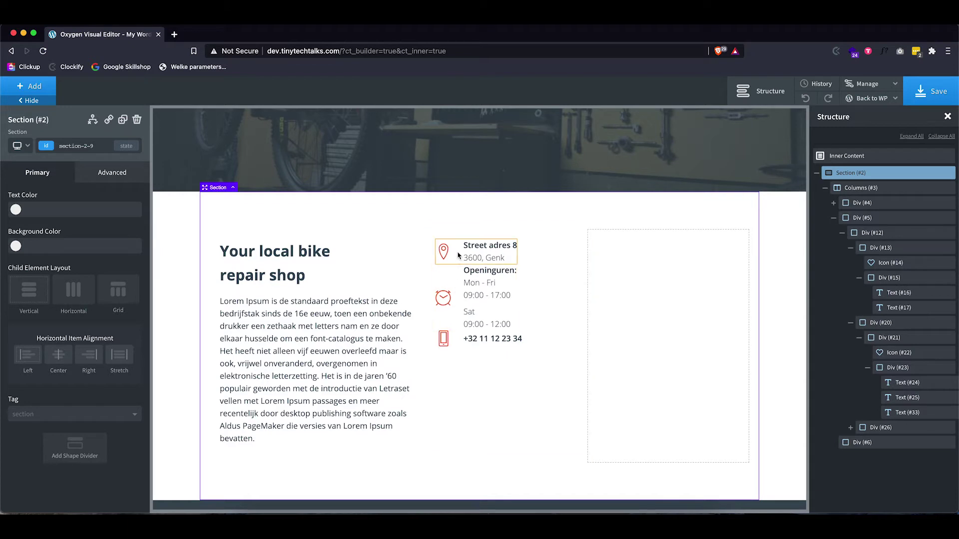
Align the opening-hours row's items vertically to the top and add a small top margin to its clock icon.
{"action": "left_click", "coordinate": [450, 281]}
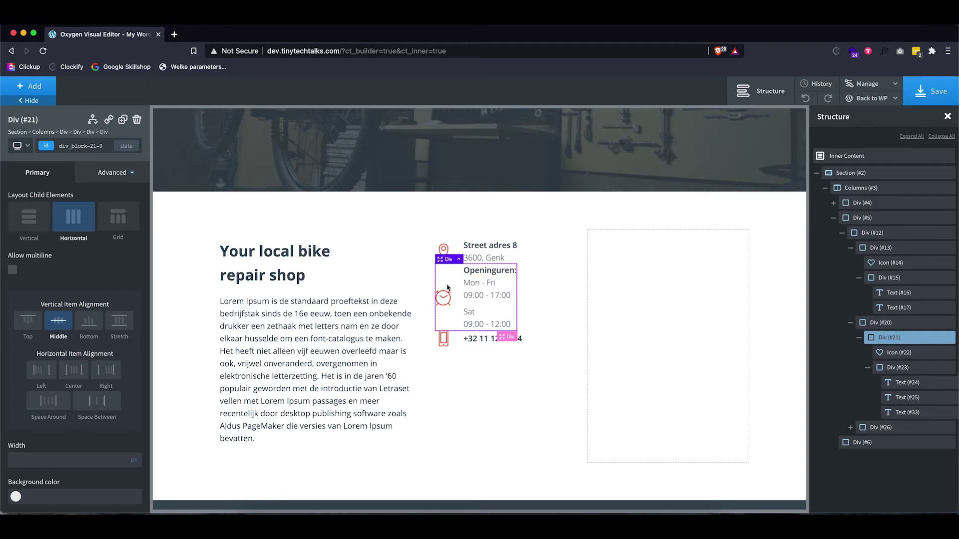
{"action": "left_click", "coordinate": [28, 324]}
{"action": "left_click", "coordinate": [444, 276]}
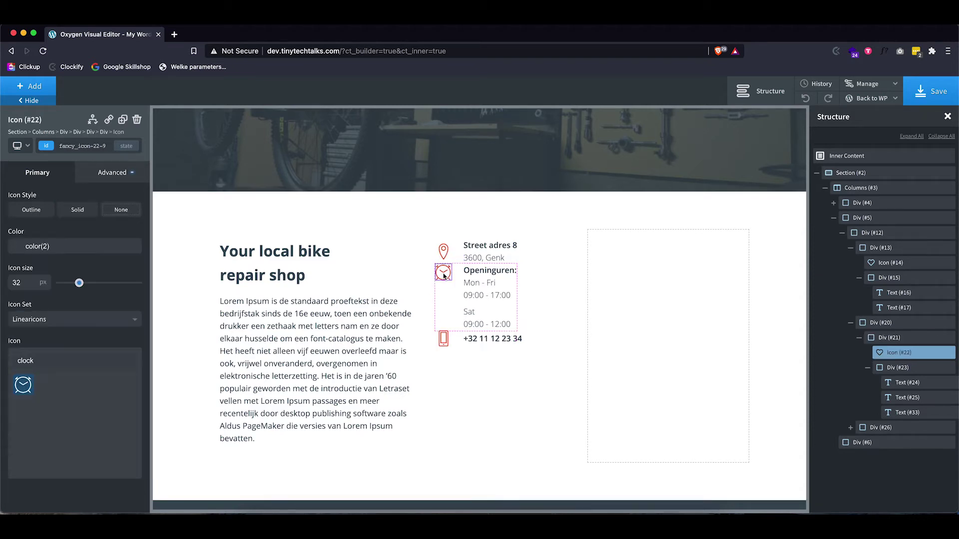
{"action": "left_click", "coordinate": [104, 176]}
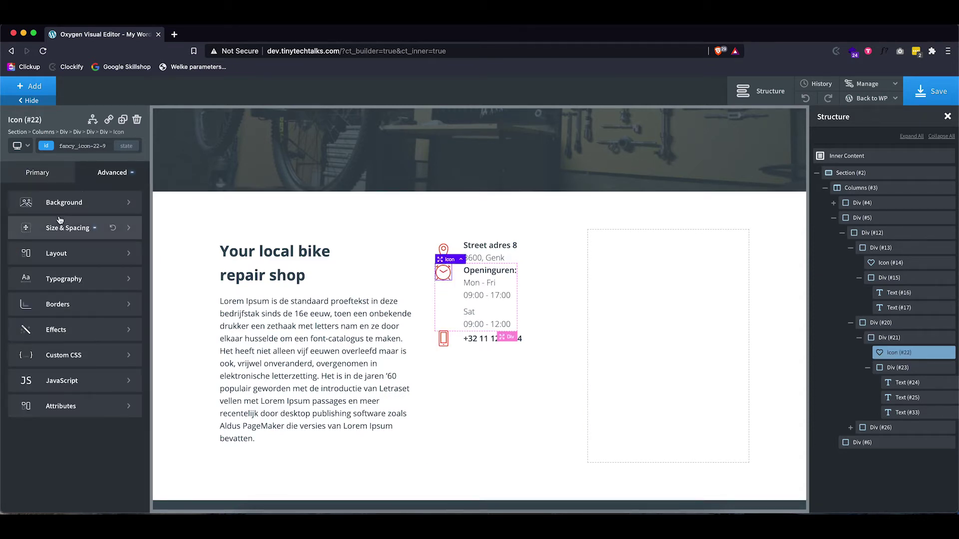
{"action": "left_click", "coordinate": [59, 221]}
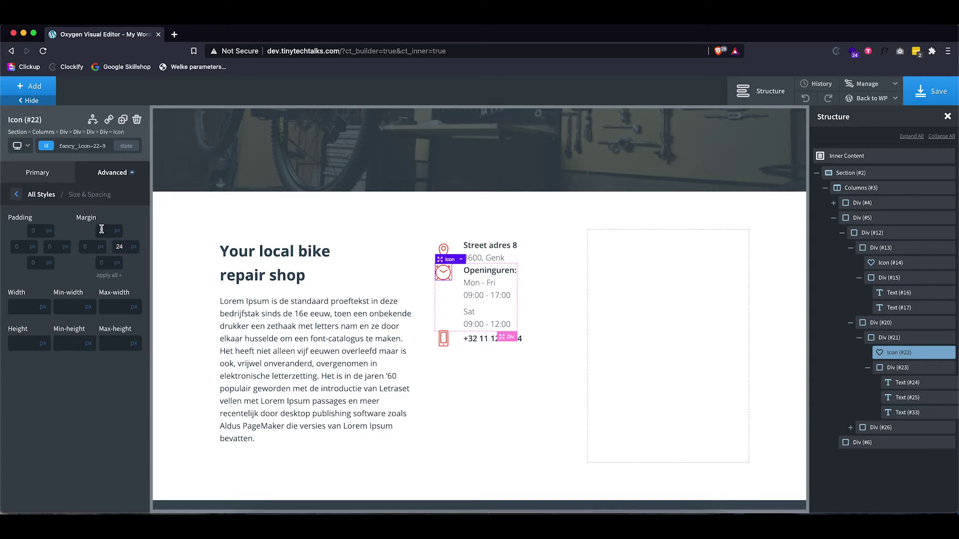
{"action": "left_click", "coordinate": [570, 299]}
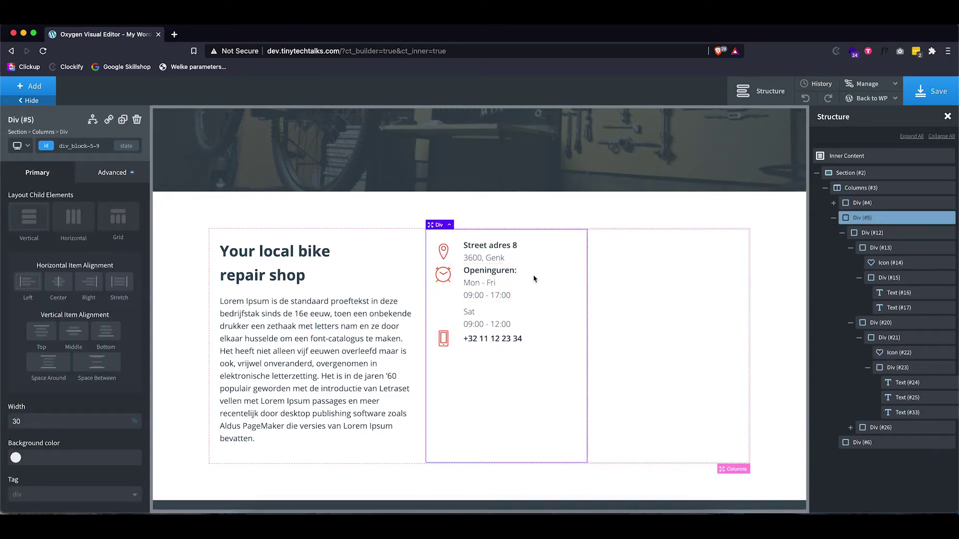
Set the bottom margin of the address row to 12 px.
{"action": "left_click", "coordinate": [456, 249]}
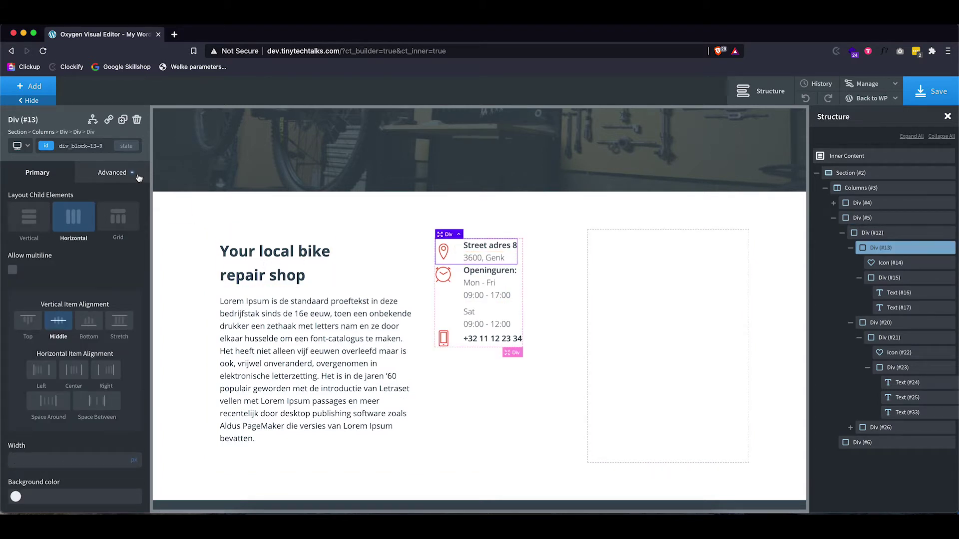
{"action": "left_click", "coordinate": [110, 175]}
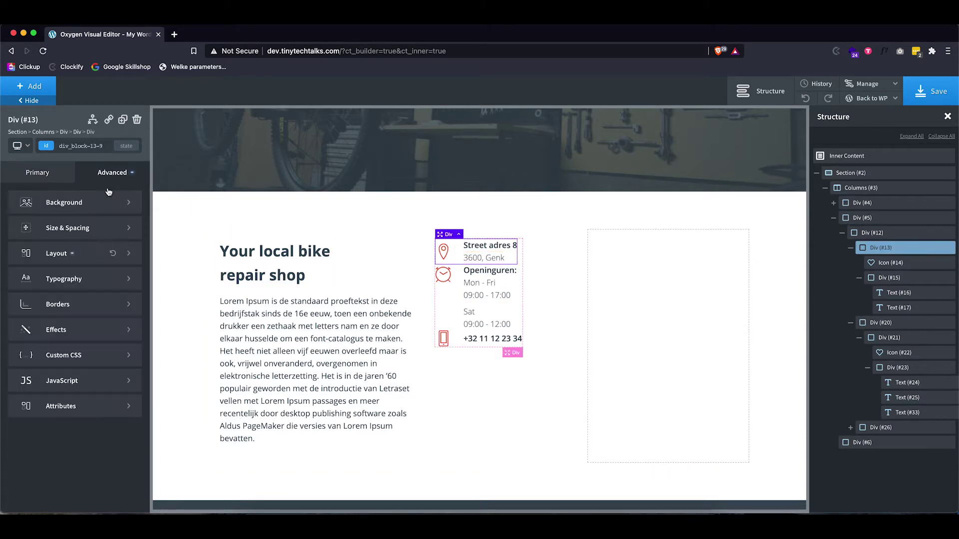
{"action": "left_click", "coordinate": [82, 233]}
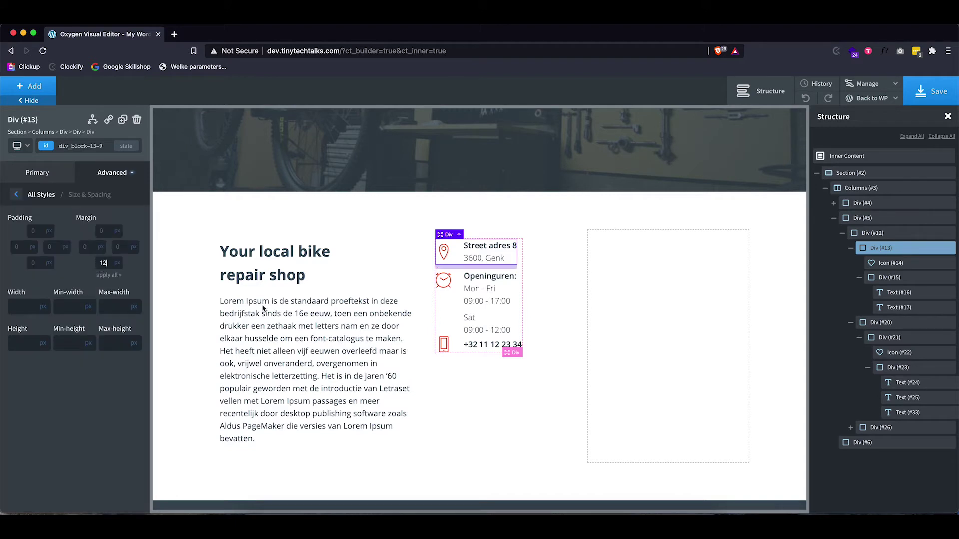
Set the bottom margin of the opening-hours row to 12 px.
{"action": "left_click", "coordinate": [475, 299]}
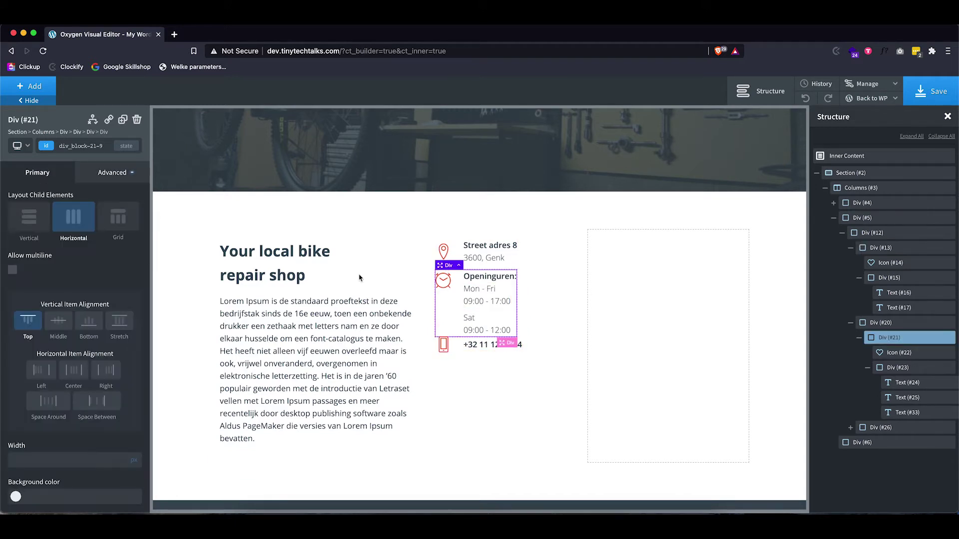
{"action": "left_click", "coordinate": [118, 174]}
{"action": "left_click", "coordinate": [77, 234]}
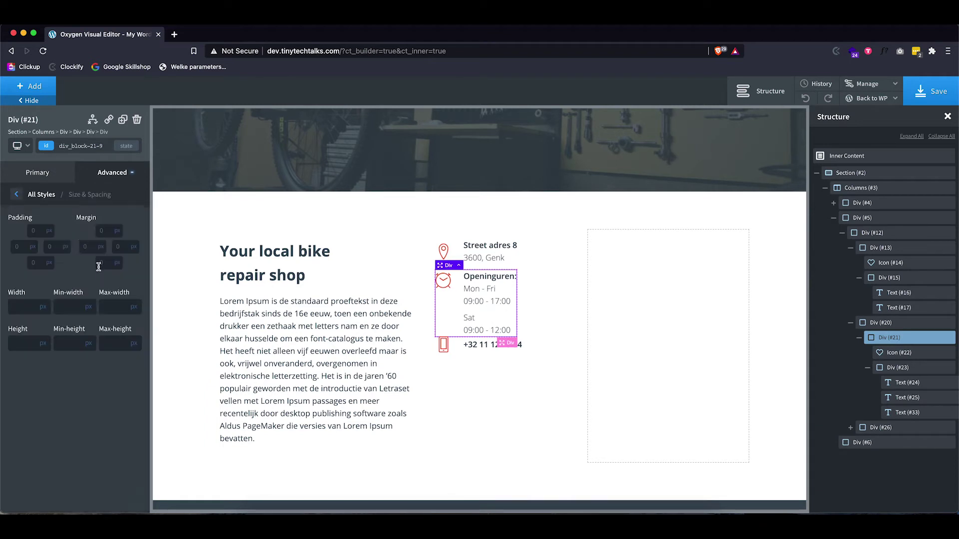
{"action": "left_click", "coordinate": [102, 263]}
{"action": "type", "text": "12"}
{"action": "left_click", "coordinate": [546, 394]}
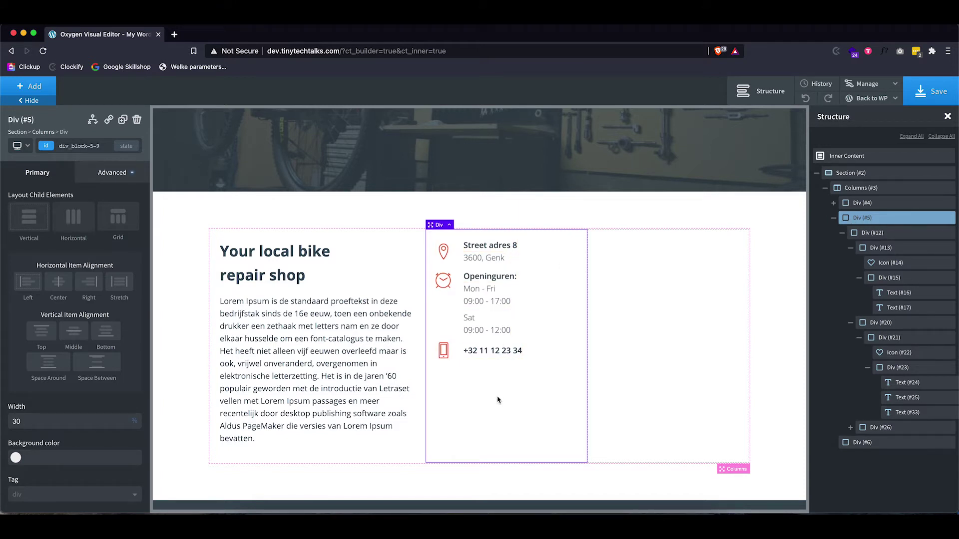
Center the middle column's contents vertically and horizontally.
{"action": "left_click", "coordinate": [833, 218]}
{"action": "left_click", "coordinate": [867, 221]}
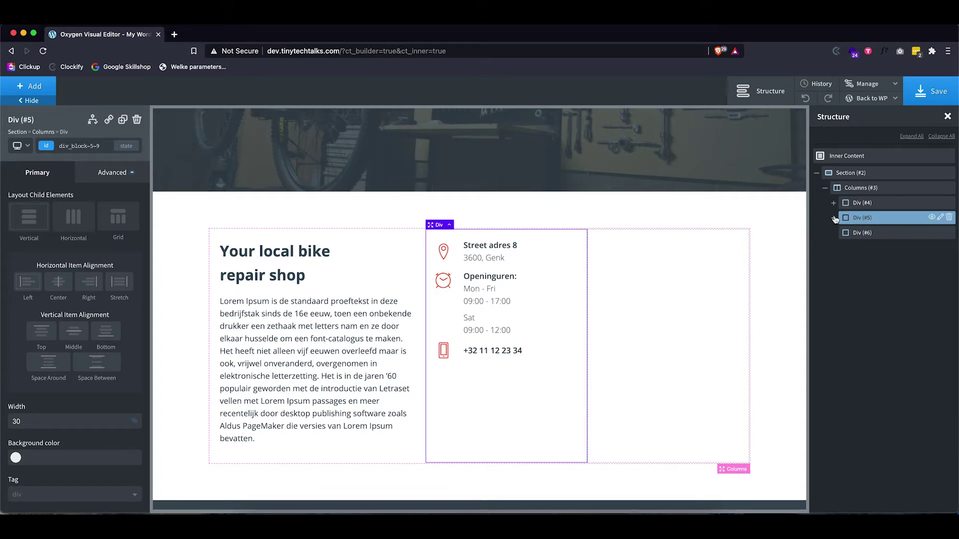
{"action": "left_click", "coordinate": [80, 336]}
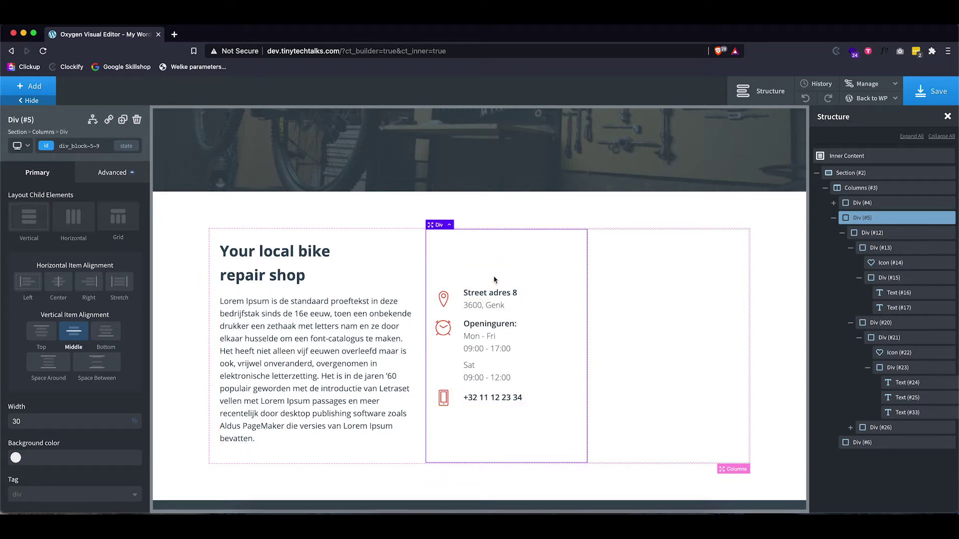
{"action": "left_click", "coordinate": [56, 285]}
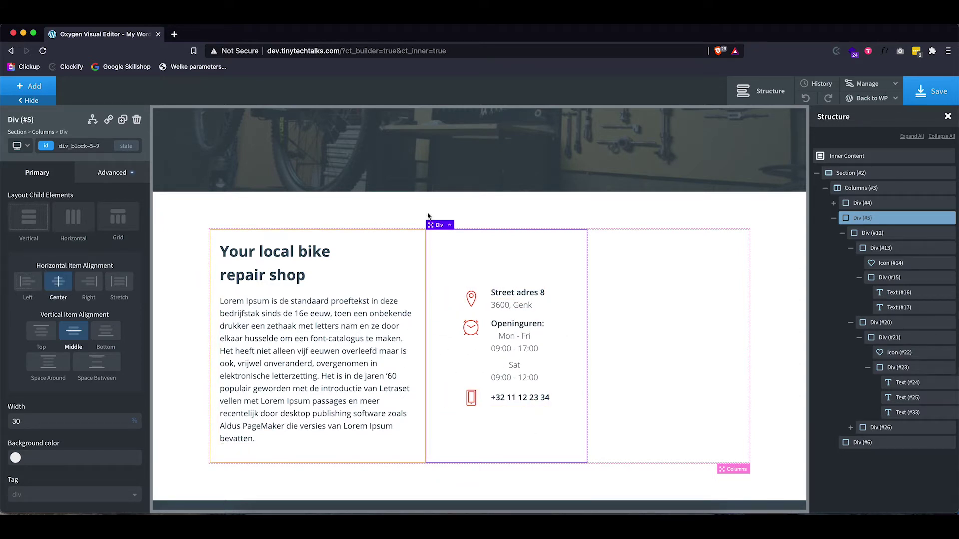
Left-align the text of the info-text class used by the opening hours and save the page.
{"action": "left_click", "coordinate": [501, 345]}
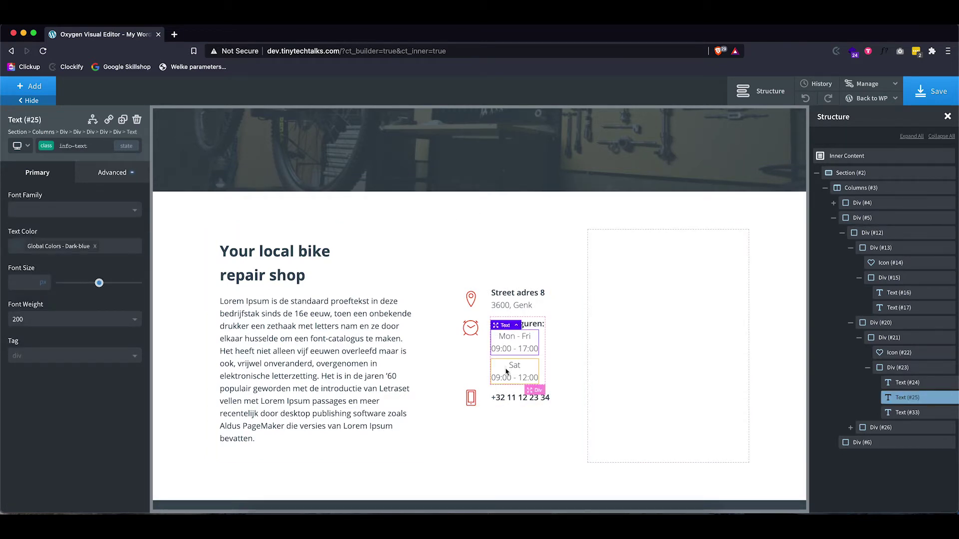
{"action": "left_click", "coordinate": [506, 371]}
{"action": "left_click", "coordinate": [518, 344]}
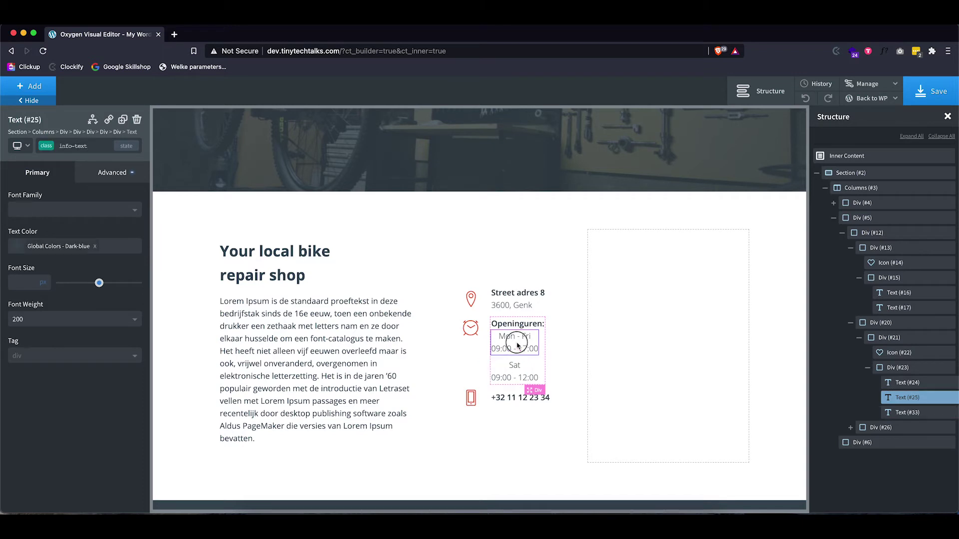
{"action": "left_click", "coordinate": [88, 177]}
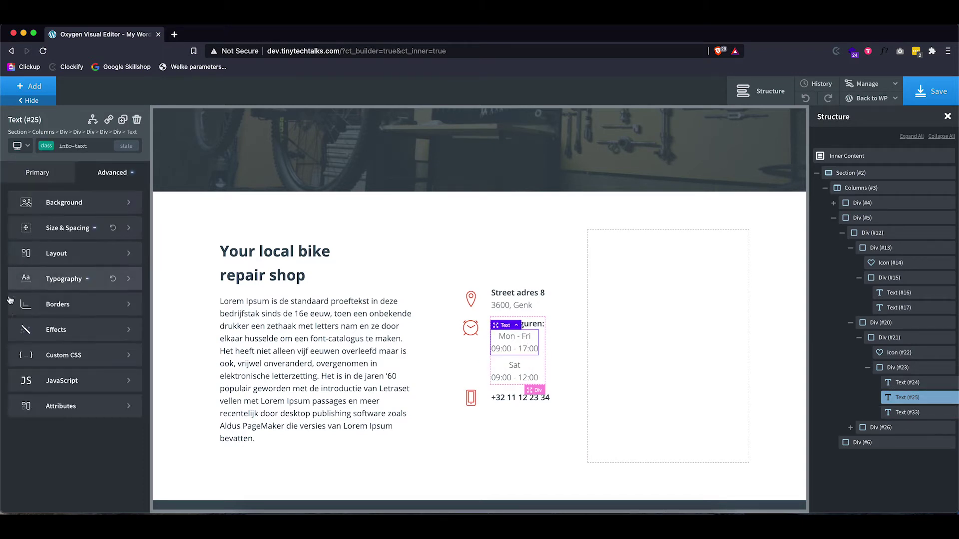
{"action": "left_click", "coordinate": [30, 277]}
{"action": "left_click", "coordinate": [22, 342]}
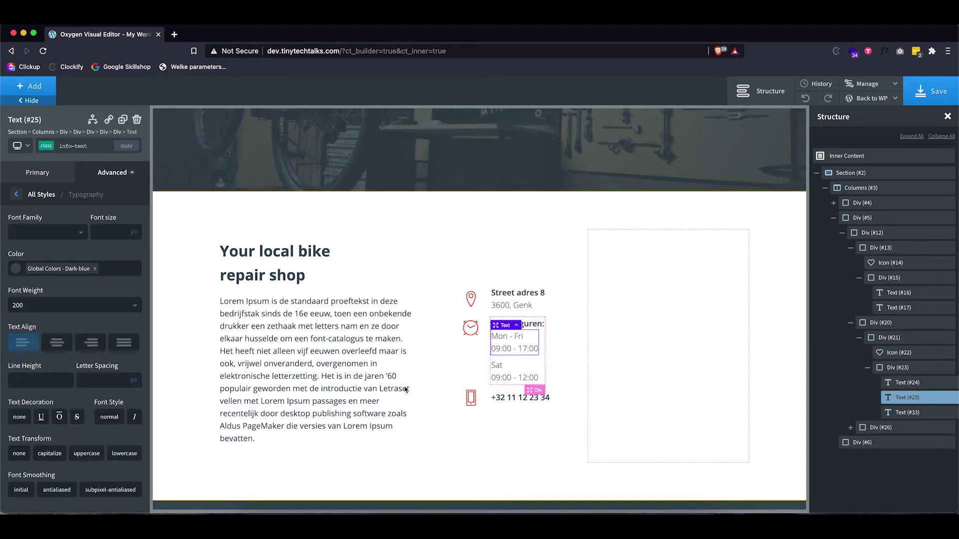
{"action": "left_click", "coordinate": [556, 457]}
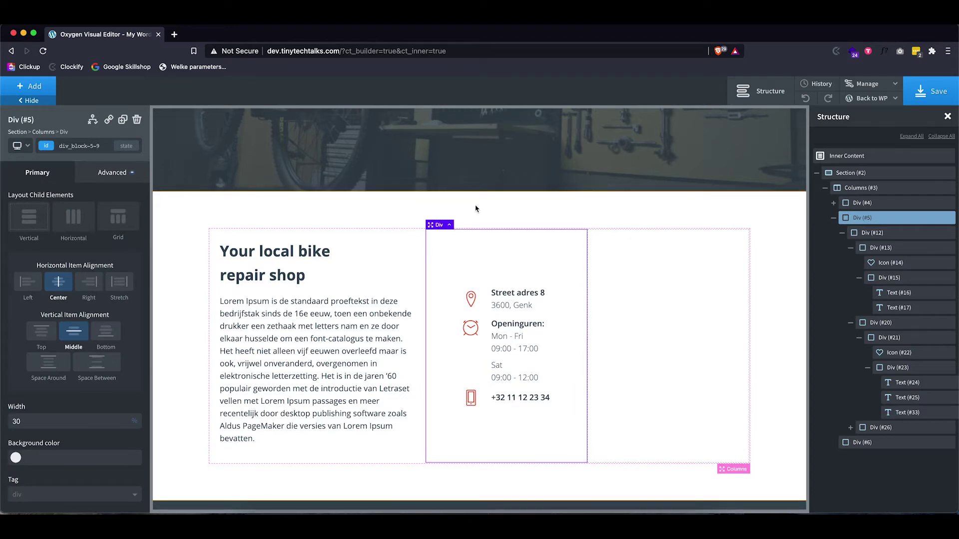
{"action": "left_click", "coordinate": [426, 206]}
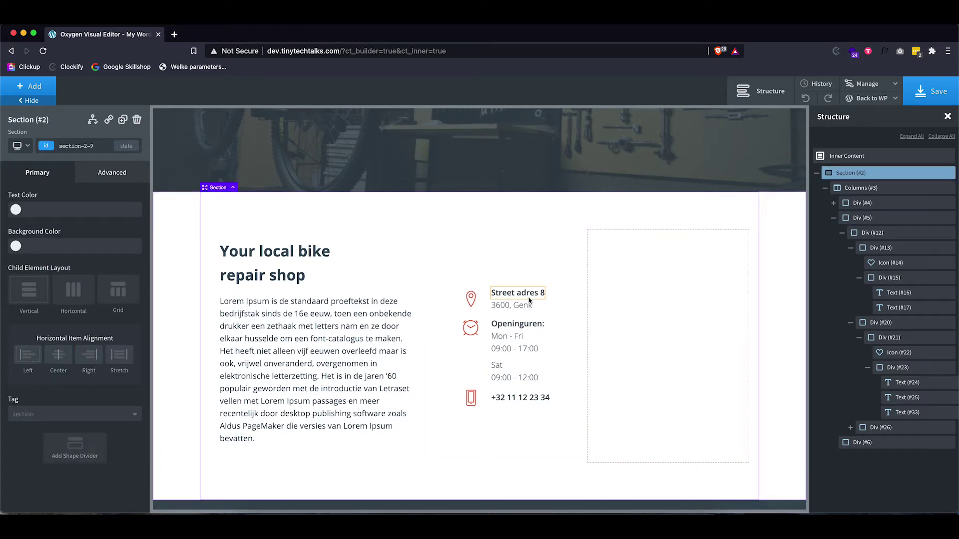
{"action": "left_click", "coordinate": [932, 93]}
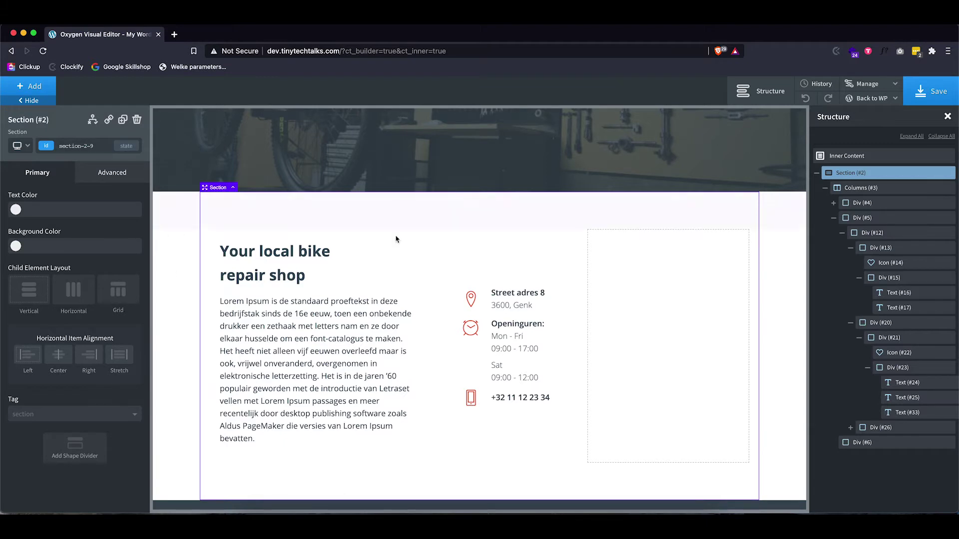
Add a Google Maps element to the empty third column.
{"action": "left_click", "coordinate": [619, 292]}
{"action": "left_click", "coordinate": [37, 87]}
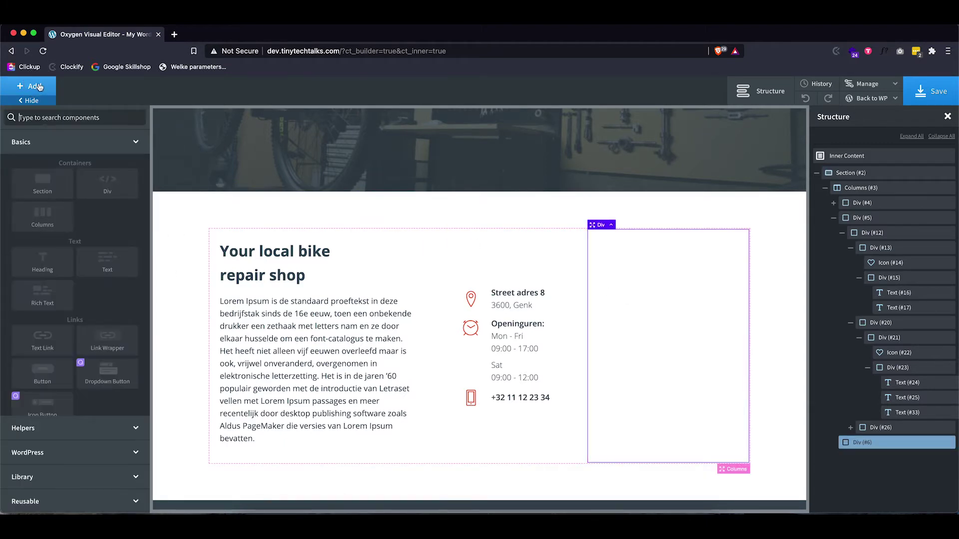
{"action": "type", "text": "goog"}
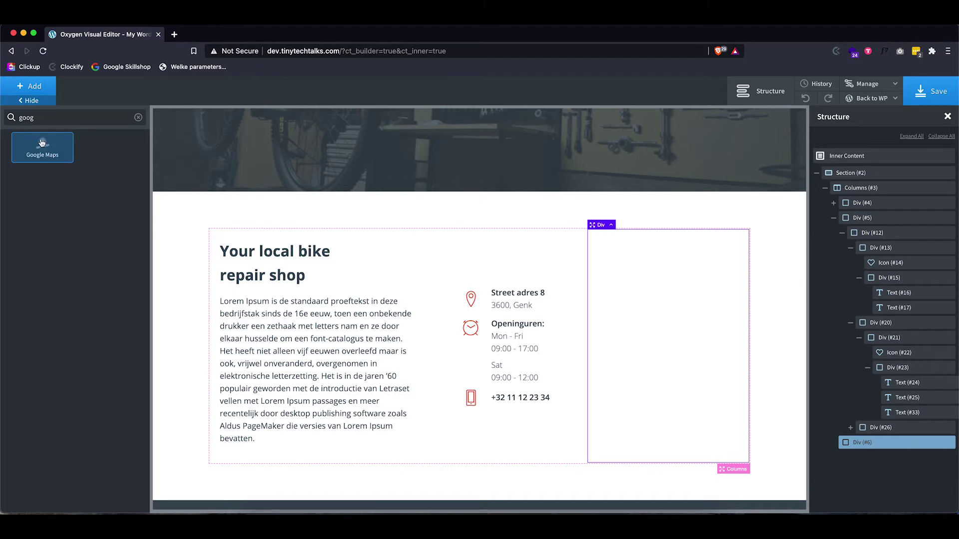
{"action": "left_click", "coordinate": [42, 146]}
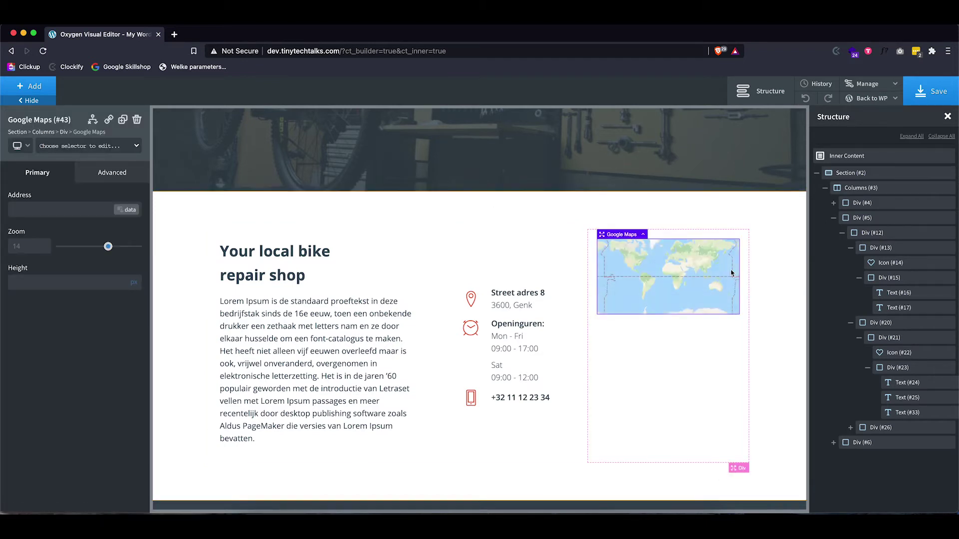
Paste the street address into the map's address setting and set the map's height to 100%.
{"action": "left_click", "coordinate": [63, 206]}
{"action": "key", "text": "super+v"}
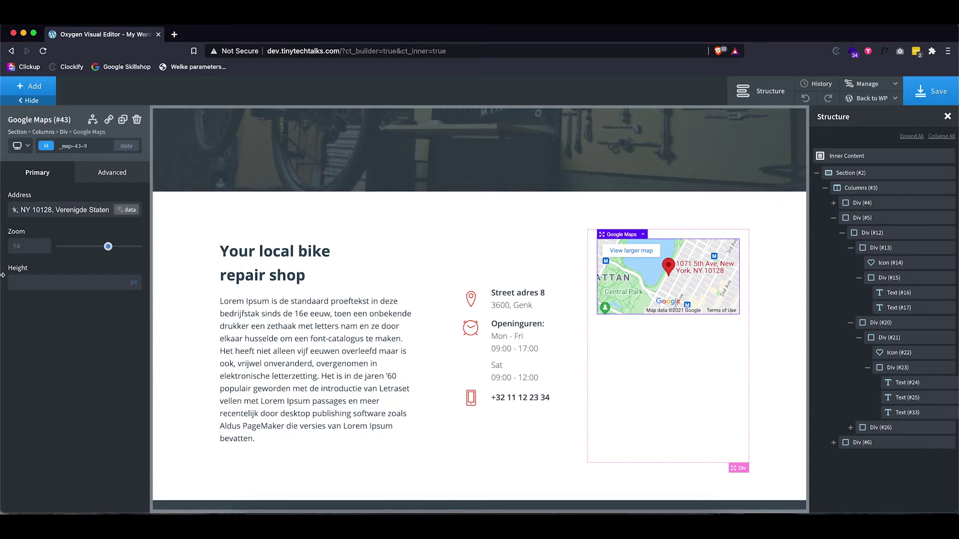
{"action": "left_click", "coordinate": [26, 282]}
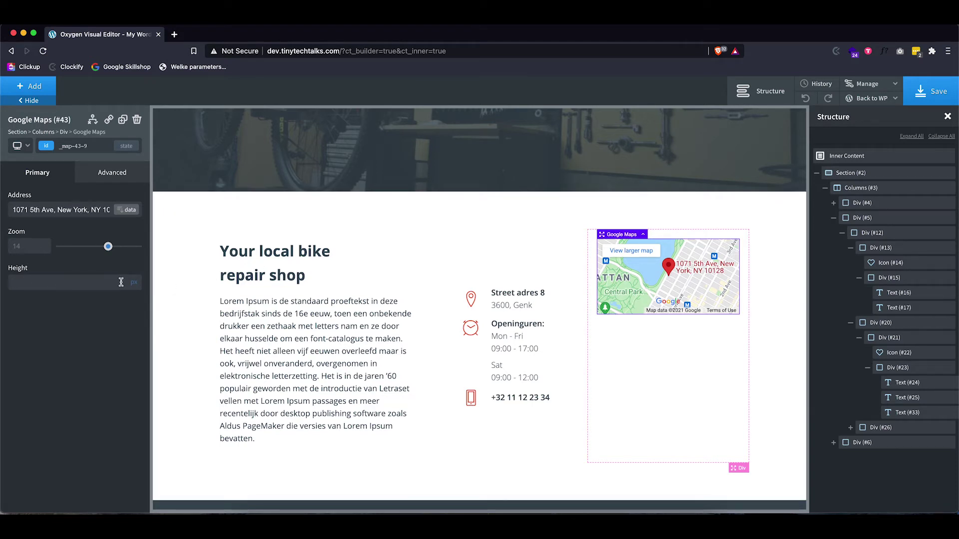
{"action": "left_click", "coordinate": [134, 294]}
{"action": "type", "text": "100"}
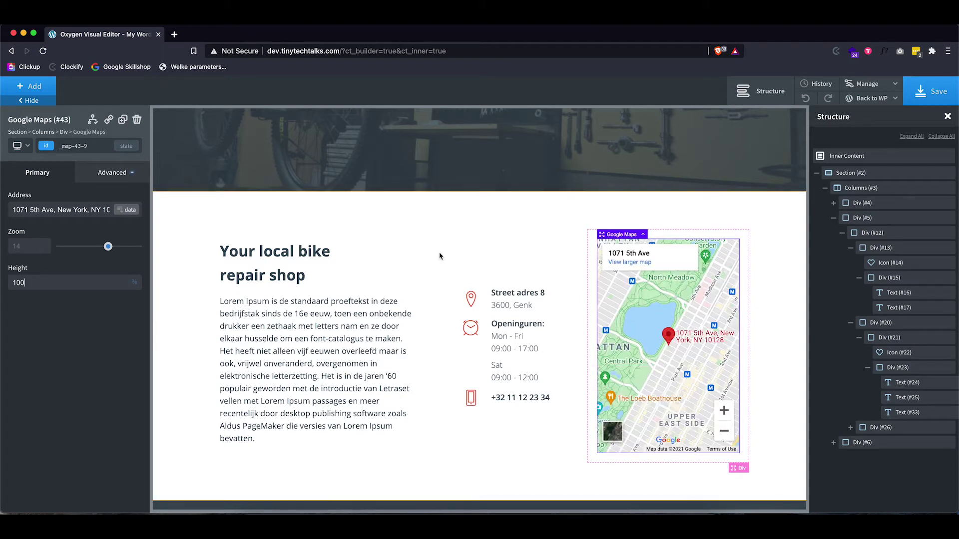
Save the page and open its frontend view.
{"action": "left_click", "coordinate": [769, 267]}
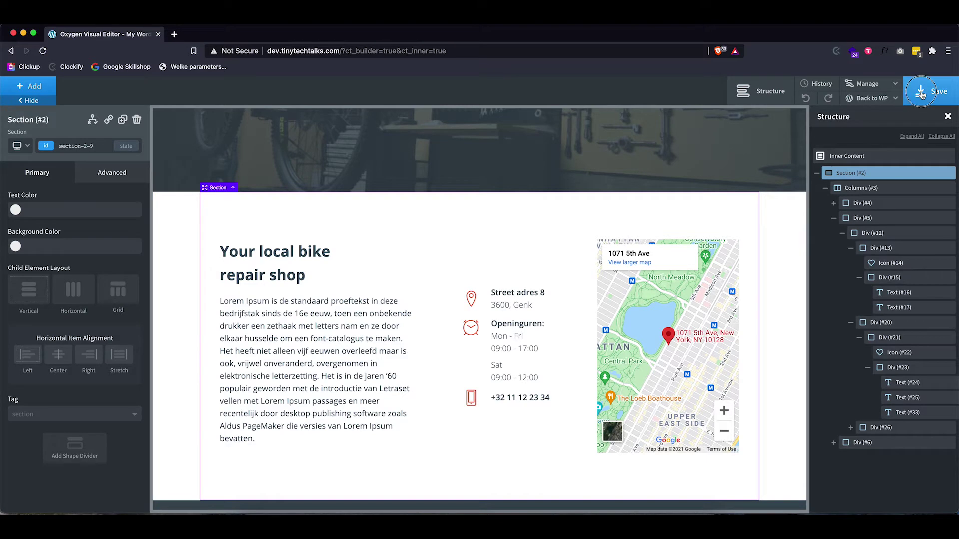
{"action": "mouse_move", "coordinate": [873, 98]}
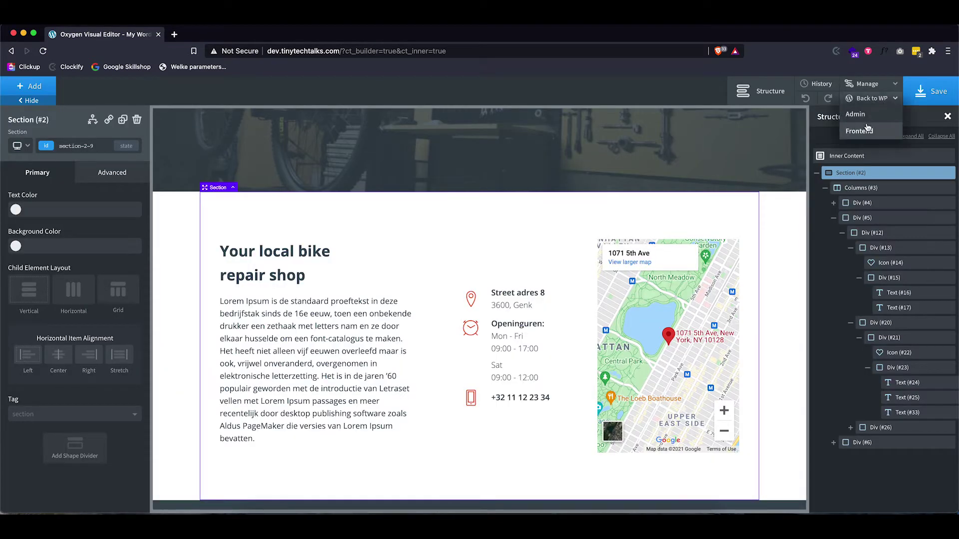
{"action": "left_click", "coordinate": [868, 132]}
Examine the "Who are we?" section in the Adobe XD design and switch back to the Oxygen editor.
{"action": "scroll", "coordinate": [690, 235], "scroll_direction": "down", "scroll_amount": 6}
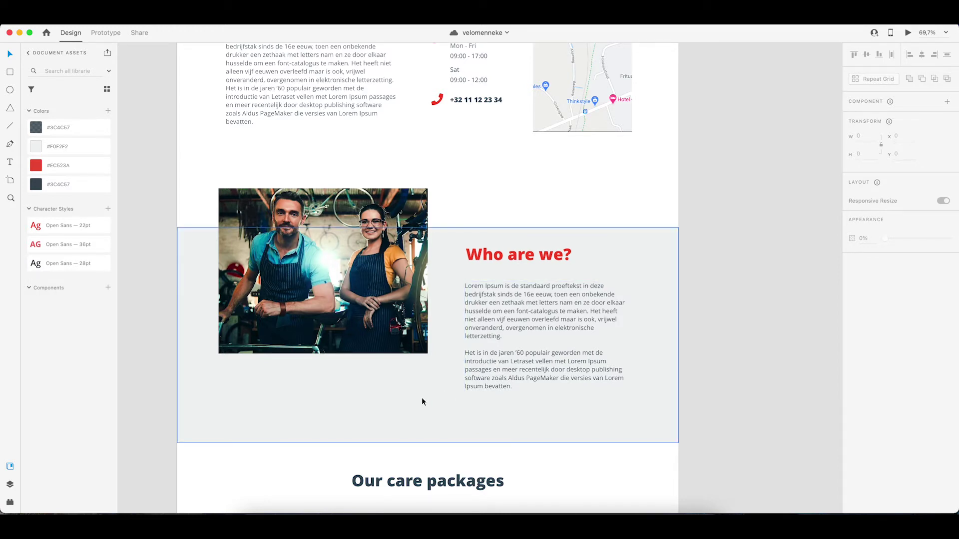
{"action": "left_click", "coordinate": [307, 507]}
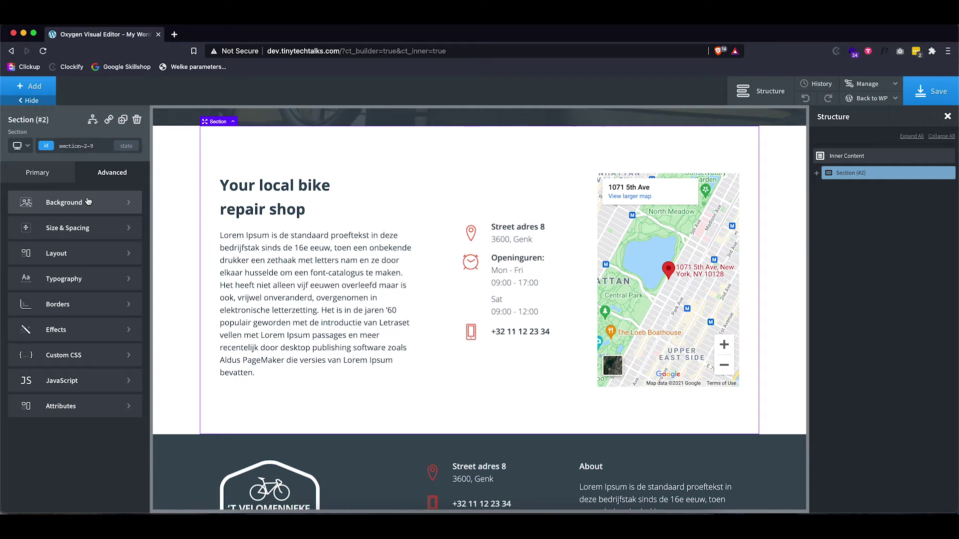
Set the bottom container padding of the three-column info section to 150 px.
{"action": "left_click", "coordinate": [81, 228]}
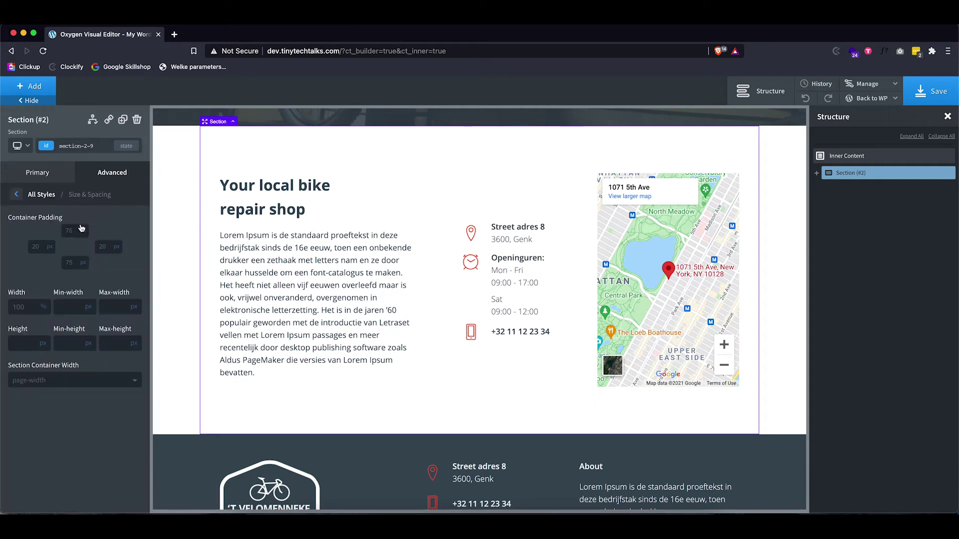
{"action": "left_click", "coordinate": [70, 262]}
{"action": "type", "text": "150"}
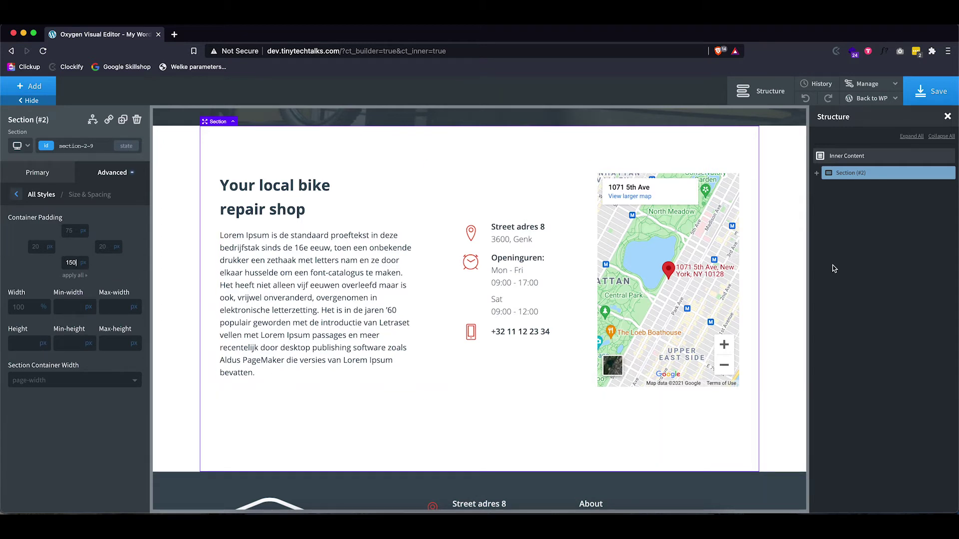
Add a new section below the info section and give it the global grey background color.
{"action": "left_click", "coordinate": [44, 88]}
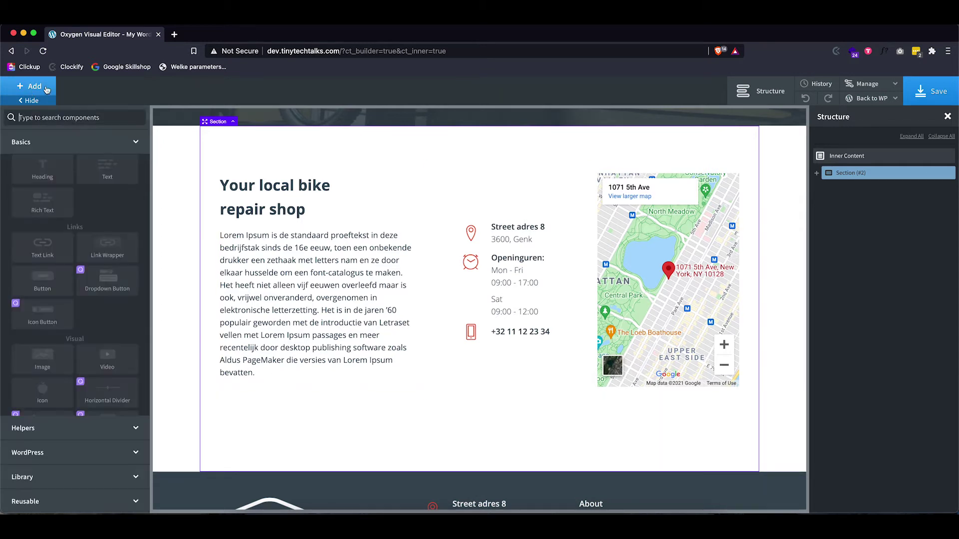
{"action": "left_click", "coordinate": [41, 181]}
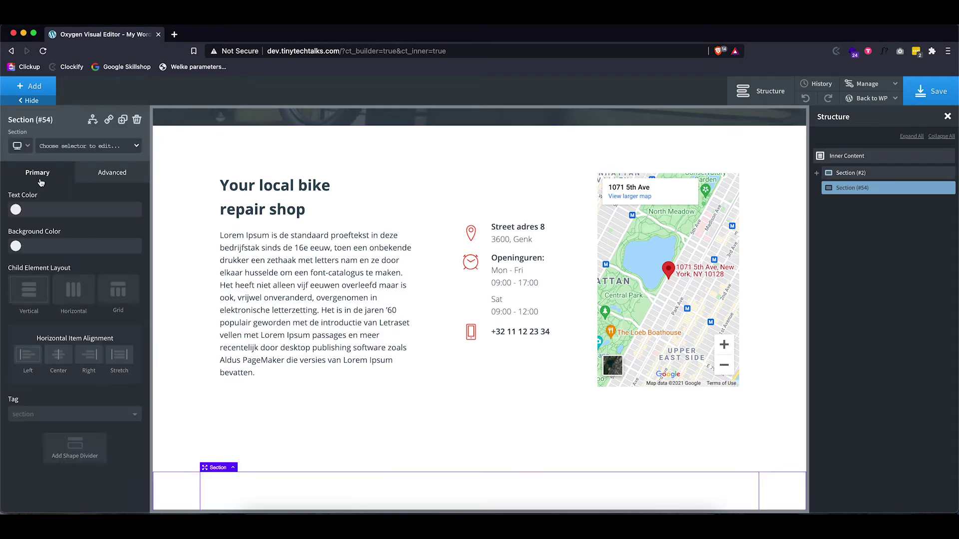
{"action": "scroll", "coordinate": [300, 331], "scroll_direction": "down", "scroll_amount": 3}
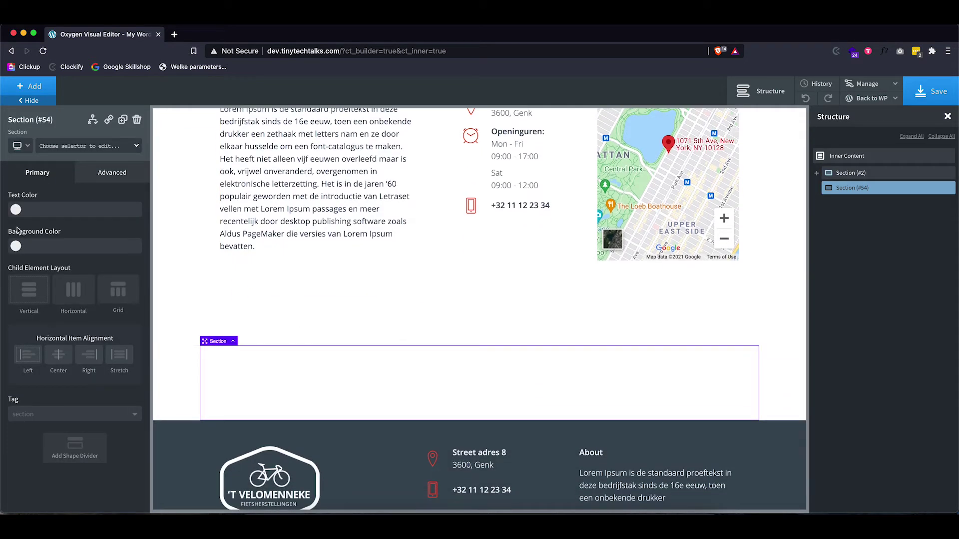
{"action": "left_click", "coordinate": [16, 246]}
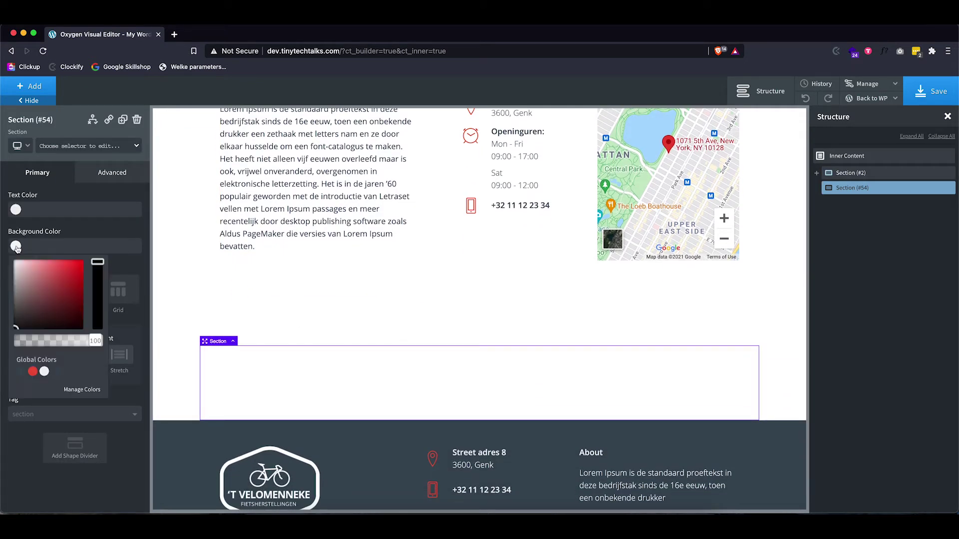
{"action": "left_click", "coordinate": [44, 371]}
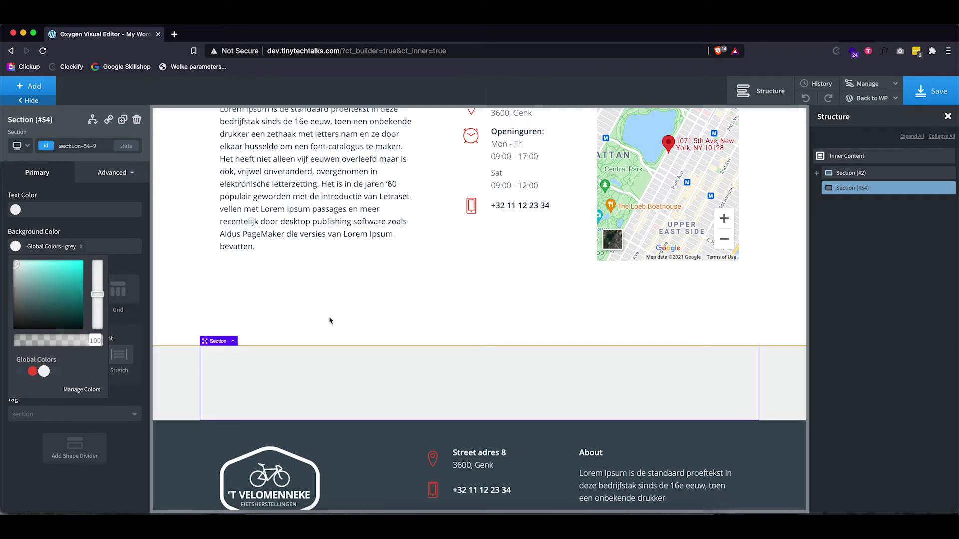
Add a Columns element with two equal columns to the grey section.
{"action": "left_click", "coordinate": [30, 86]}
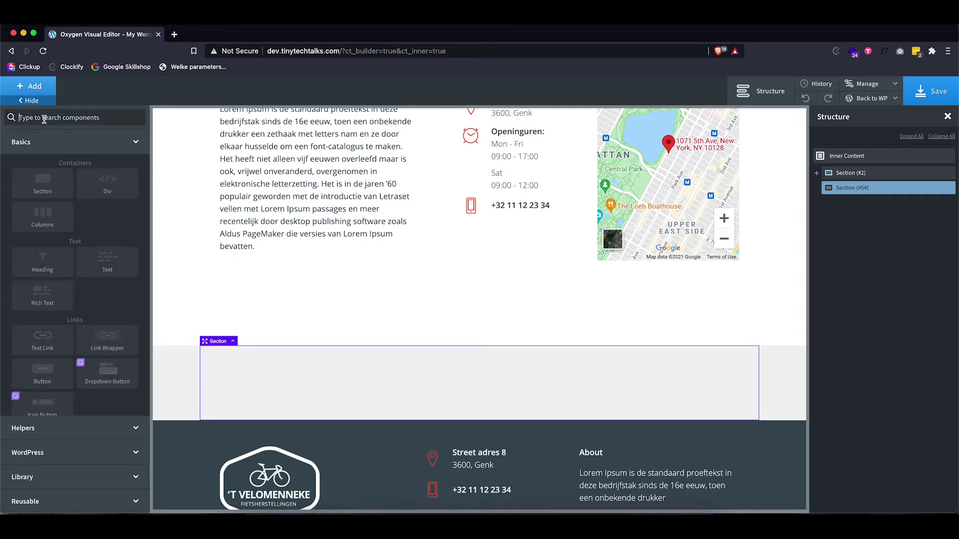
{"action": "left_click", "coordinate": [43, 214]}
{"action": "left_click", "coordinate": [40, 231]}
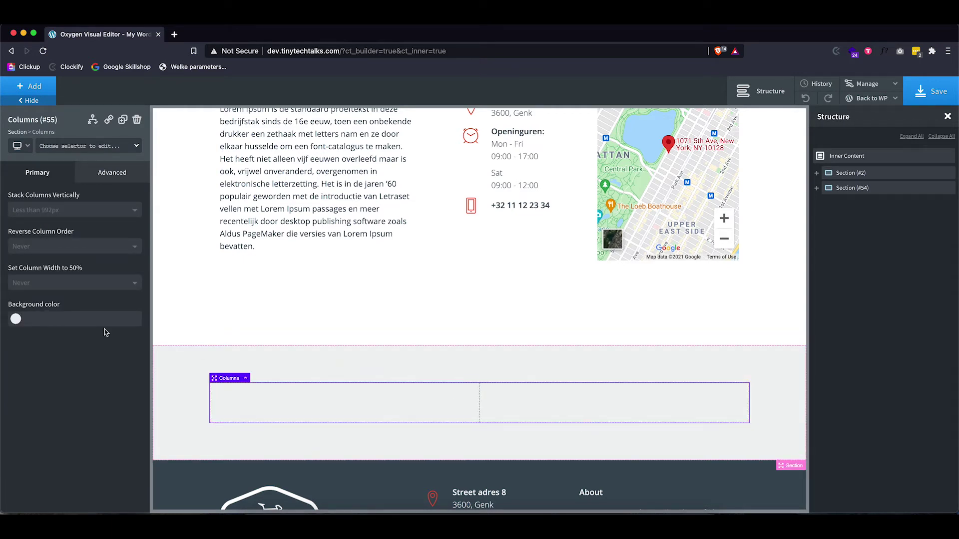
Add an Image element to the first column and choose the photo of the two bike mechanics from the media library.
{"action": "left_click", "coordinate": [253, 396]}
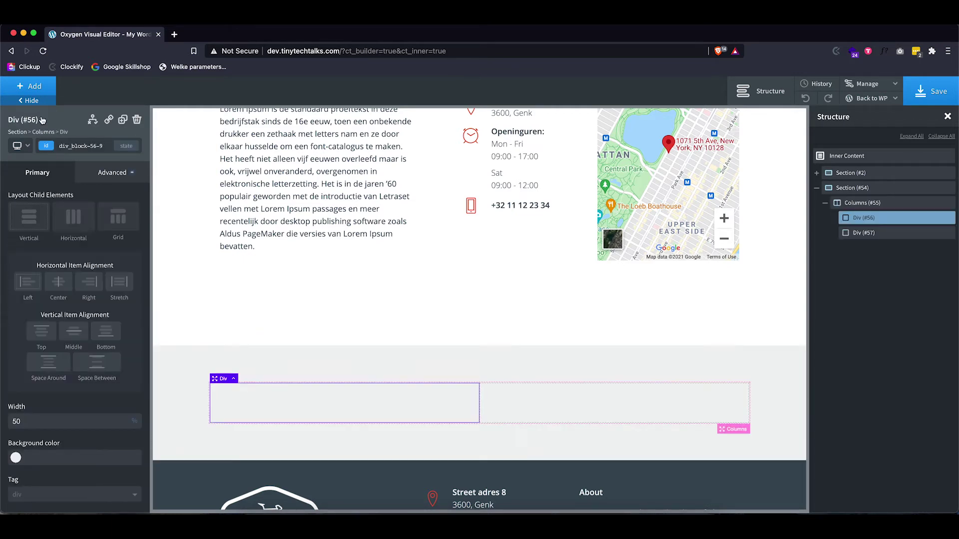
{"action": "left_click", "coordinate": [39, 89]}
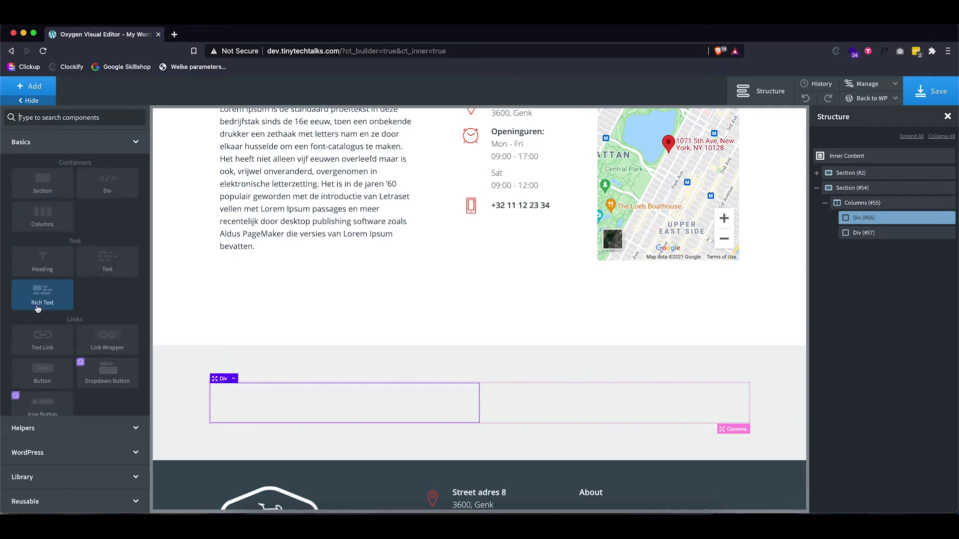
{"action": "scroll", "coordinate": [39, 300], "scroll_direction": "down", "scroll_amount": 3}
{"action": "left_click", "coordinate": [42, 352]}
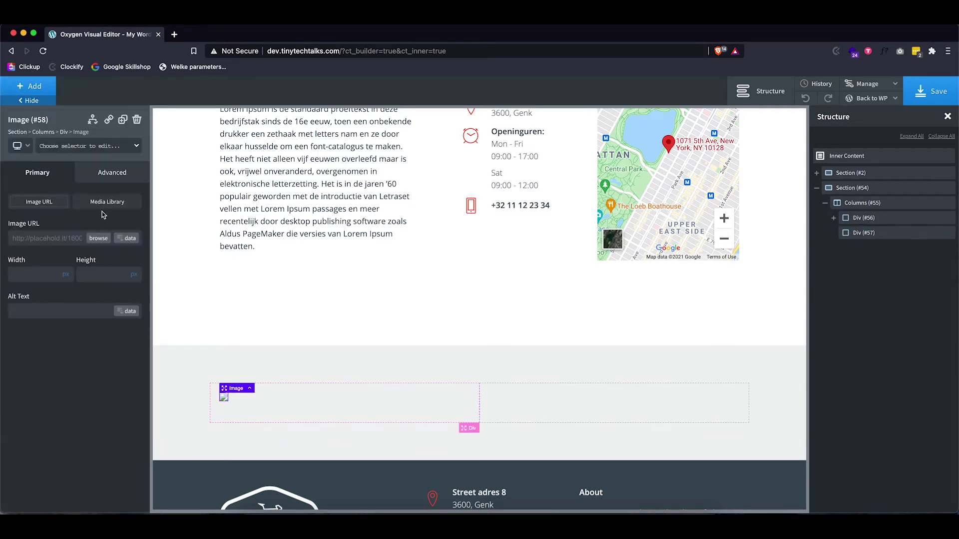
{"action": "left_click", "coordinate": [102, 204]}
{"action": "left_click", "coordinate": [127, 239]}
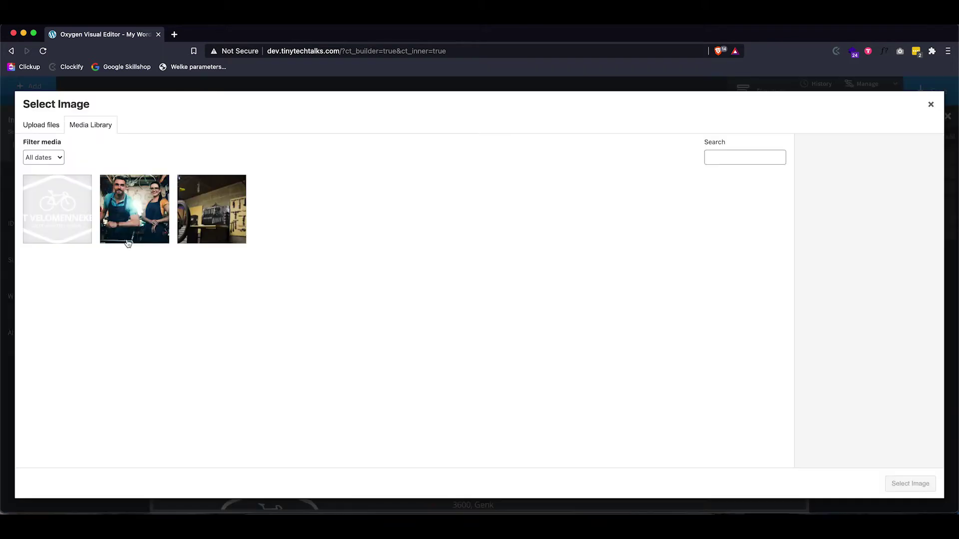
{"action": "left_click", "coordinate": [127, 241]}
{"action": "left_click", "coordinate": [908, 484]}
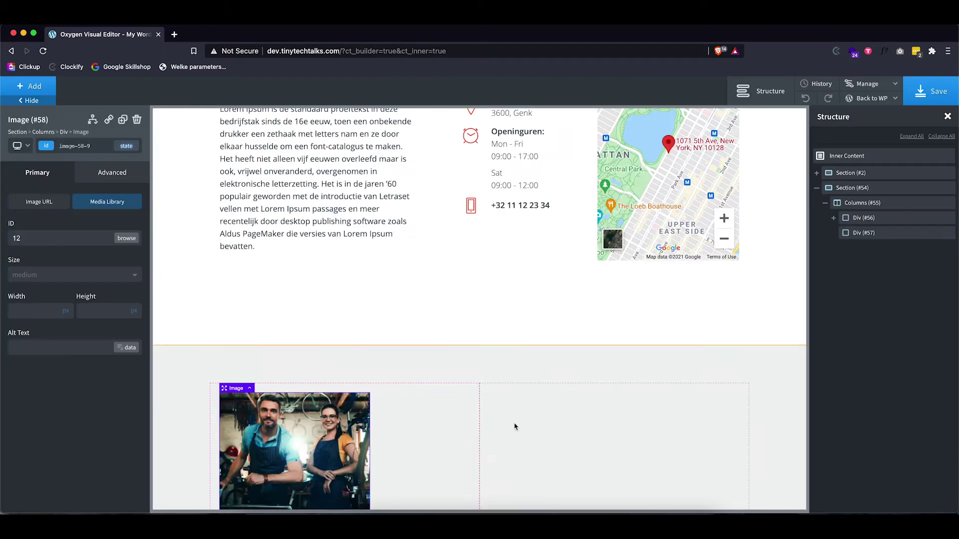
Set the mechanics photo's image size to full.
{"action": "left_click", "coordinate": [35, 276]}
{"action": "left_click", "coordinate": [29, 321]}
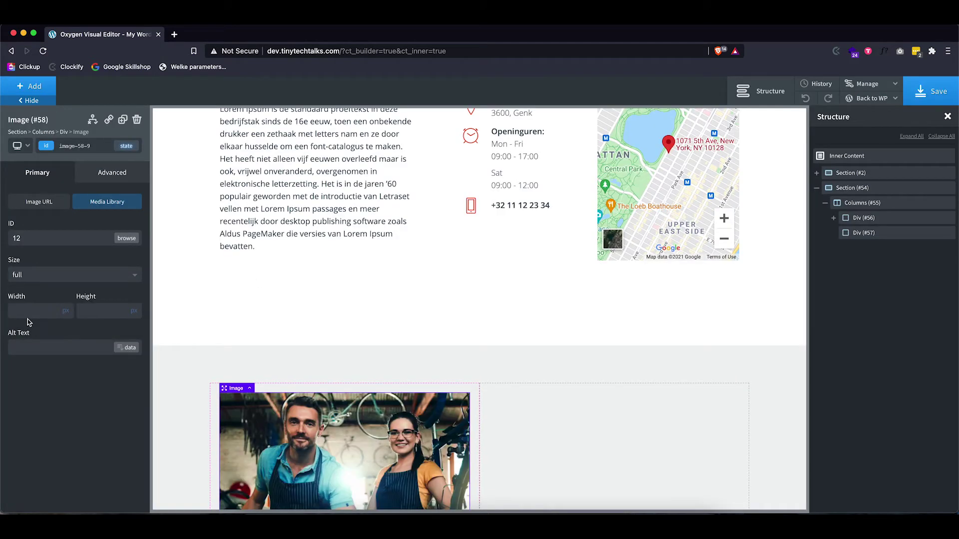
{"action": "scroll", "coordinate": [338, 429], "scroll_direction": "down", "scroll_amount": 5}
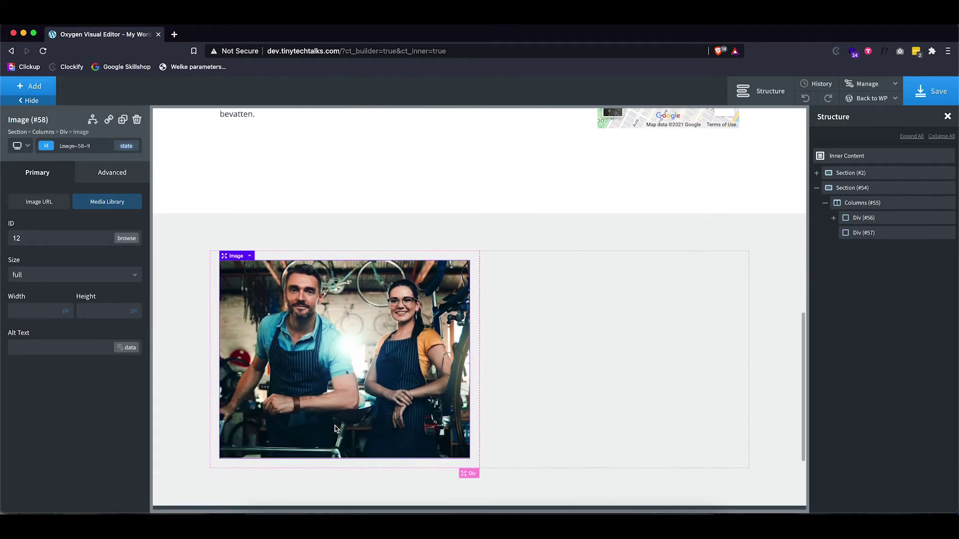
Add a Heading to the empty second column, with the h2 tag and the global orange text color.
{"action": "left_click", "coordinate": [540, 303]}
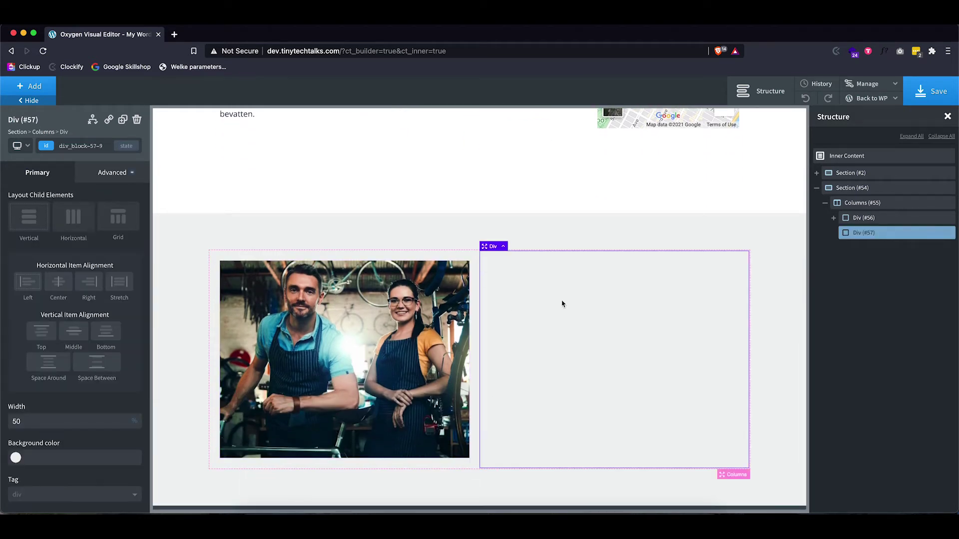
{"action": "left_click", "coordinate": [30, 86]}
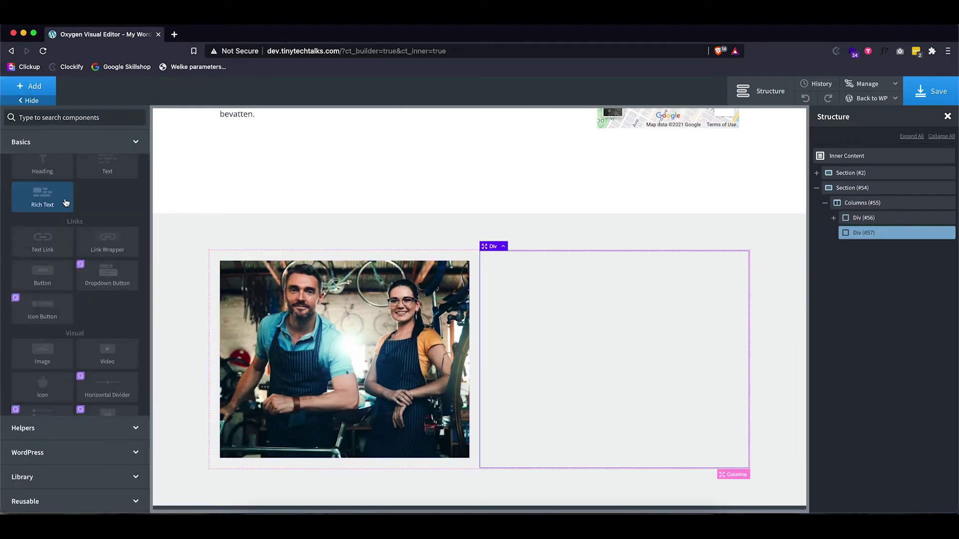
{"action": "left_click", "coordinate": [55, 170]}
{"action": "left_click", "coordinate": [29, 358]}
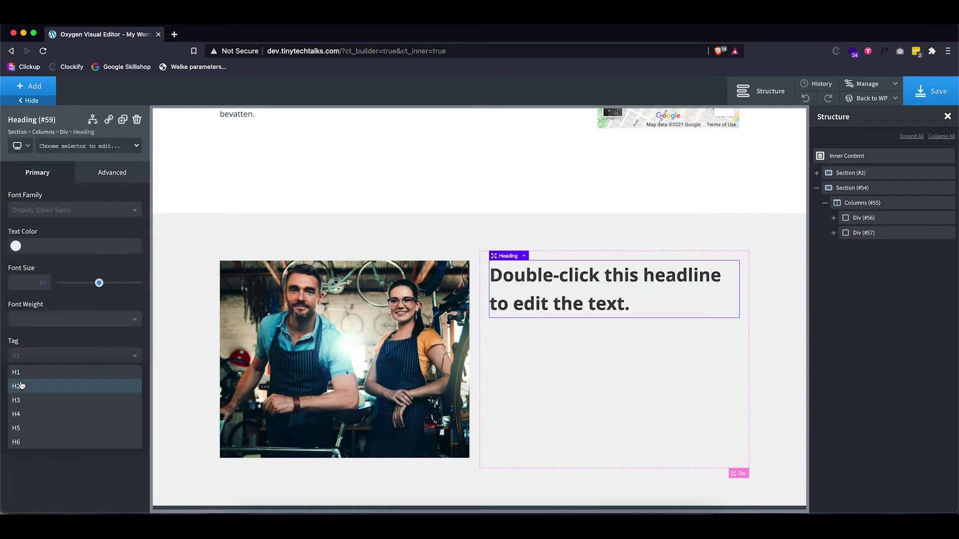
{"action": "left_click", "coordinate": [20, 385]}
{"action": "left_click", "coordinate": [16, 247]}
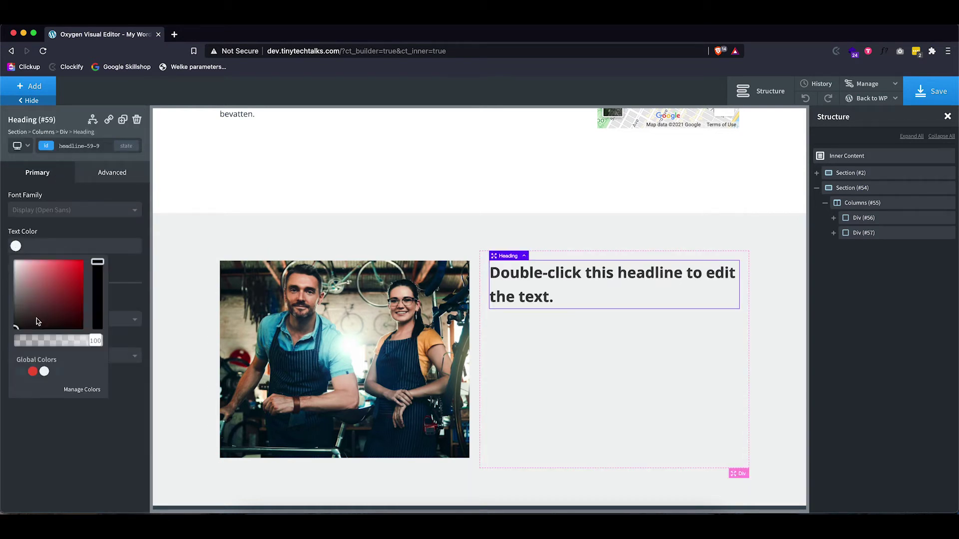
{"action": "left_click", "coordinate": [32, 372]}
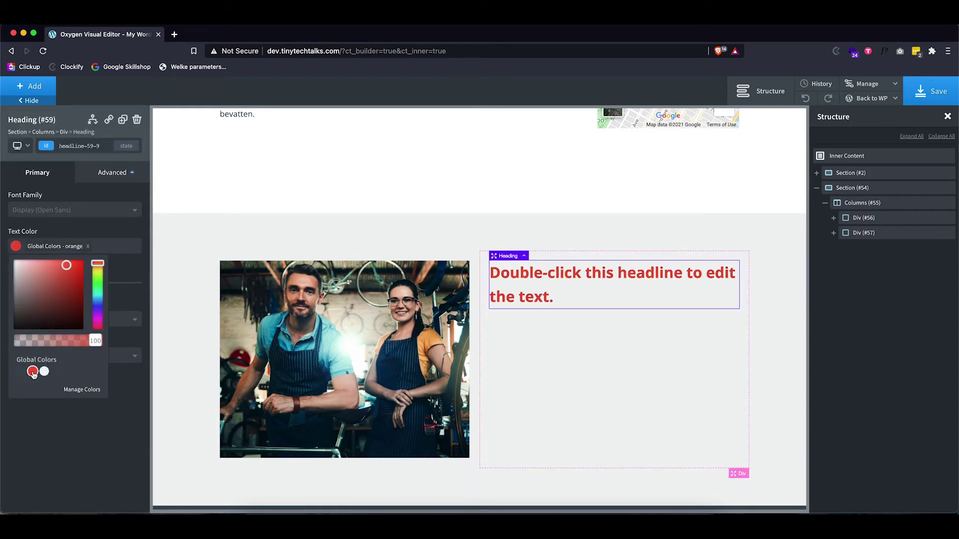
{"action": "left_click", "coordinate": [44, 433]}
Copy the "Who are we?" title from the Adobe XD design and replace the Oxygen heading's placeholder text with it.
{"action": "left_click", "coordinate": [605, 505]}
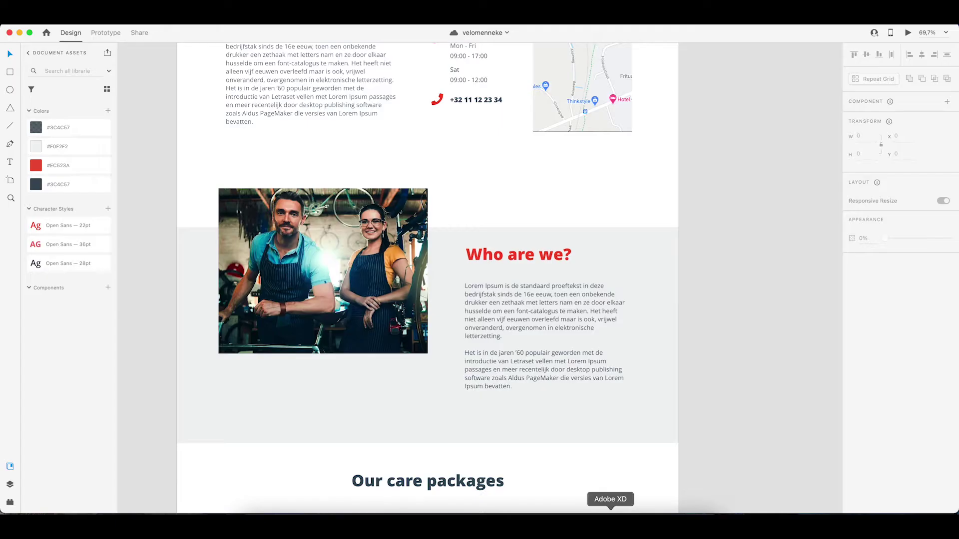
{"action": "double_click", "coordinate": [528, 255]}
{"action": "key", "text": "super+c"}
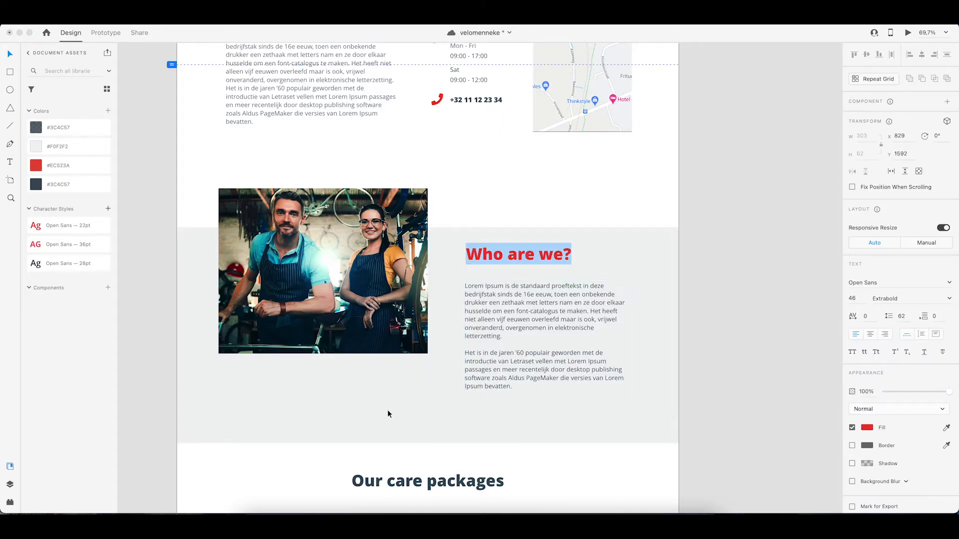
{"action": "left_click", "coordinate": [327, 505]}
{"action": "double_click", "coordinate": [558, 295]}
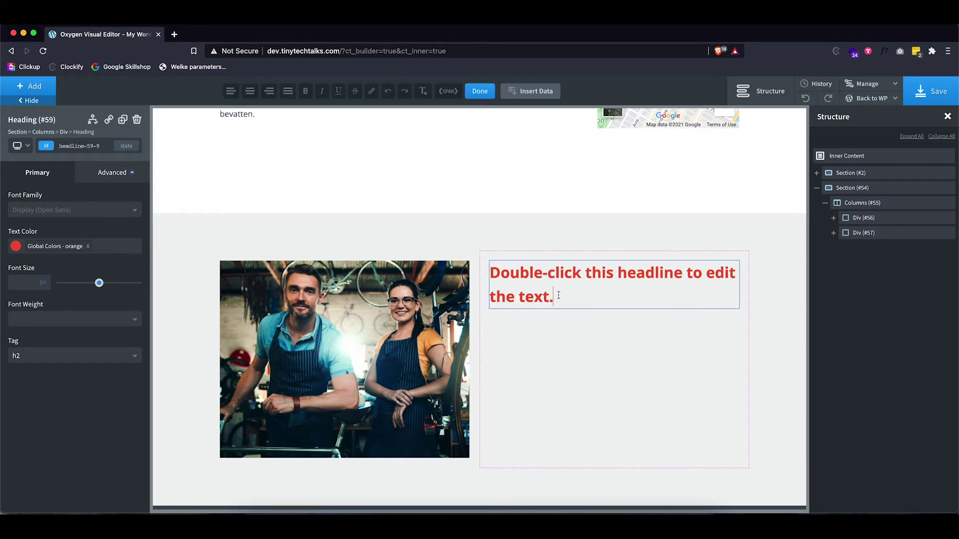
{"action": "triple_click", "coordinate": [558, 295]}
{"action": "key", "text": "super+v"}
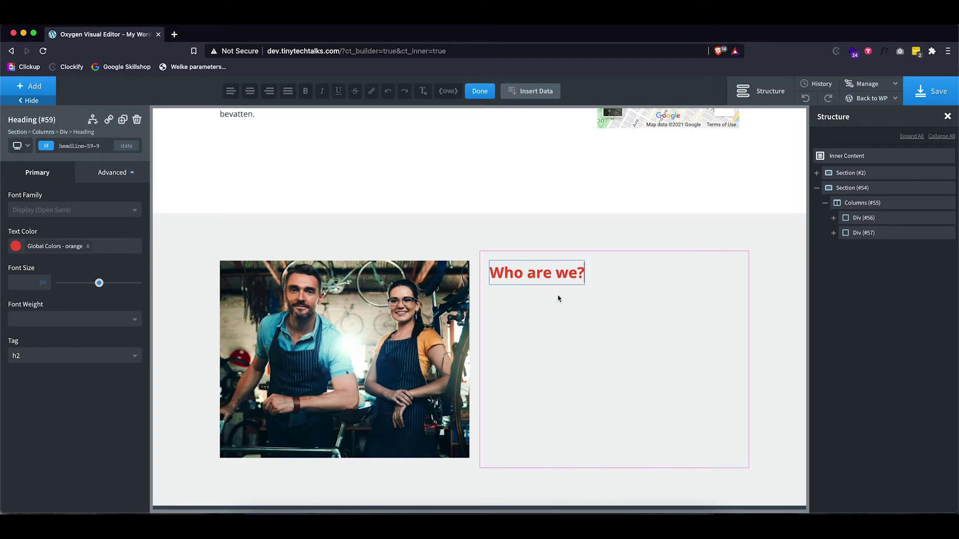
{"action": "left_click", "coordinate": [560, 418]}
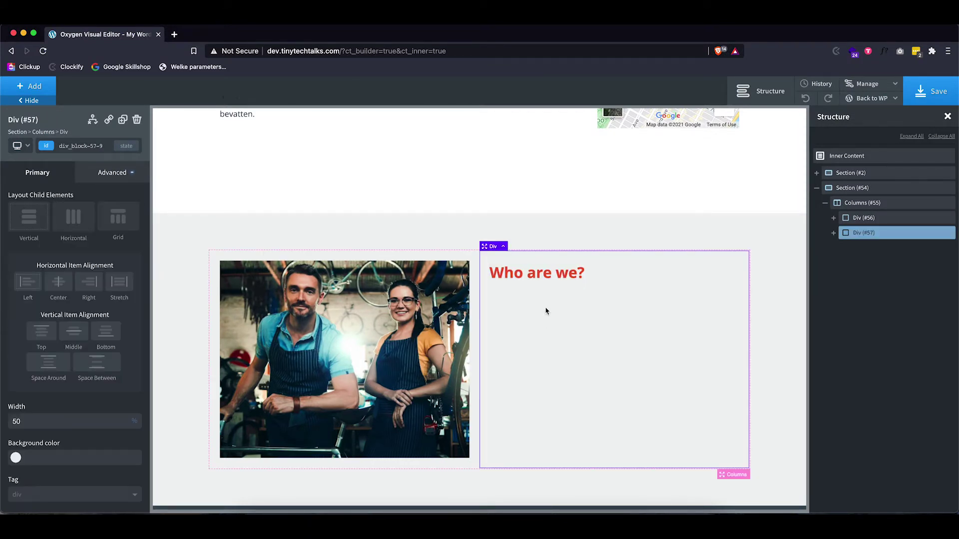
Add a Text element below the "Who are we?" heading and set its tag to p.
{"action": "left_click", "coordinate": [535, 278]}
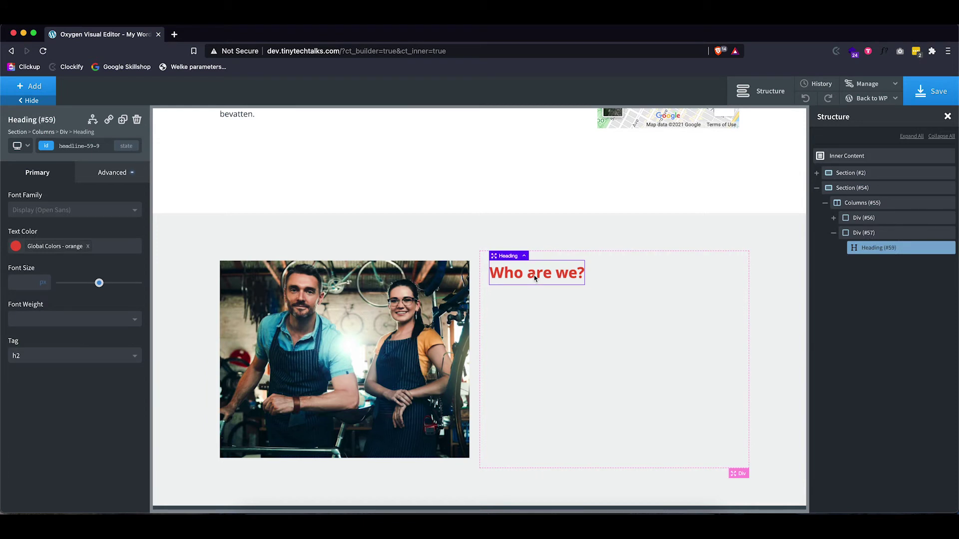
{"action": "left_click", "coordinate": [31, 85]}
{"action": "left_click", "coordinate": [98, 169]}
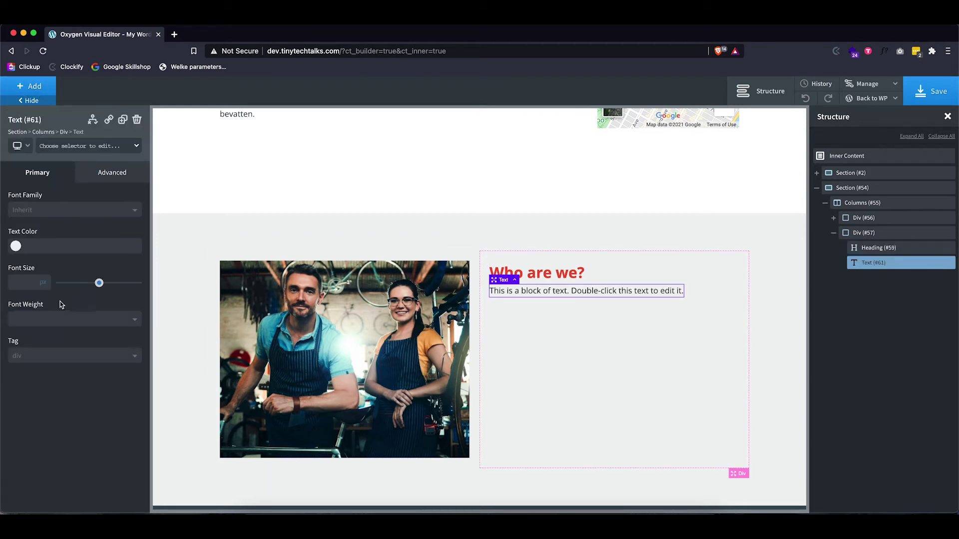
{"action": "left_click", "coordinate": [21, 357]}
{"action": "left_click", "coordinate": [17, 387]}
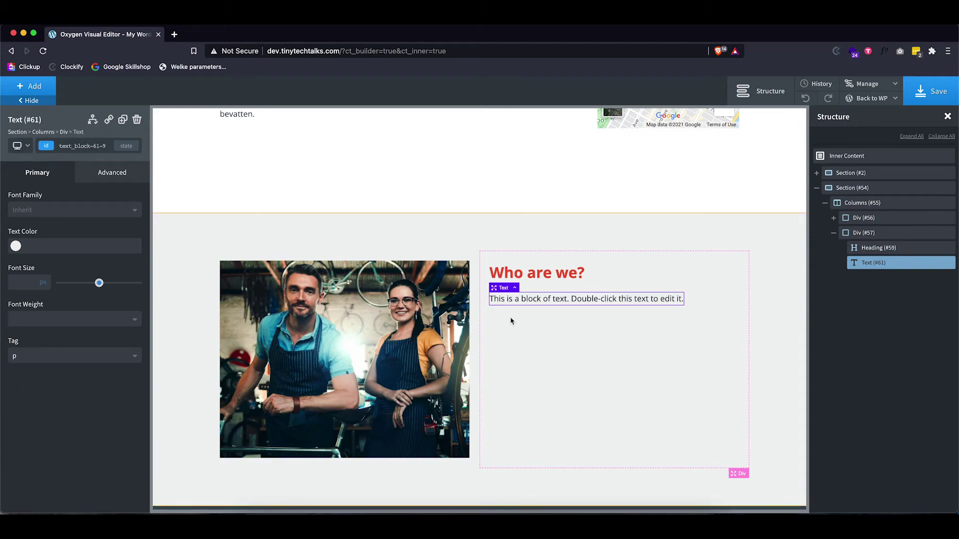
Copy the "Who are we?" body text from the Adobe XD design and replace the Oxygen text block's placeholder with it.
{"action": "left_click", "coordinate": [611, 524]}
{"action": "double_click", "coordinate": [499, 344]}
{"action": "key", "text": "super+c"}
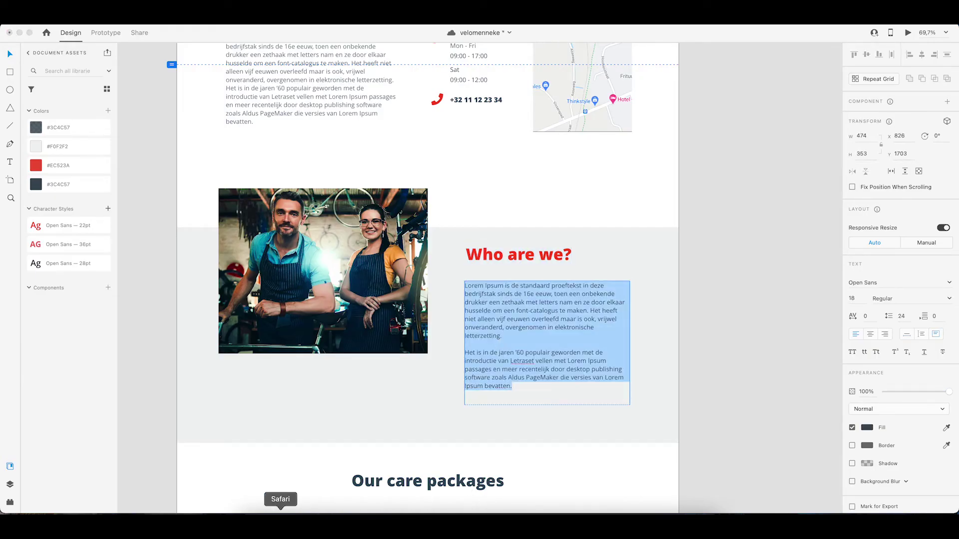
{"action": "left_click", "coordinate": [306, 524]}
{"action": "double_click", "coordinate": [548, 299]}
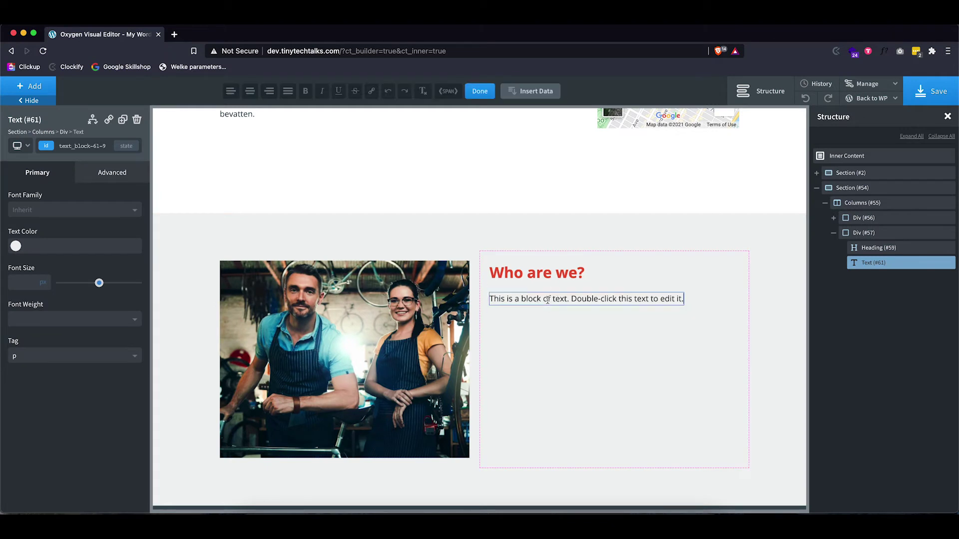
{"action": "key", "text": "super+a"}
{"action": "key", "text": "super+v"}
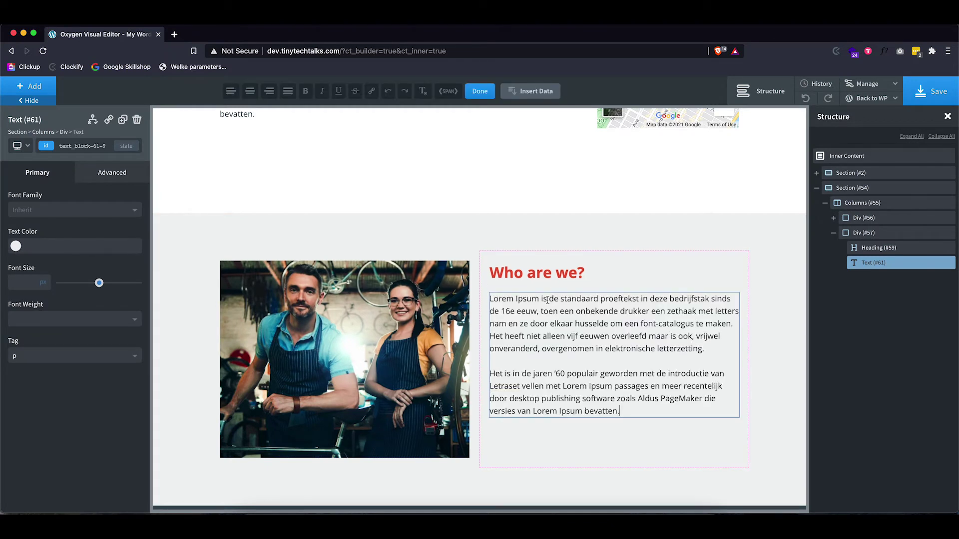
Set the body text's color to the global Dark-blue and finish editing the text block.
{"action": "left_click", "coordinate": [16, 245]}
{"action": "left_click", "coordinate": [21, 371]}
{"action": "left_click", "coordinate": [40, 424]}
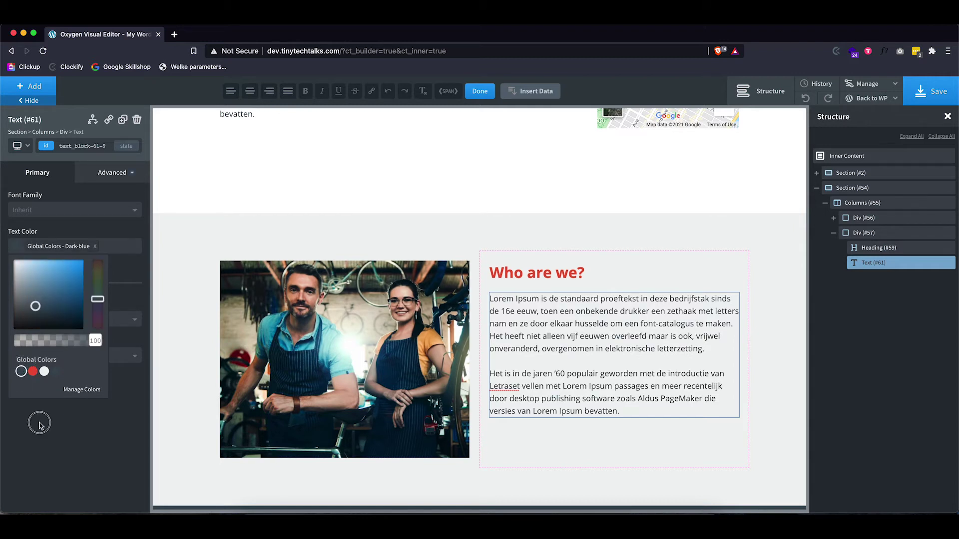
{"action": "left_click", "coordinate": [538, 215]}
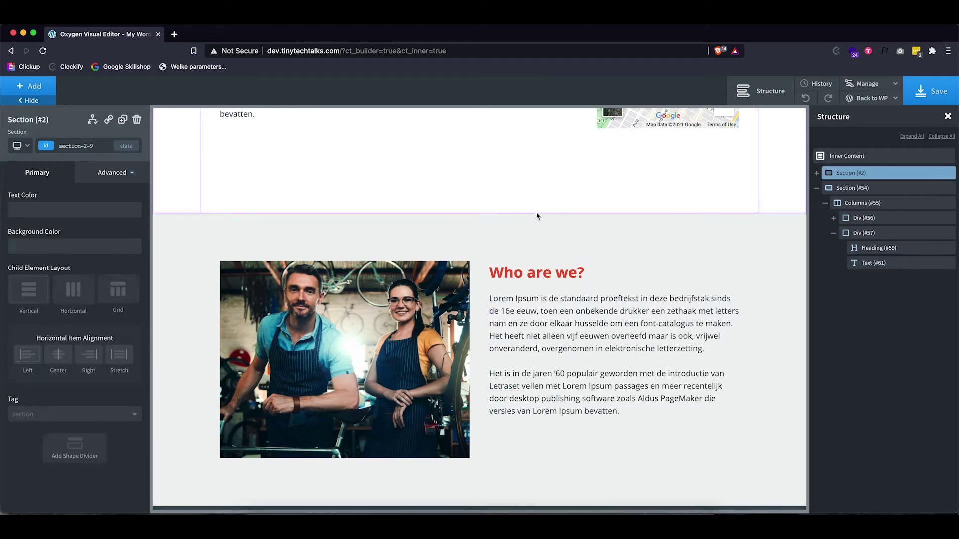
Set the top margin of the photo in the "Who are we?" section to -150 px.
{"action": "left_click", "coordinate": [397, 318]}
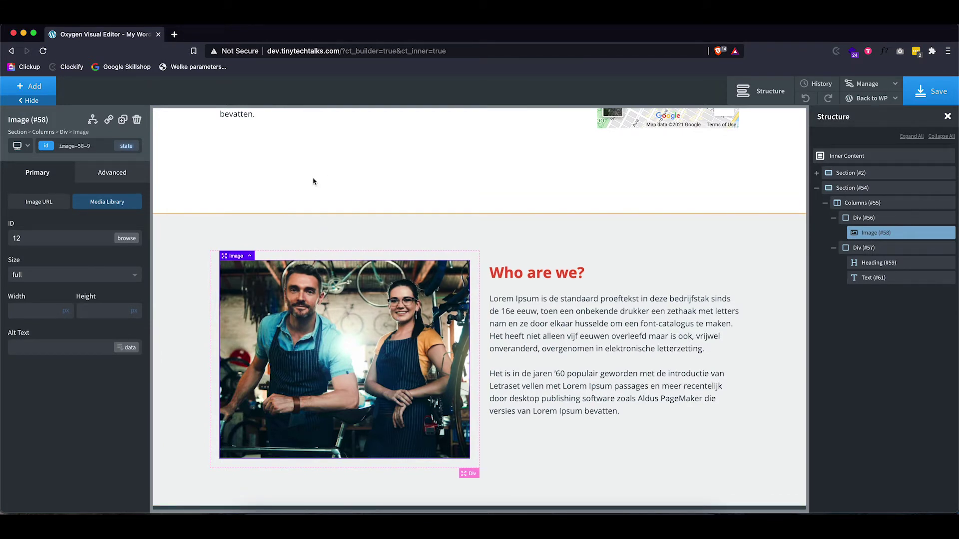
{"action": "left_click", "coordinate": [111, 174]}
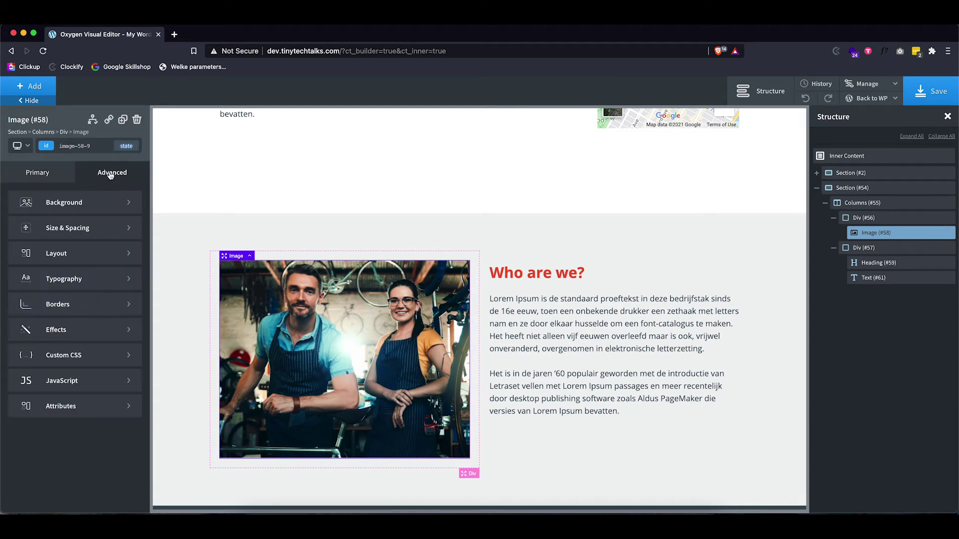
{"action": "left_click", "coordinate": [92, 226]}
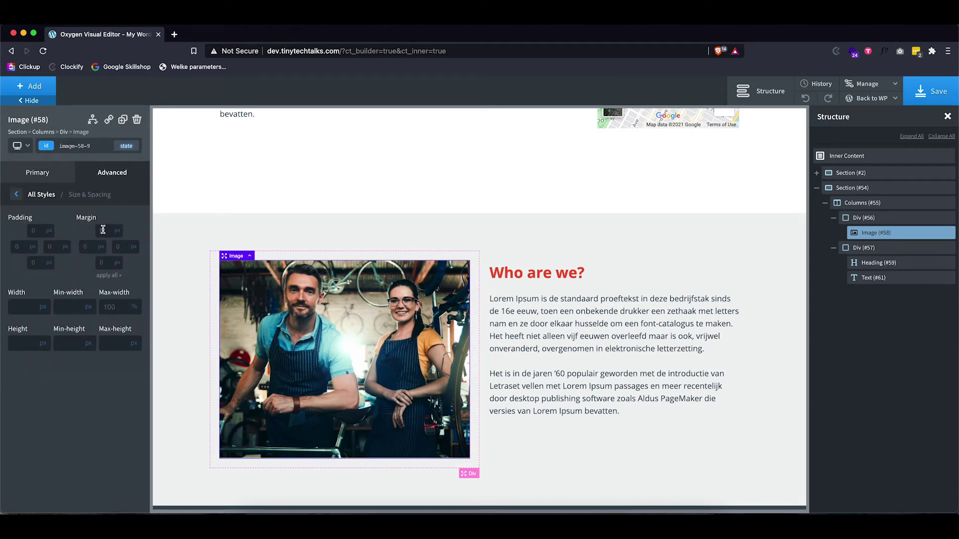
{"action": "type", "text": "-150"}
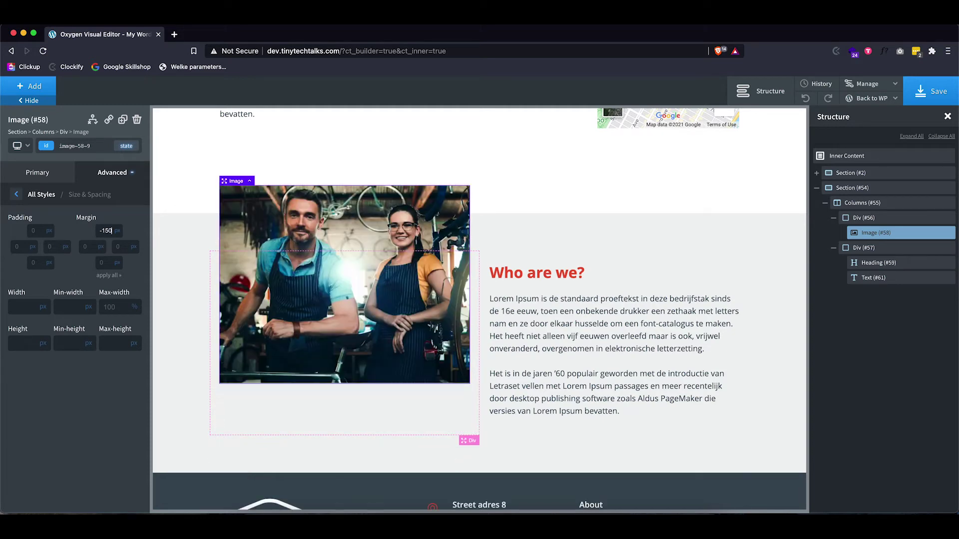
{"action": "left_click", "coordinate": [599, 195]}
Change the "Who are we?" photo's top margin to -160 px so it overlaps the white section above.
{"action": "left_click", "coordinate": [317, 258]}
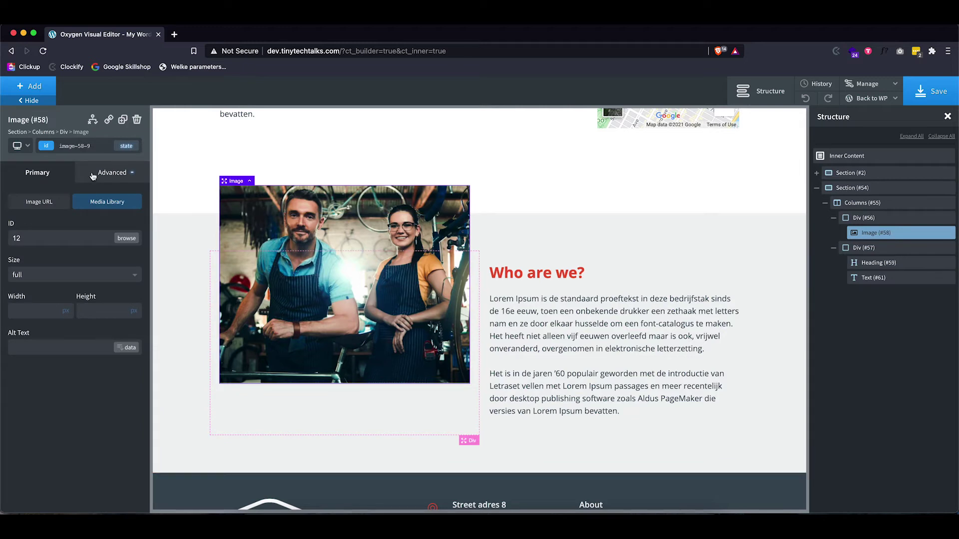
{"action": "left_click", "coordinate": [112, 173]}
{"action": "left_click", "coordinate": [88, 226]}
{"action": "double_click", "coordinate": [109, 233]}
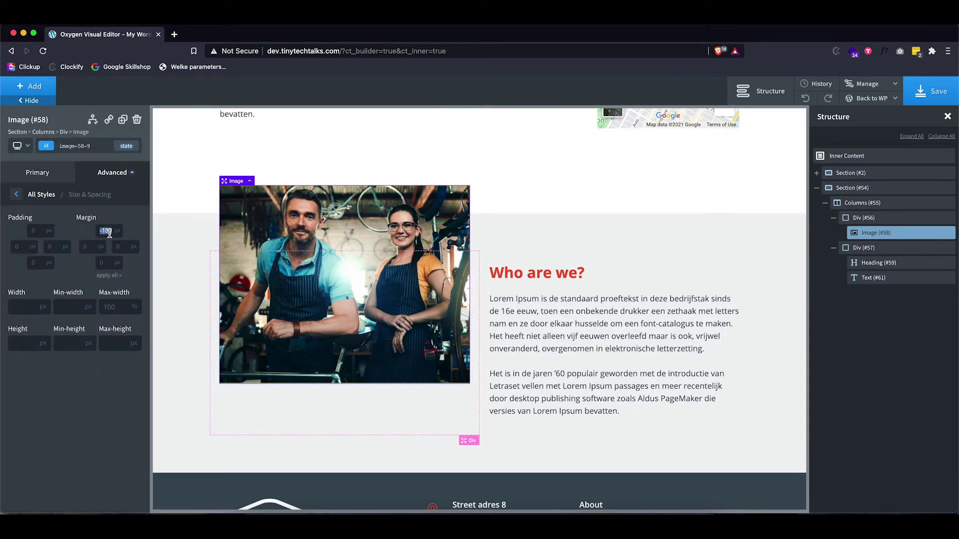
{"action": "type", "text": "-160"}
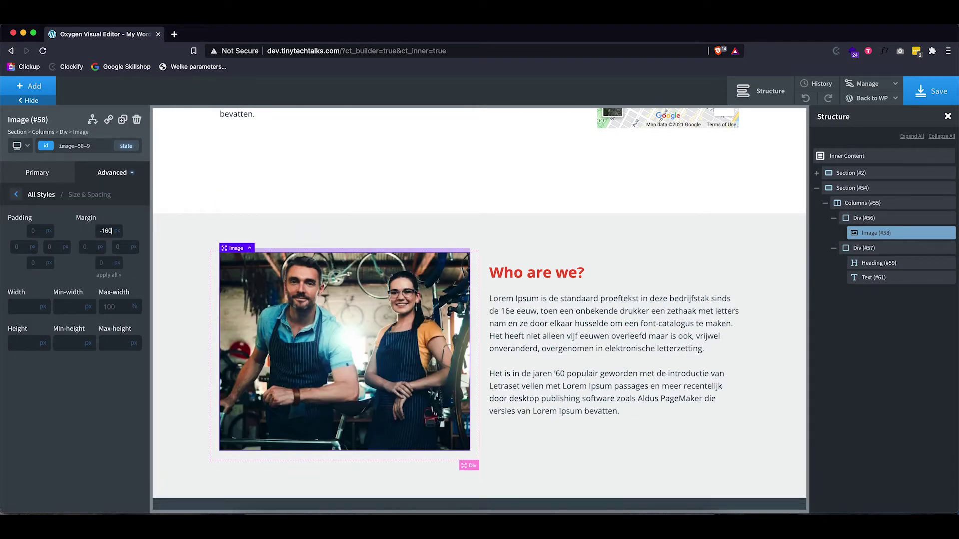
{"action": "left_click", "coordinate": [636, 188]}
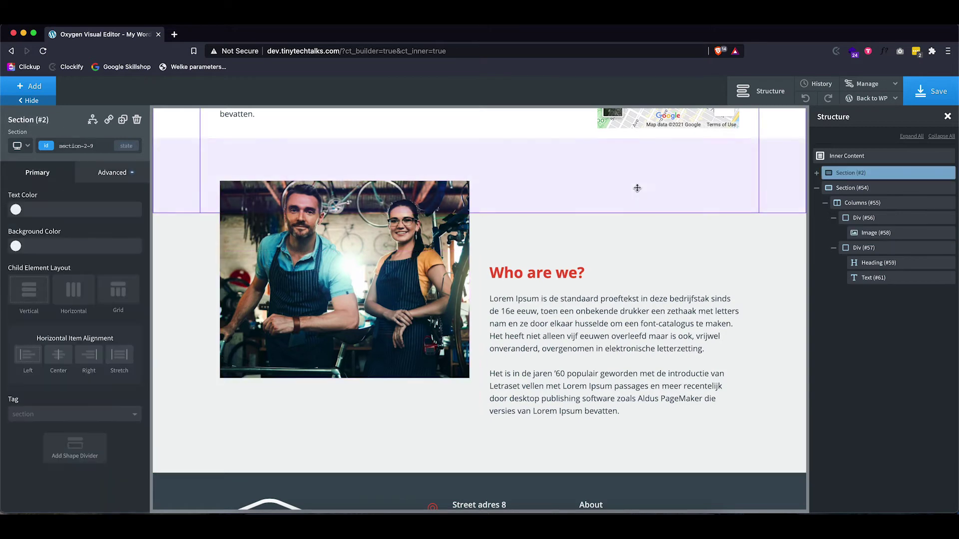
Save the page and view the "Who are we?" section on the live front end.
{"action": "left_click", "coordinate": [930, 91]}
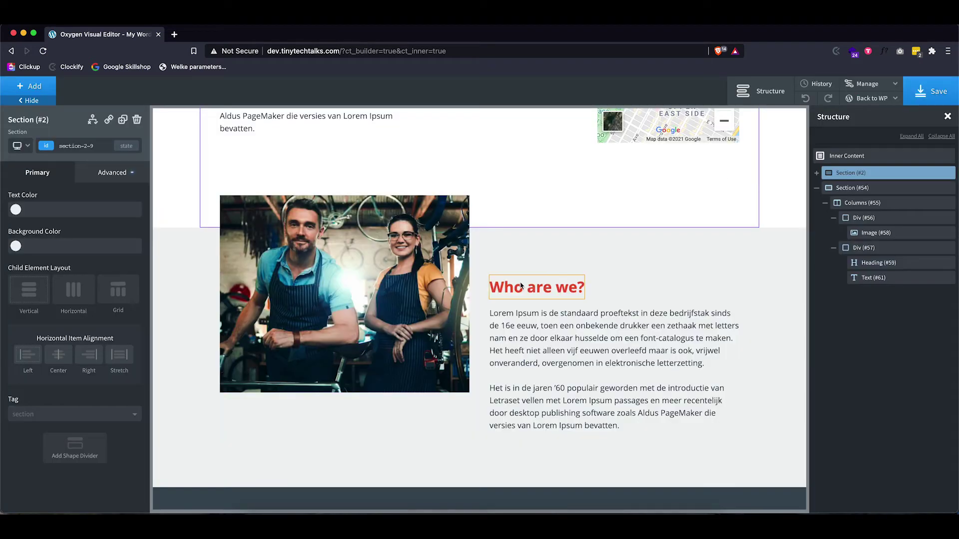
{"action": "left_click", "coordinate": [871, 98]}
{"action": "left_click", "coordinate": [872, 120]}
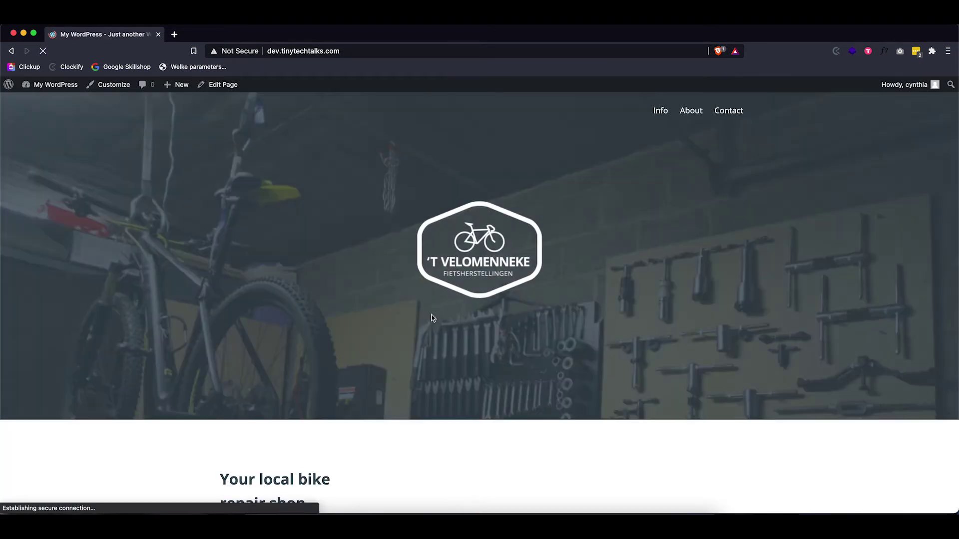
{"action": "scroll", "coordinate": [428, 318], "scroll_direction": "down", "scroll_amount": 8}
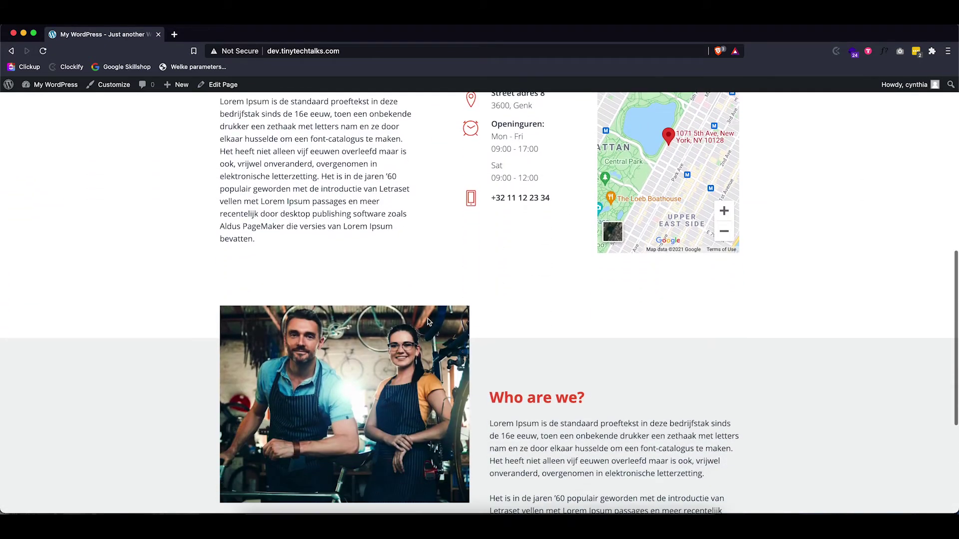
{"action": "scroll", "coordinate": [427, 319], "scroll_direction": "down", "scroll_amount": 2}
Consult the "Our care packages" block in the Adobe XD design and add a new Section below "Who are we?" in Oxygen.
{"action": "left_click", "coordinate": [609, 522]}
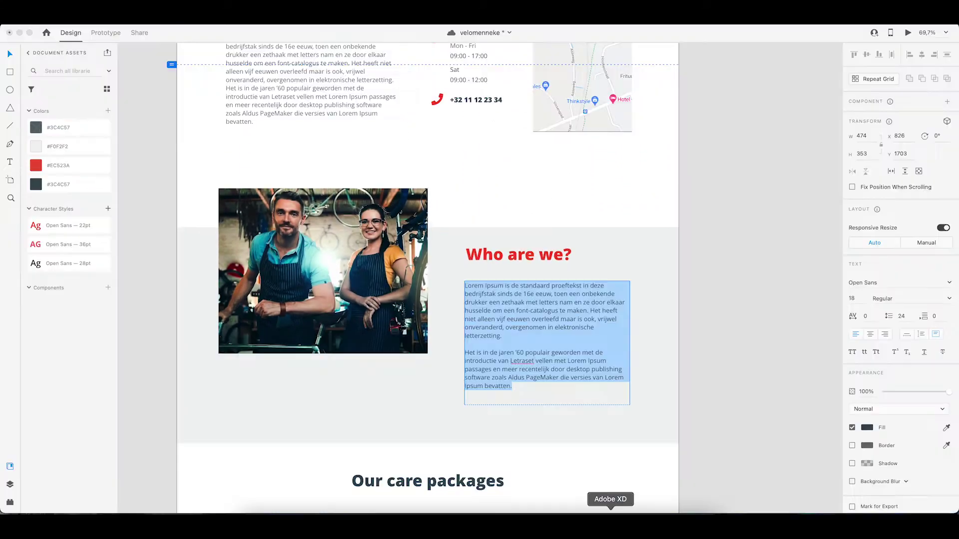
{"action": "key", "text": "Escape"}
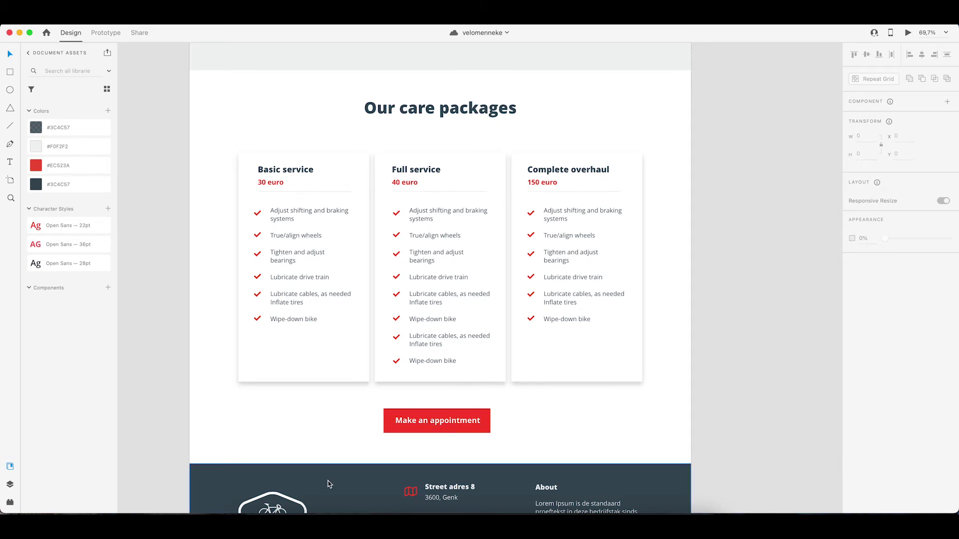
{"action": "left_click", "coordinate": [282, 505]}
{"action": "left_click", "coordinate": [30, 86]}
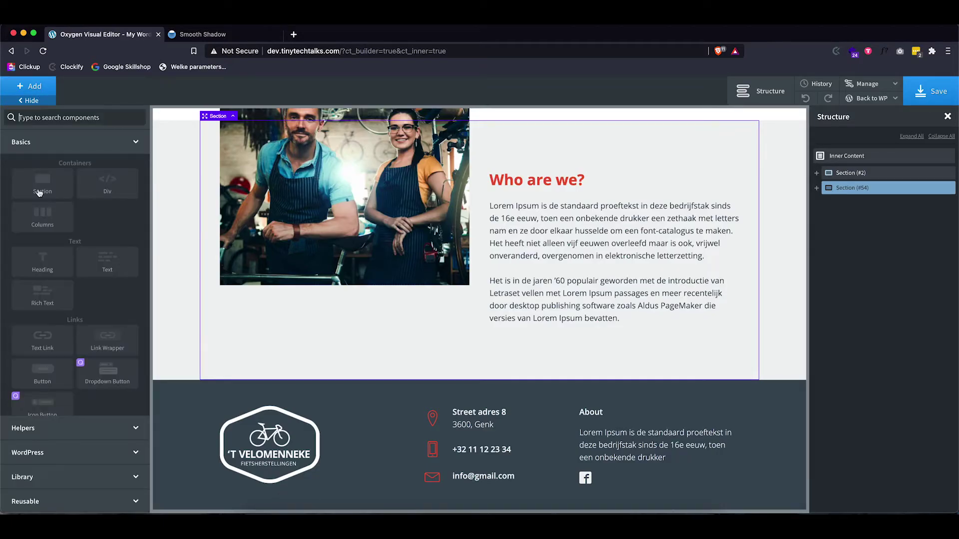
{"action": "left_click", "coordinate": [40, 185]}
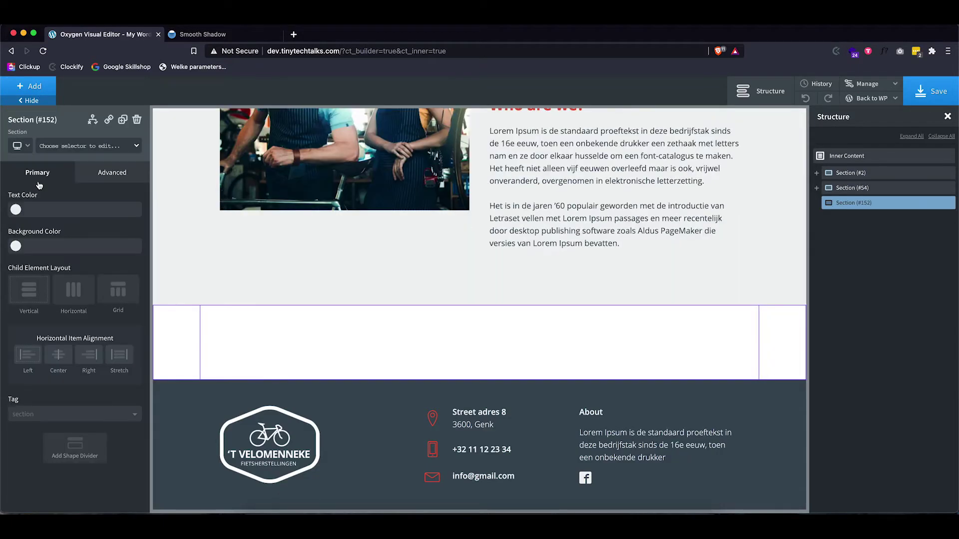
Add a Heading to the new section with tag h2 and the global Dark-blue text color.
{"action": "left_click", "coordinate": [30, 86]}
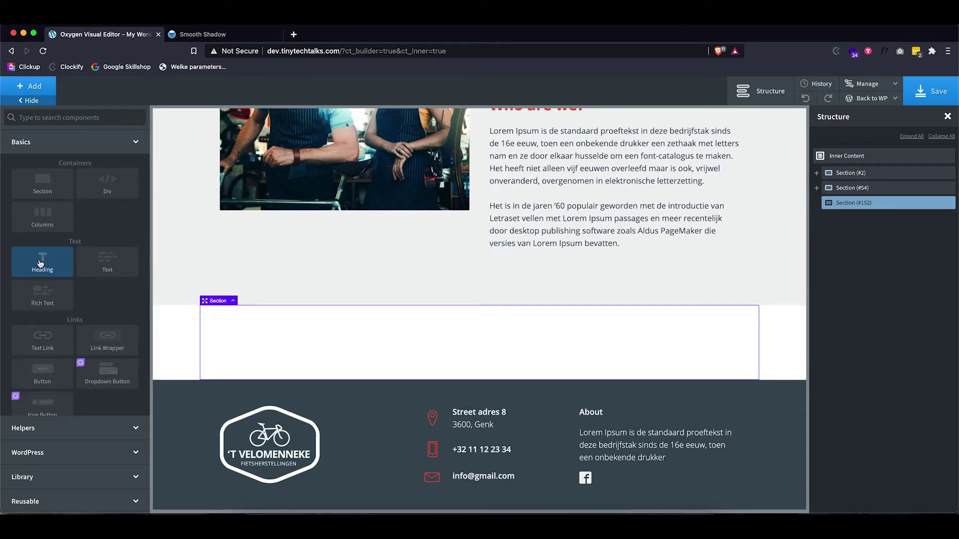
{"action": "left_click", "coordinate": [42, 262]}
{"action": "left_click", "coordinate": [30, 353]}
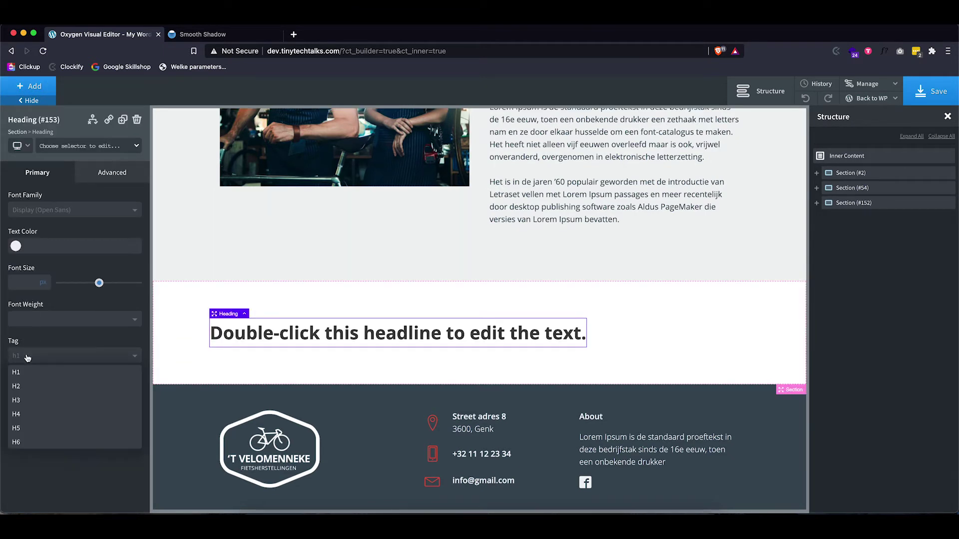
{"action": "left_click", "coordinate": [23, 385]}
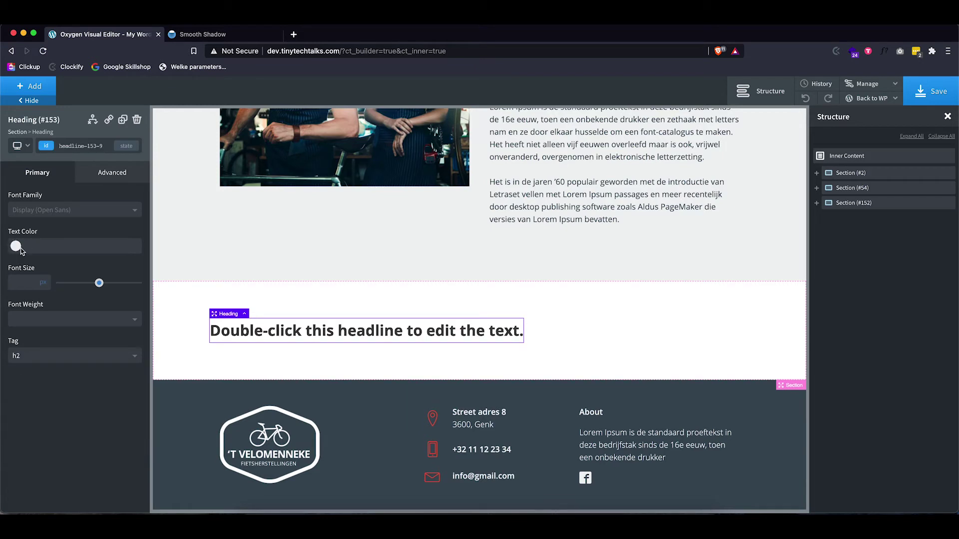
{"action": "left_click", "coordinate": [16, 247]}
{"action": "left_click", "coordinate": [21, 372]}
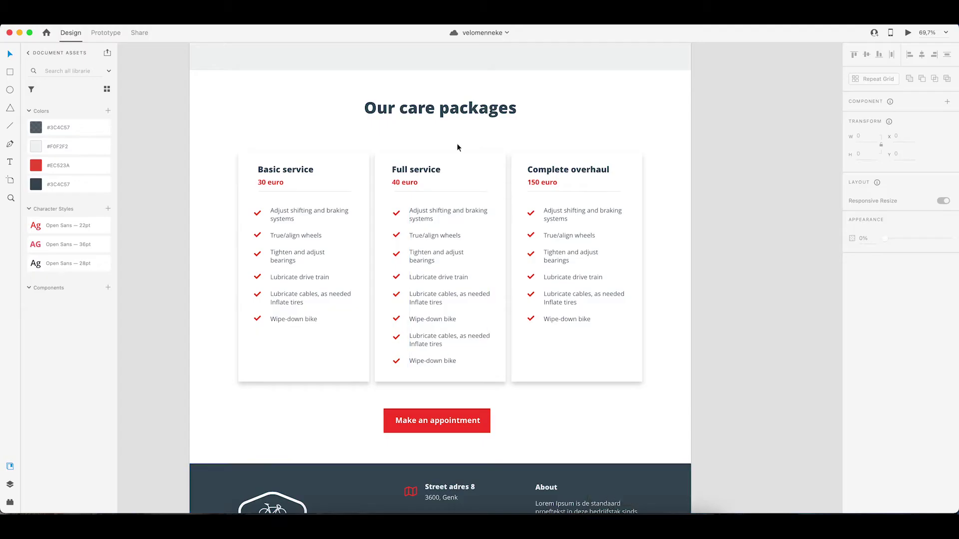
Copy the "Our care packages" title from the Adobe XD design and replace the new heading's placeholder text with it.
{"action": "left_click", "coordinate": [449, 112]}
{"action": "double_click", "coordinate": [449, 111]}
{"action": "key", "text": "super+c"}
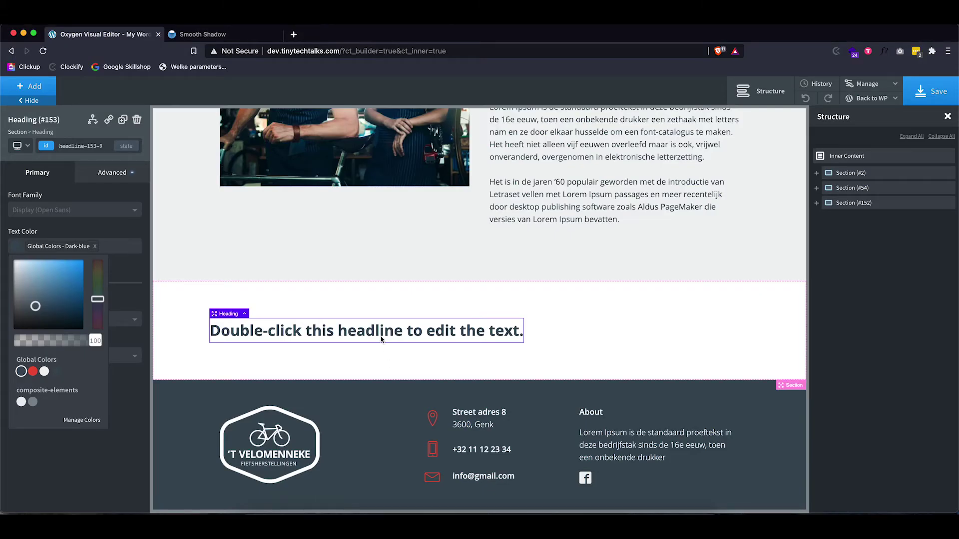
{"action": "double_click", "coordinate": [378, 331]}
{"action": "triple_click", "coordinate": [378, 331]}
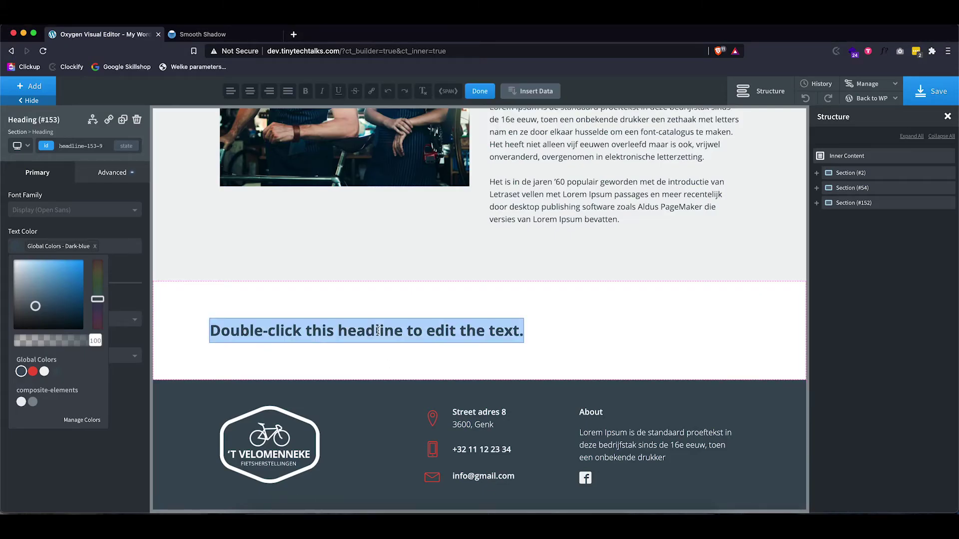
{"action": "key", "text": "super+v"}
{"action": "left_click", "coordinate": [391, 334]}
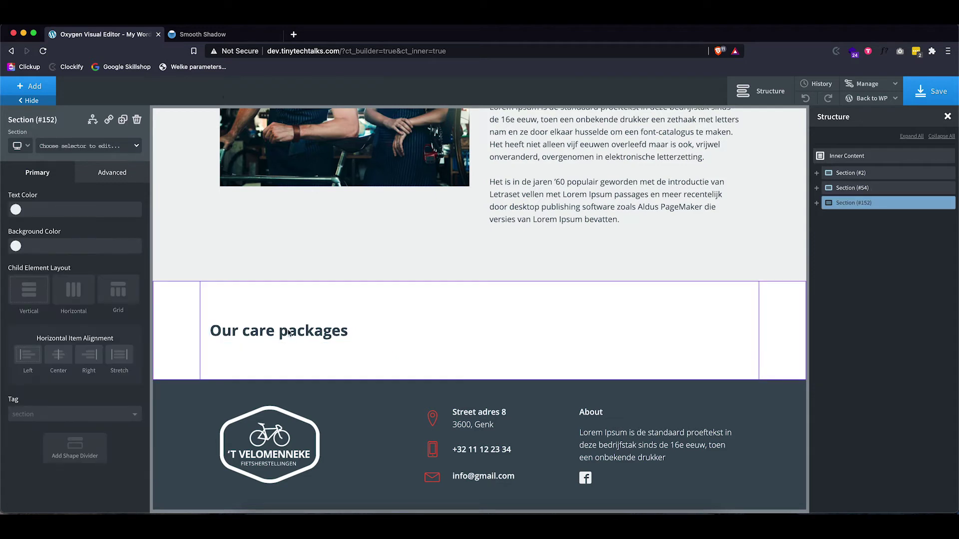
Center the "Our care packages" heading by setting its left and right margins to auto.
{"action": "left_click", "coordinate": [314, 339]}
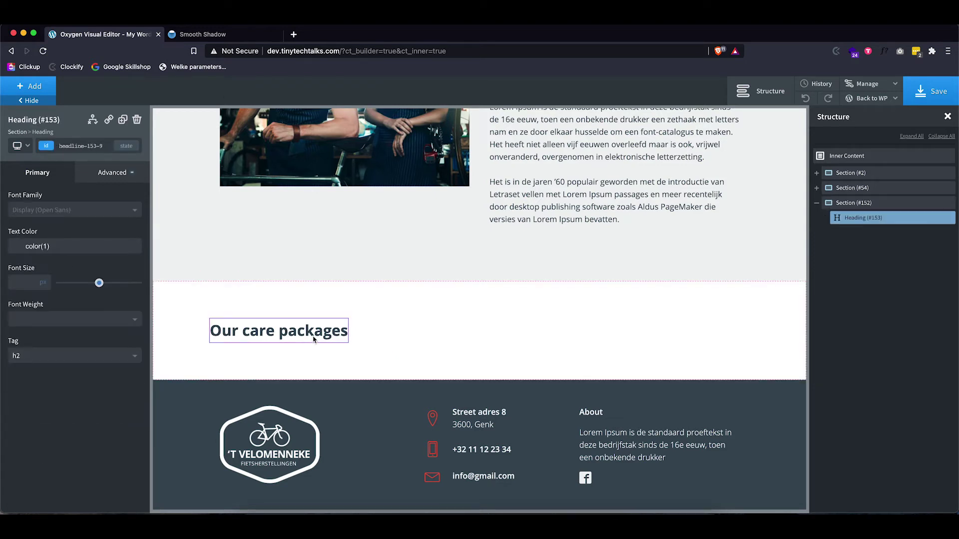
{"action": "left_click", "coordinate": [111, 173]}
{"action": "left_click", "coordinate": [70, 227]}
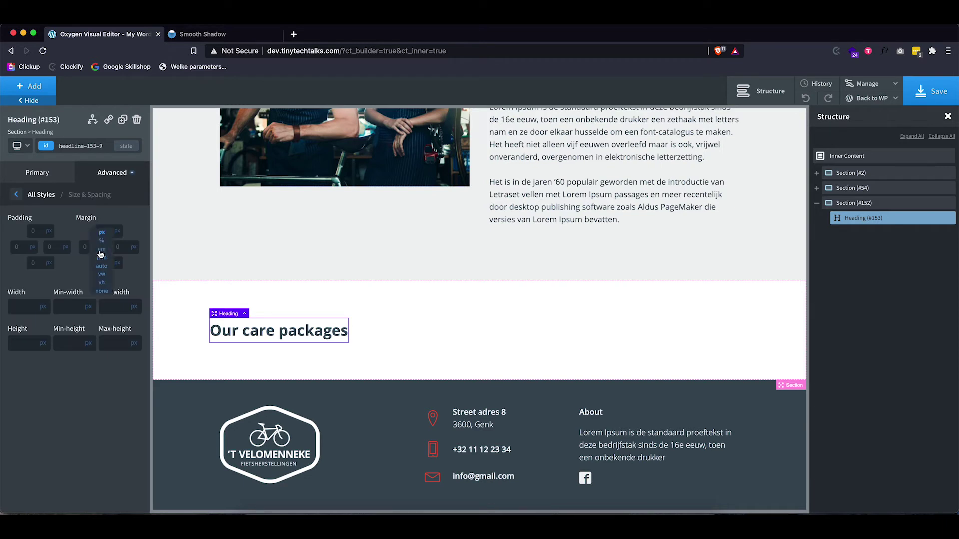
{"action": "left_click", "coordinate": [104, 269]}
{"action": "left_click", "coordinate": [134, 248]}
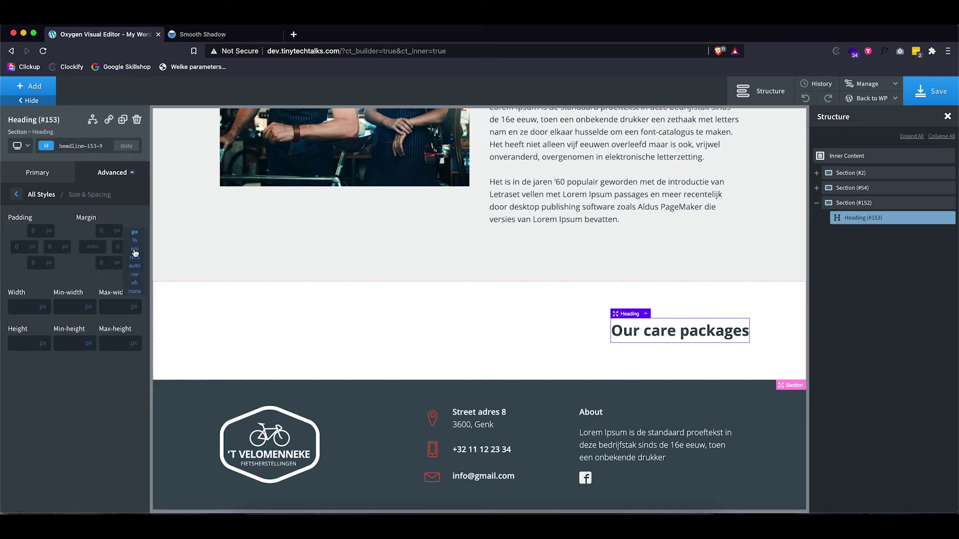
{"action": "left_click", "coordinate": [136, 270]}
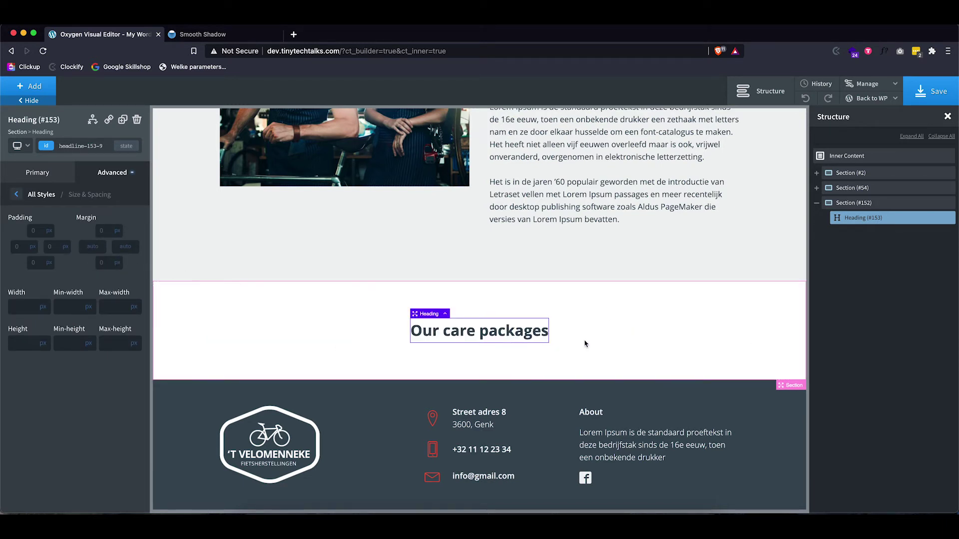
Add a Columns element with the 33 33 33 layout below the "Our care packages" heading.
{"action": "left_click", "coordinate": [329, 336]}
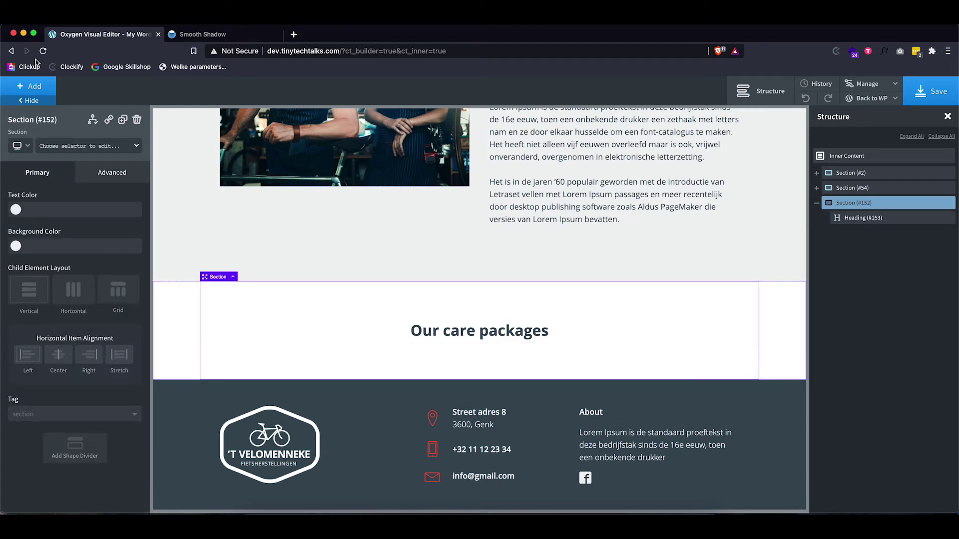
{"action": "left_click", "coordinate": [30, 90]}
{"action": "left_click", "coordinate": [46, 210]}
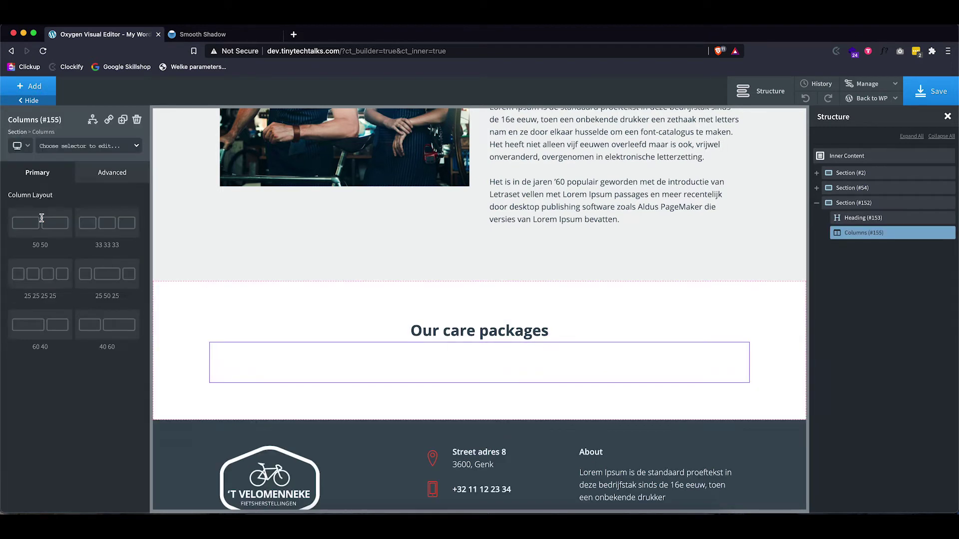
{"action": "left_click", "coordinate": [96, 225]}
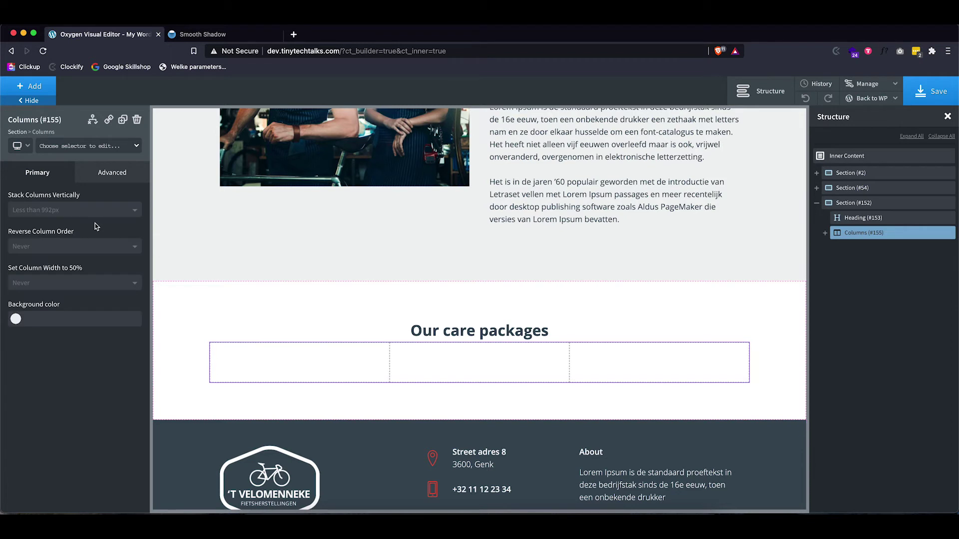
Add a Button below the columns in the care packages section and set its button color to the global red.
{"action": "left_click", "coordinate": [386, 391]}
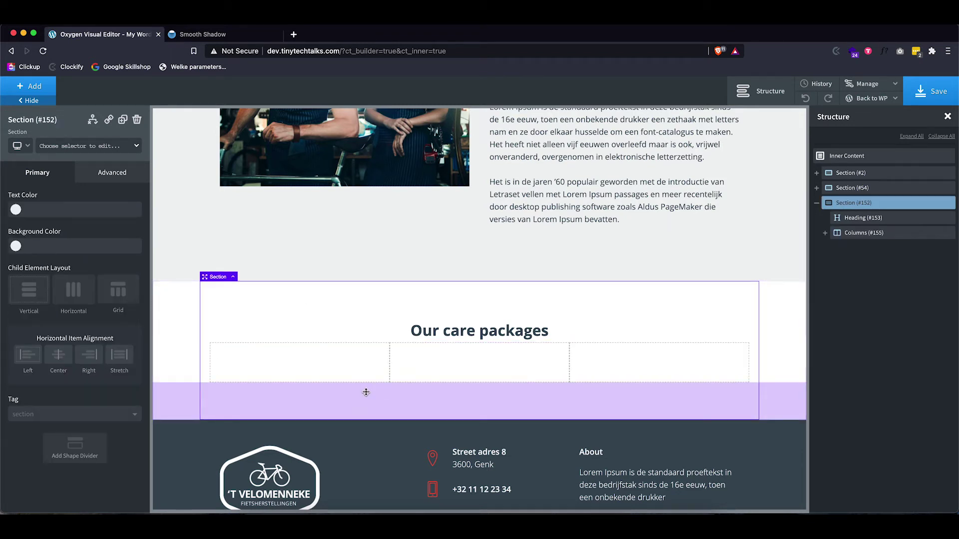
{"action": "left_click", "coordinate": [43, 90]}
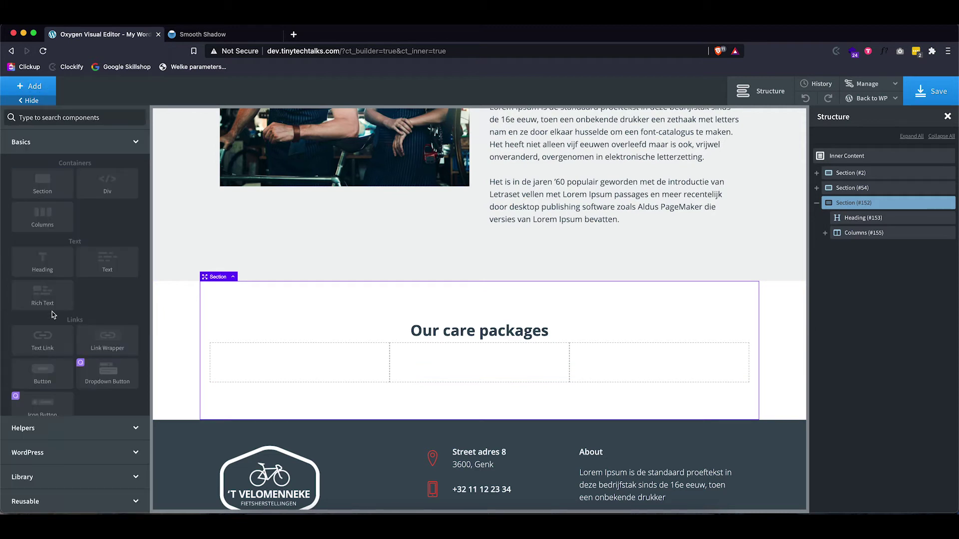
{"action": "left_click", "coordinate": [45, 376]}
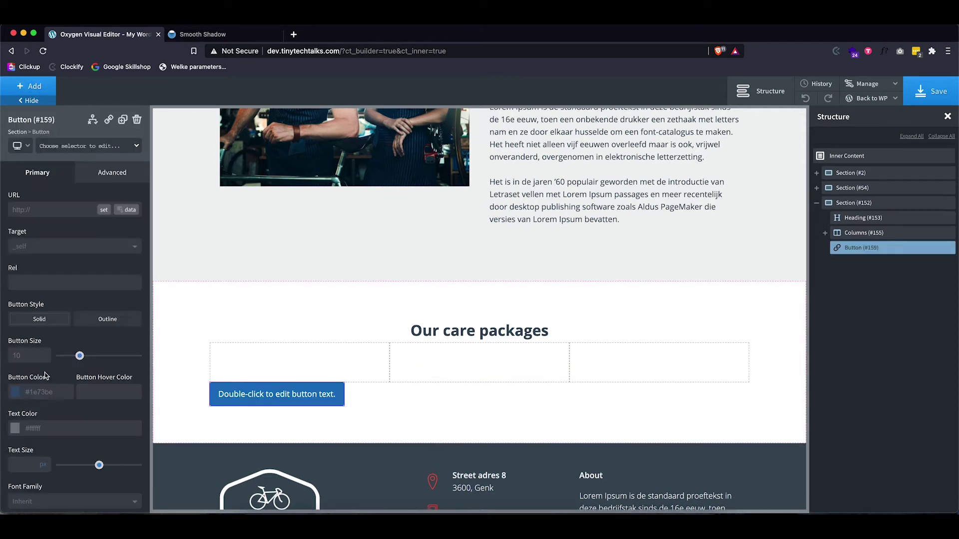
{"action": "left_click", "coordinate": [16, 393]}
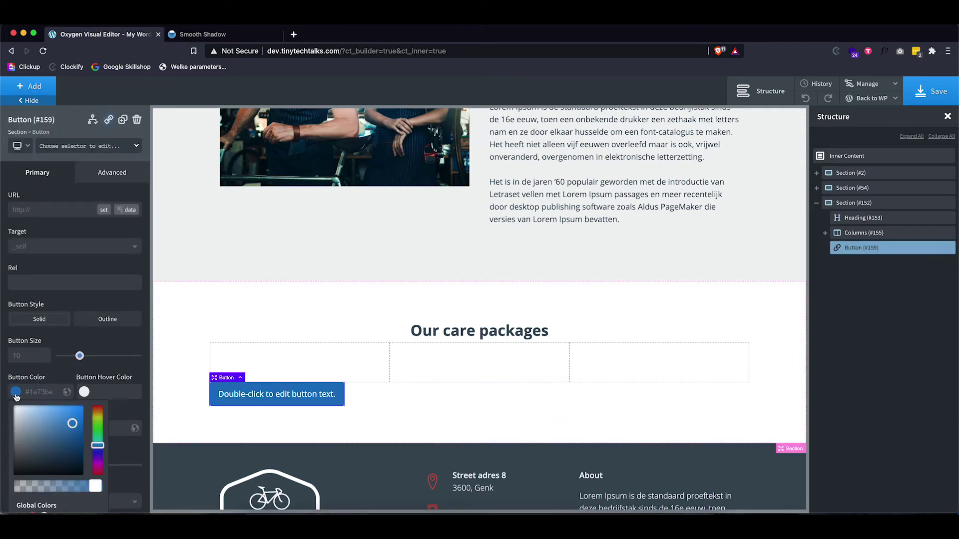
{"action": "scroll", "coordinate": [30, 480], "scroll_direction": "down", "scroll_amount": 1}
{"action": "left_click", "coordinate": [33, 488]}
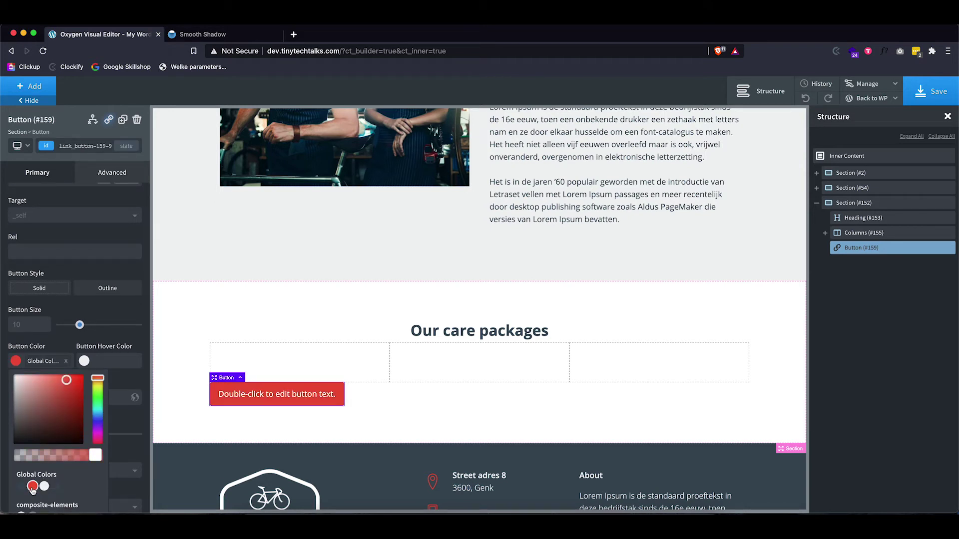
{"action": "left_click", "coordinate": [125, 419]}
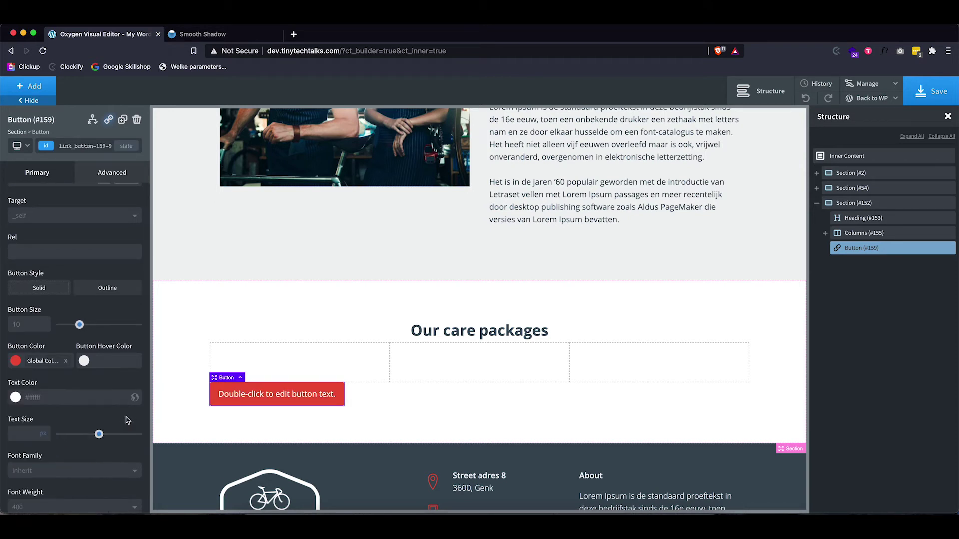
Set the font weight of the care packages button to 600.
{"action": "scroll", "coordinate": [30, 449], "scroll_direction": "down", "scroll_amount": 3}
{"action": "left_click", "coordinate": [25, 444]}
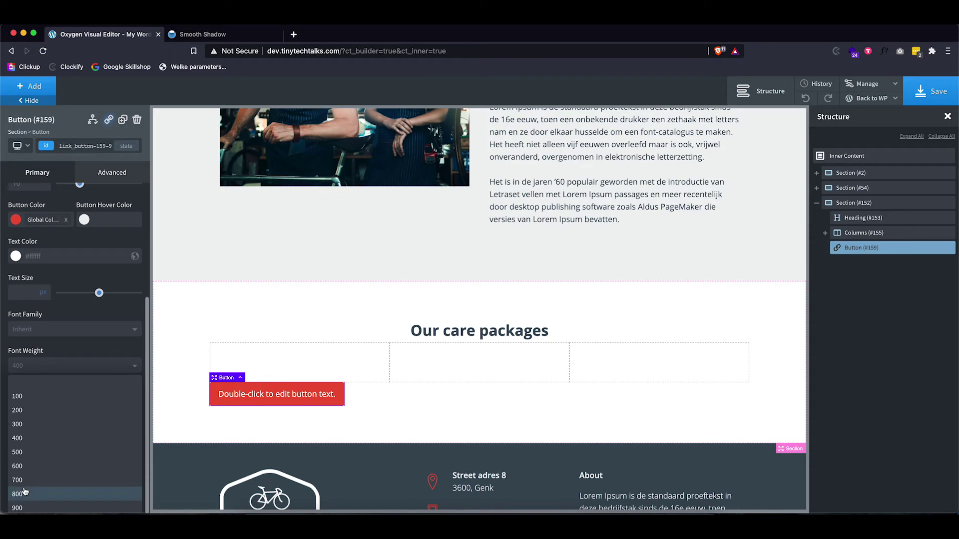
{"action": "scroll", "coordinate": [24, 490], "scroll_direction": "down", "scroll_amount": 3}
{"action": "left_click", "coordinate": [23, 465]}
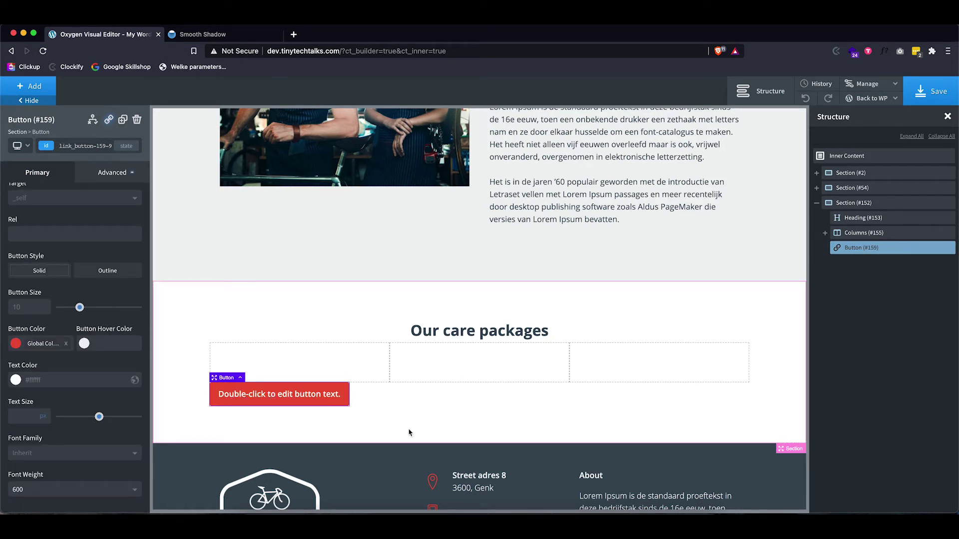
Center the care packages button by setting its left and right margins to auto.
{"action": "left_click", "coordinate": [110, 173]}
{"action": "left_click", "coordinate": [76, 229]}
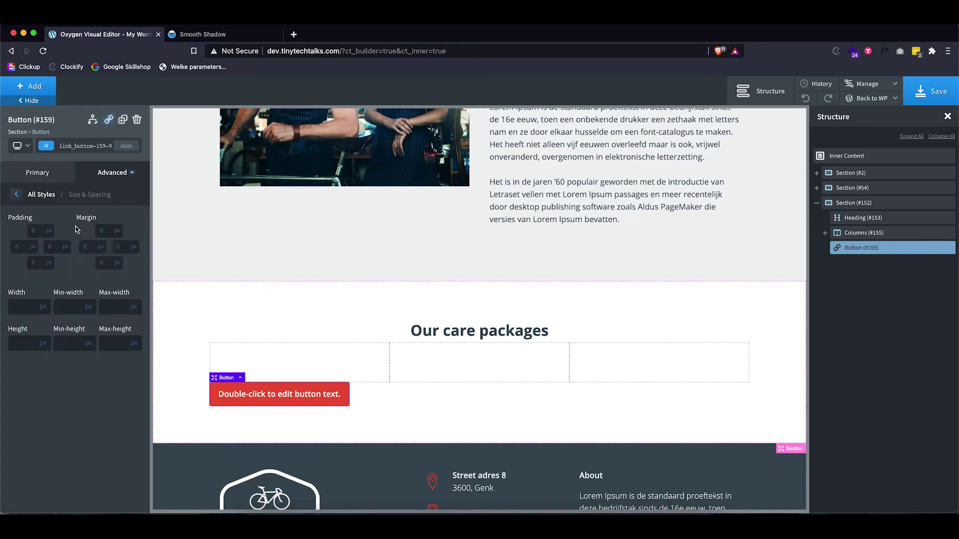
{"action": "left_click", "coordinate": [101, 245]}
{"action": "type", "text": "auto"}
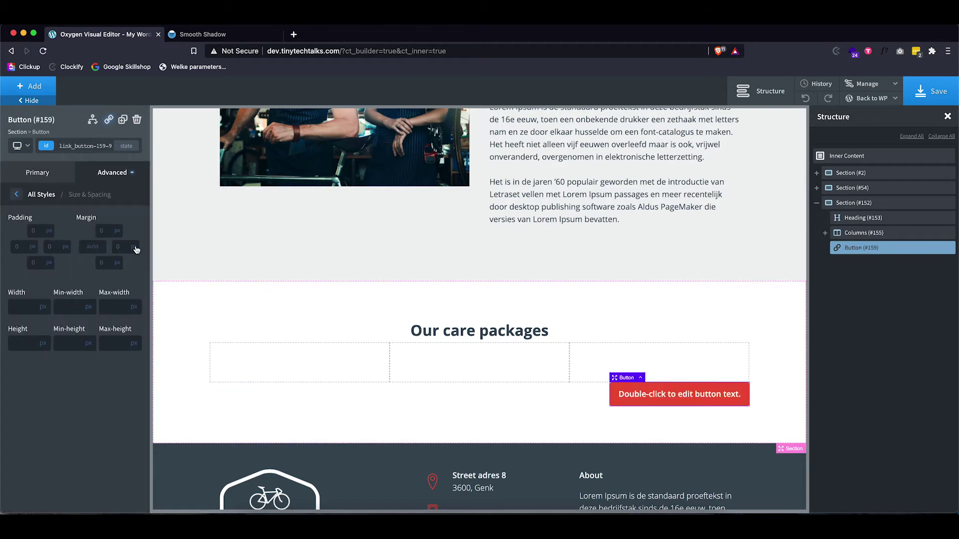
{"action": "left_click", "coordinate": [120, 247]}
{"action": "type", "text": "auto"}
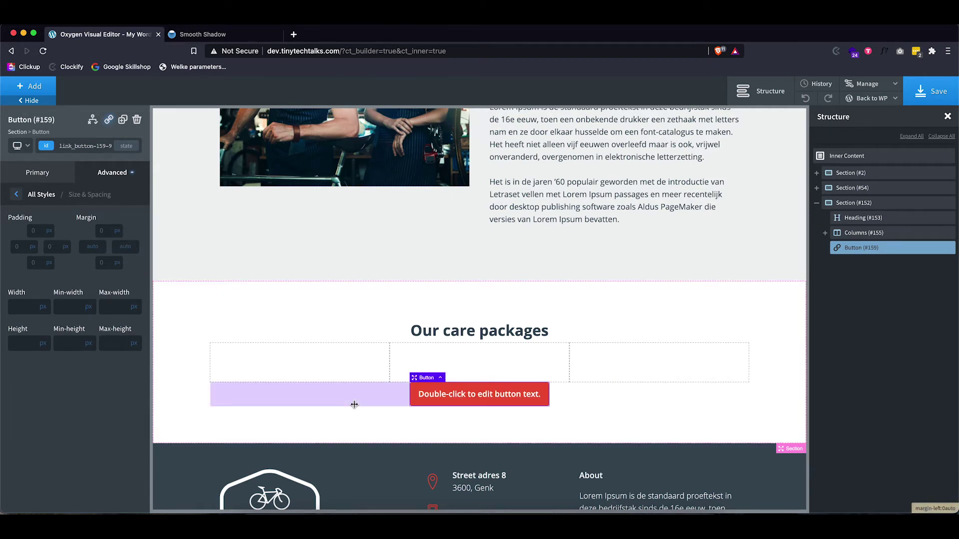
{"action": "left_click", "coordinate": [461, 424]}
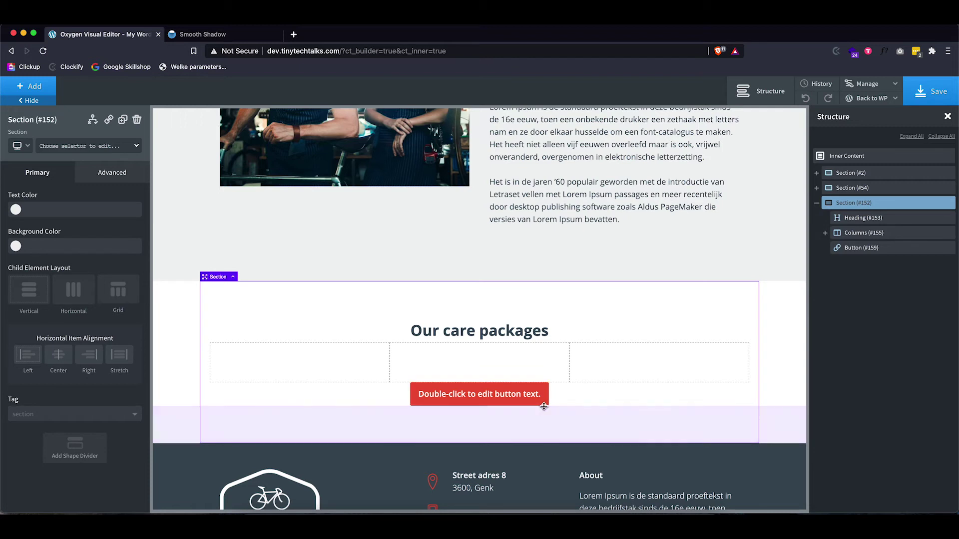
Give the care packages button square corners by setting its border radius to 0.
{"action": "left_click", "coordinate": [481, 393]}
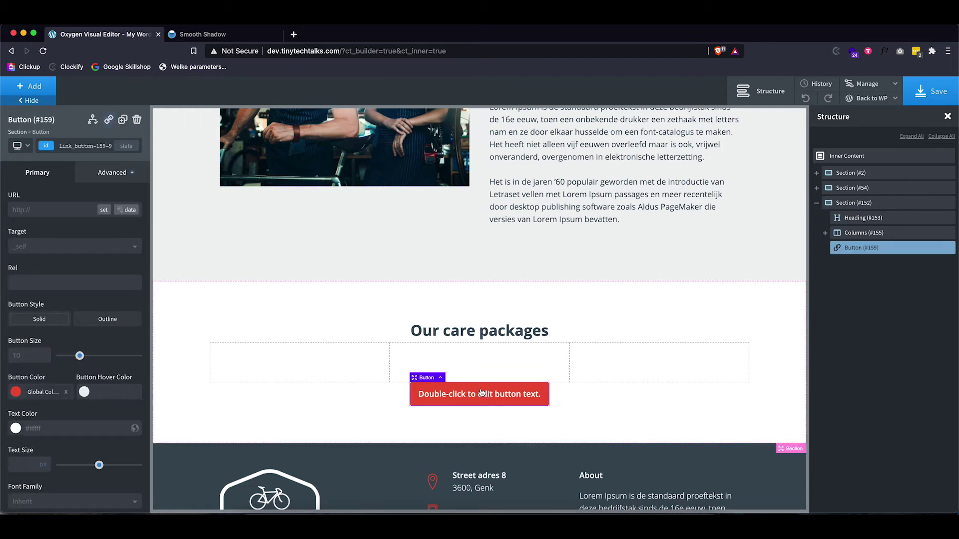
{"action": "left_click", "coordinate": [111, 175]}
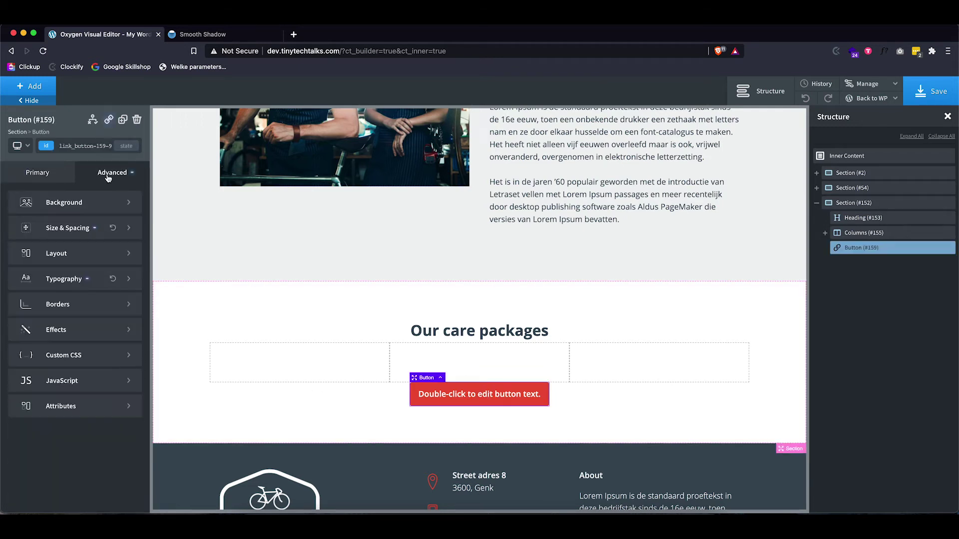
{"action": "left_click", "coordinate": [58, 305]}
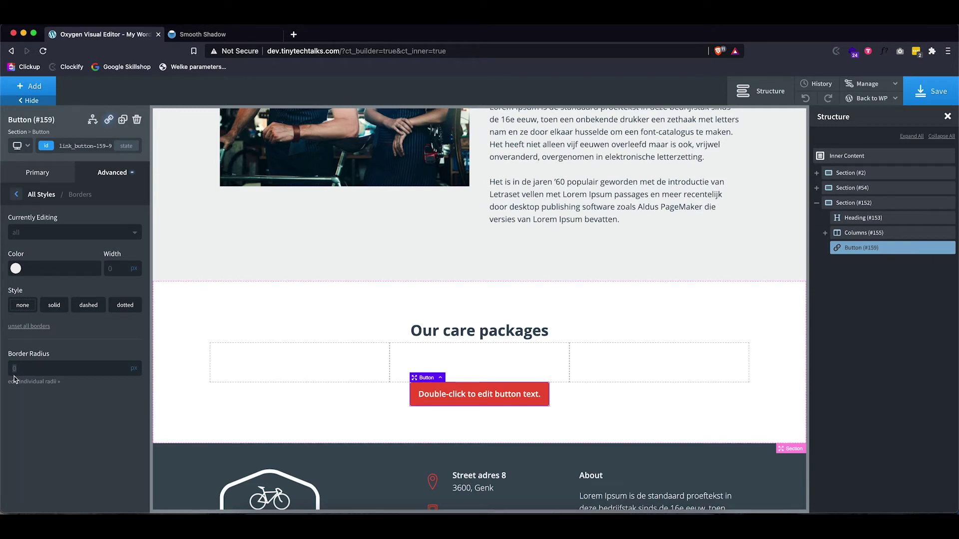
{"action": "type", "text": "0"}
{"action": "double_click", "coordinate": [16, 368]}
{"action": "type", "text": "0"}
{"action": "left_click", "coordinate": [438, 422]}
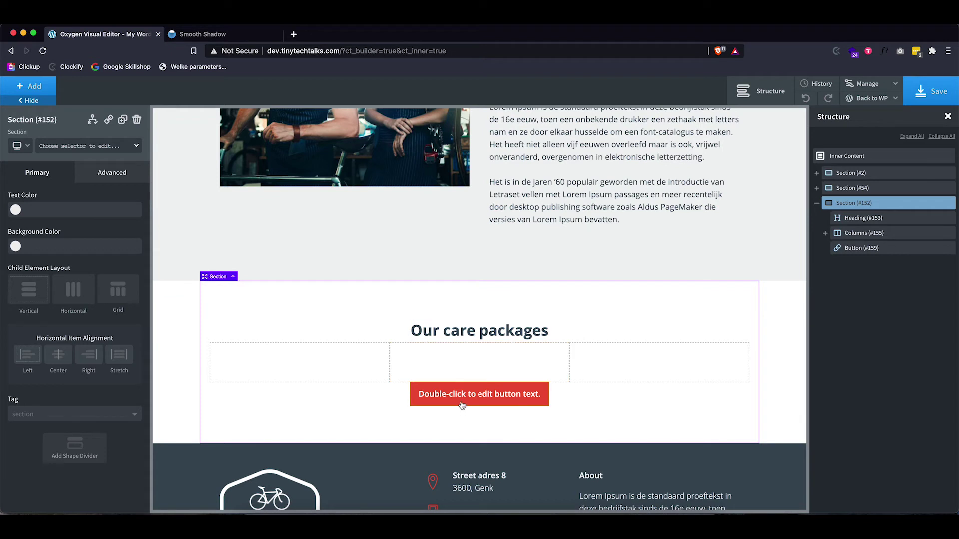
Add a new class named mb-large to the "Our care packages" heading.
{"action": "left_click", "coordinate": [448, 335]}
{"action": "left_click", "coordinate": [55, 145]}
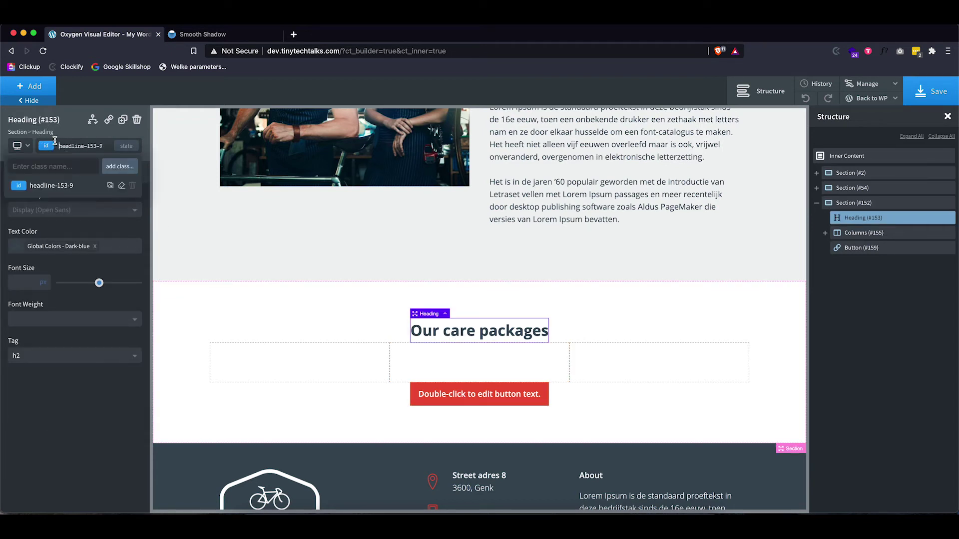
{"action": "type", "text": "m"}
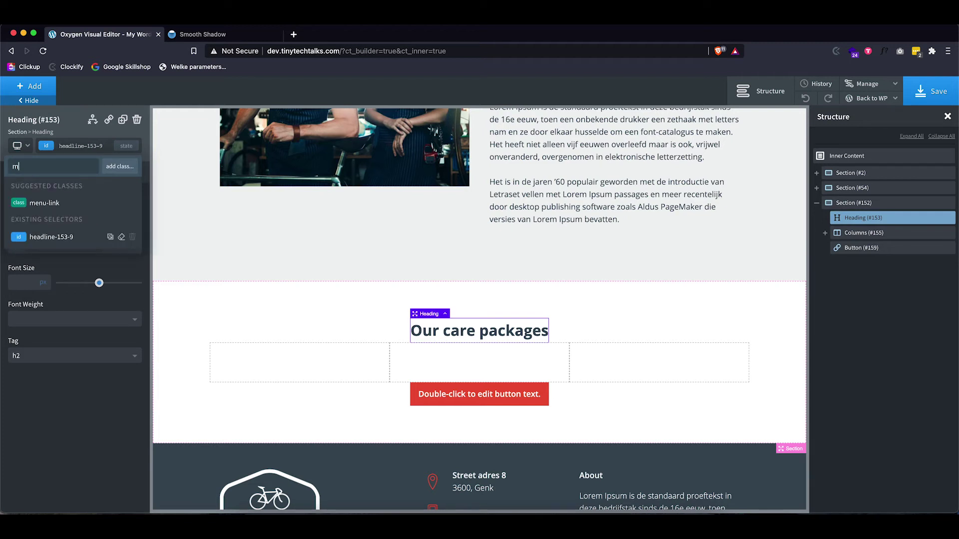
{"action": "type", "text": "b-large"}
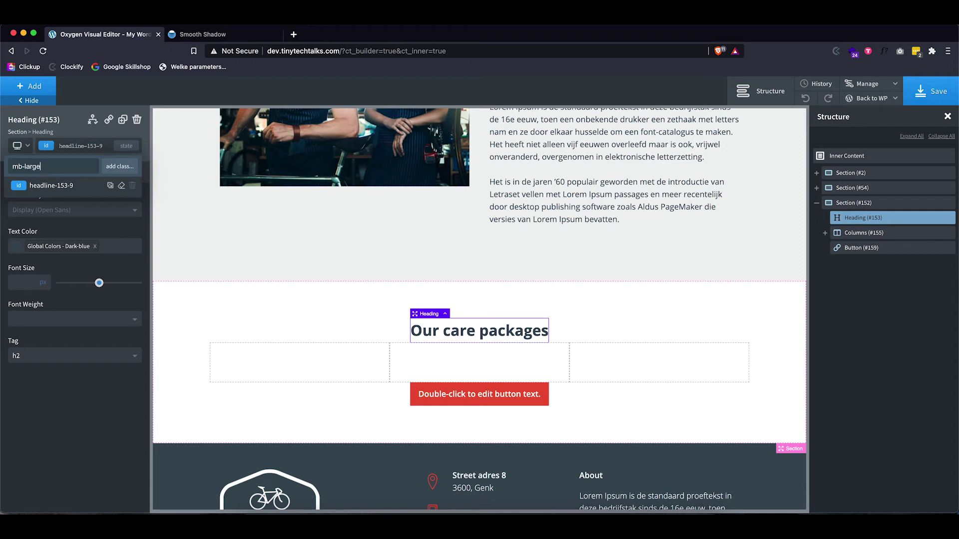
{"action": "left_click", "coordinate": [113, 167]}
Set the bottom margin of the mb-large class to 48 px.
{"action": "left_click", "coordinate": [100, 174]}
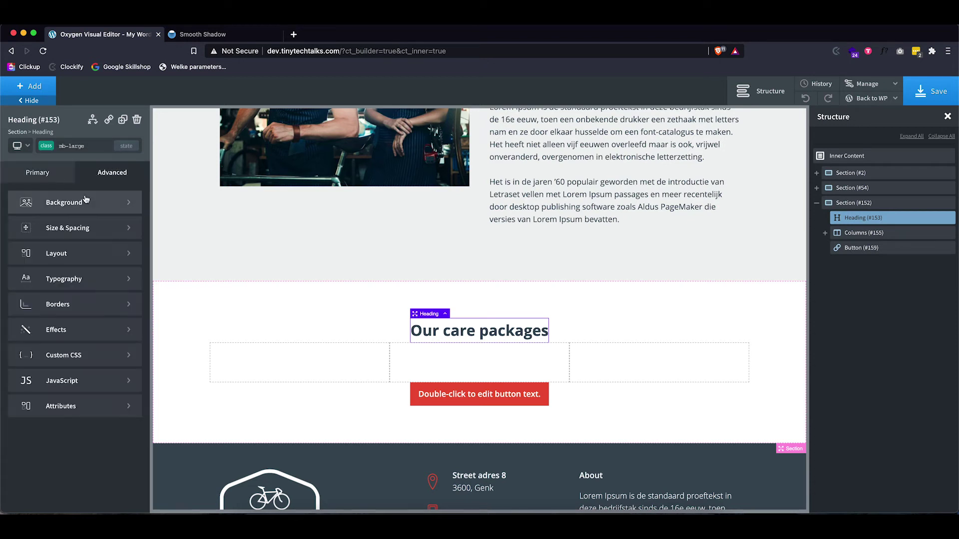
{"action": "left_click", "coordinate": [87, 227]}
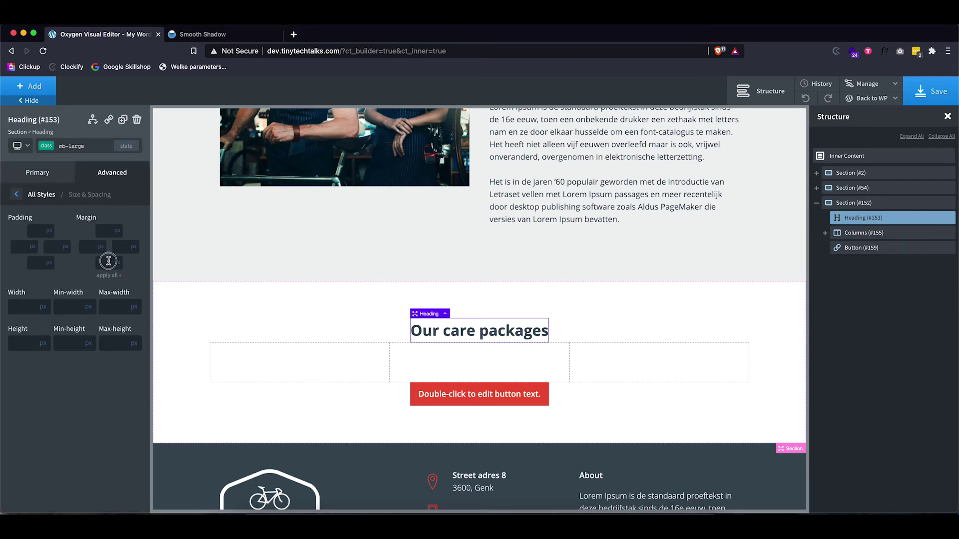
{"action": "type", "text": "4"}
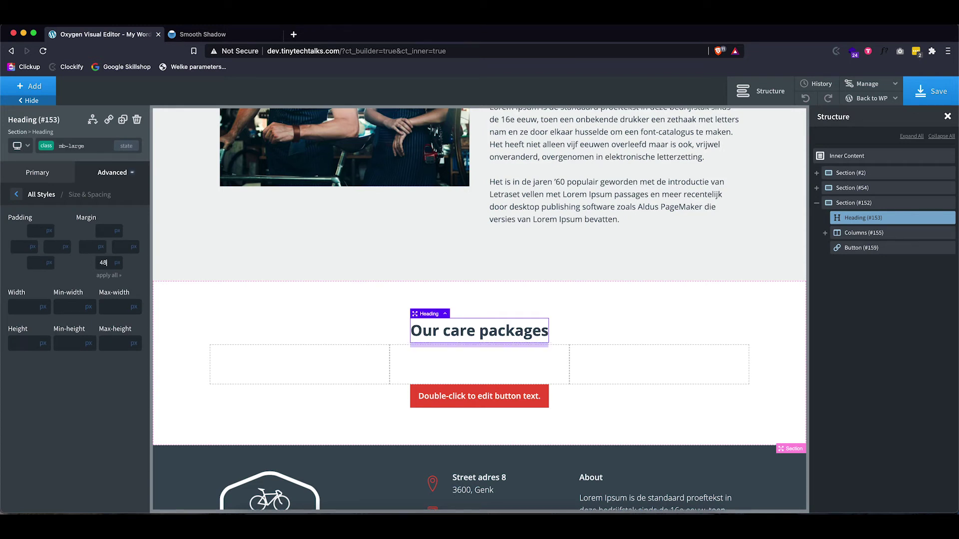
{"action": "type", "text": "8"}
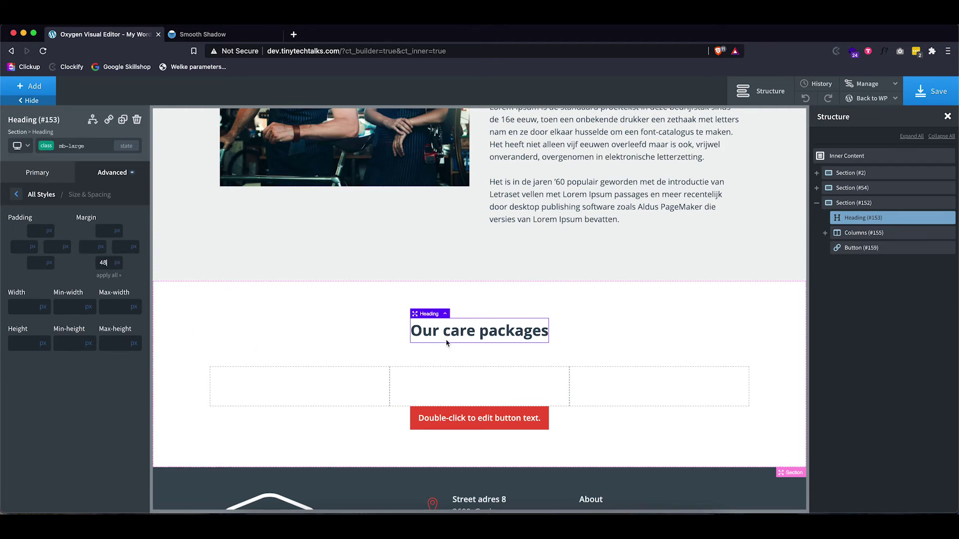
{"action": "left_click", "coordinate": [457, 422]}
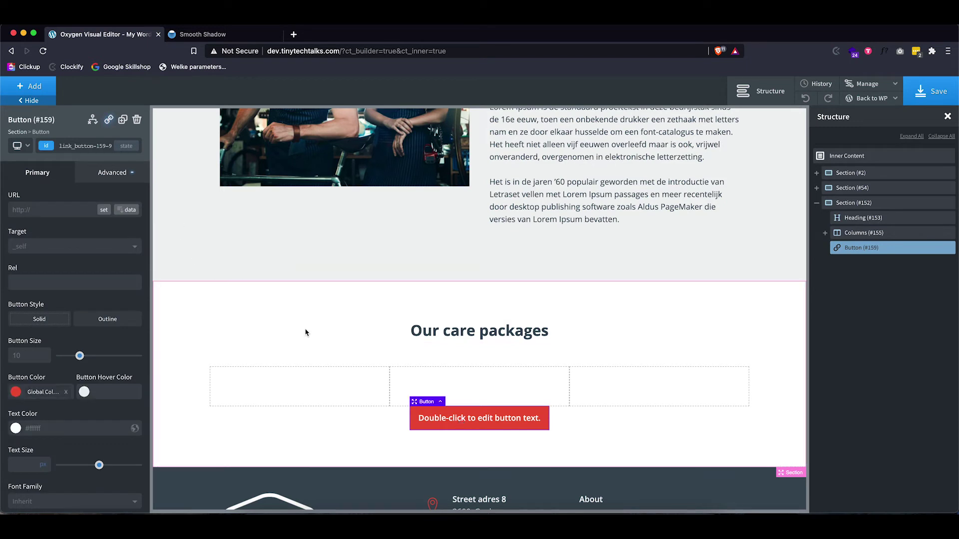
Apply the existing mb-large class to the Columns element below the "Our care packages" heading.
{"action": "left_click", "coordinate": [300, 377]}
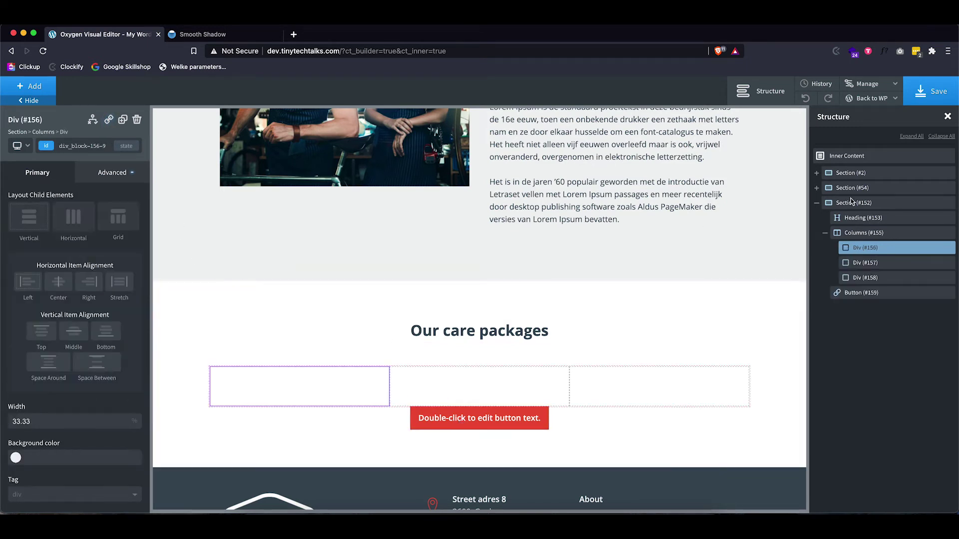
{"action": "left_click", "coordinate": [855, 233]}
{"action": "left_click", "coordinate": [68, 147]}
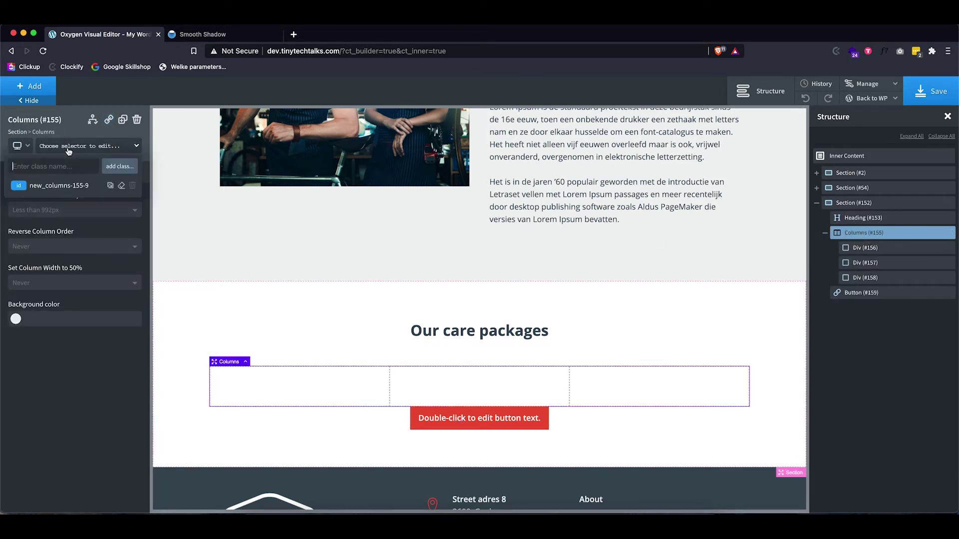
{"action": "type", "text": "mb"}
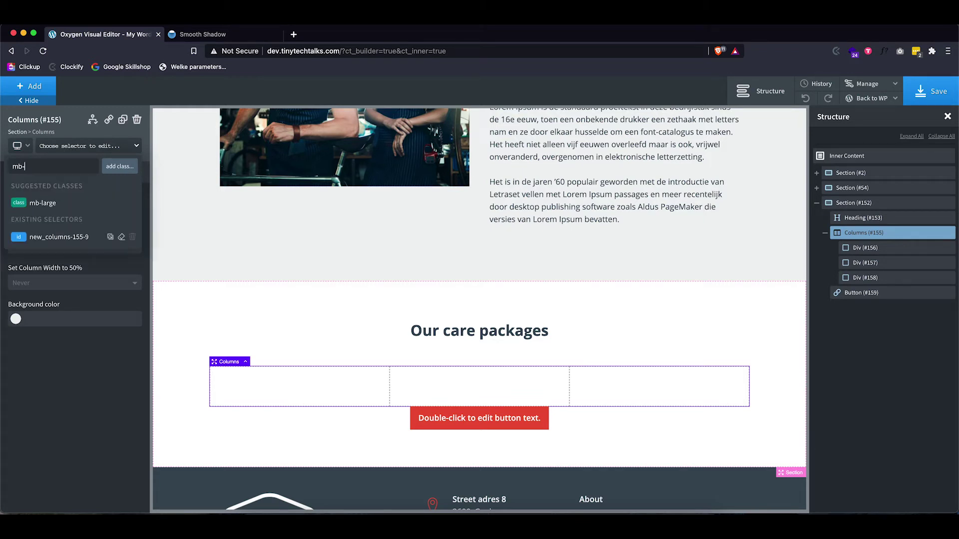
{"action": "type", "text": "-la"}
{"action": "left_click", "coordinate": [50, 202]}
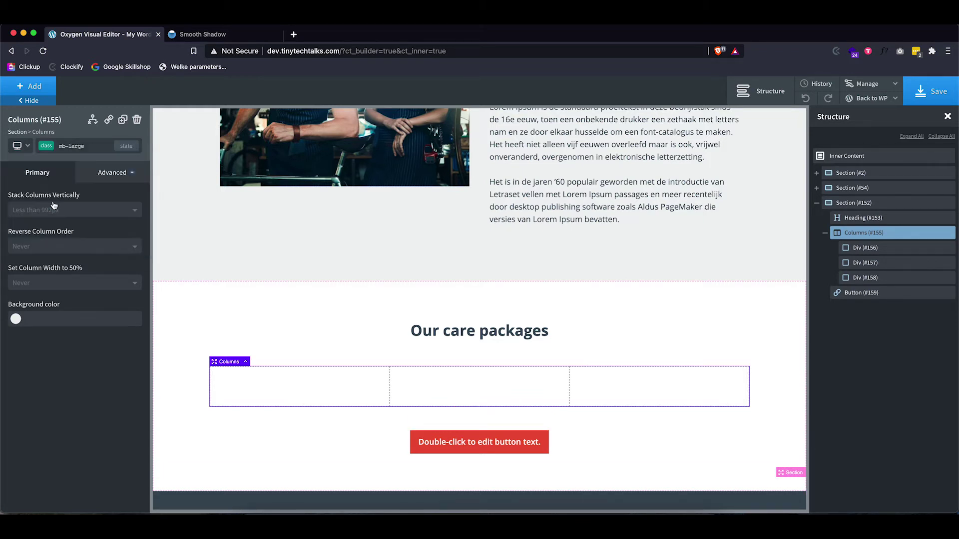
{"action": "left_click", "coordinate": [353, 462]}
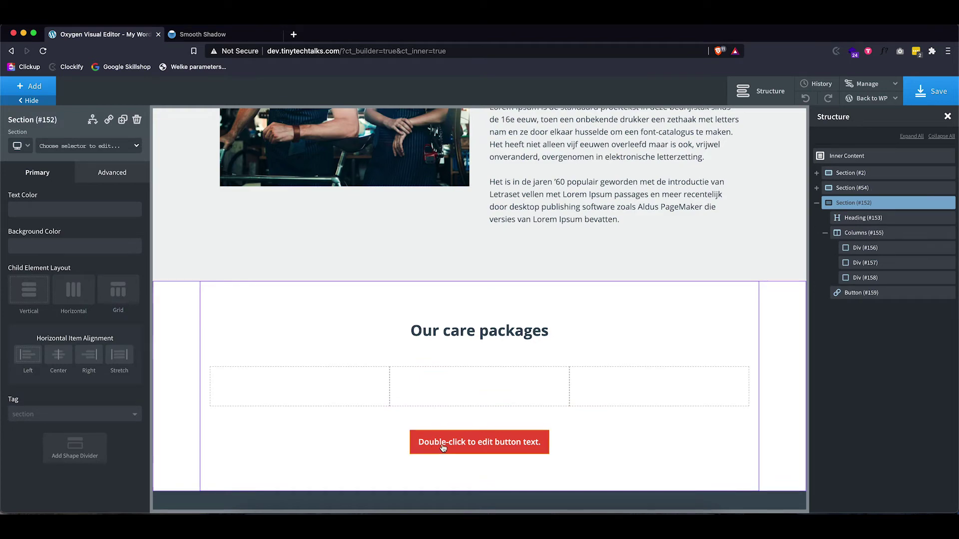
Copy "Make an appointment" from the Adobe XD design and replace the button's placeholder text in Oxygen with it.
{"action": "left_click", "coordinate": [606, 500]}
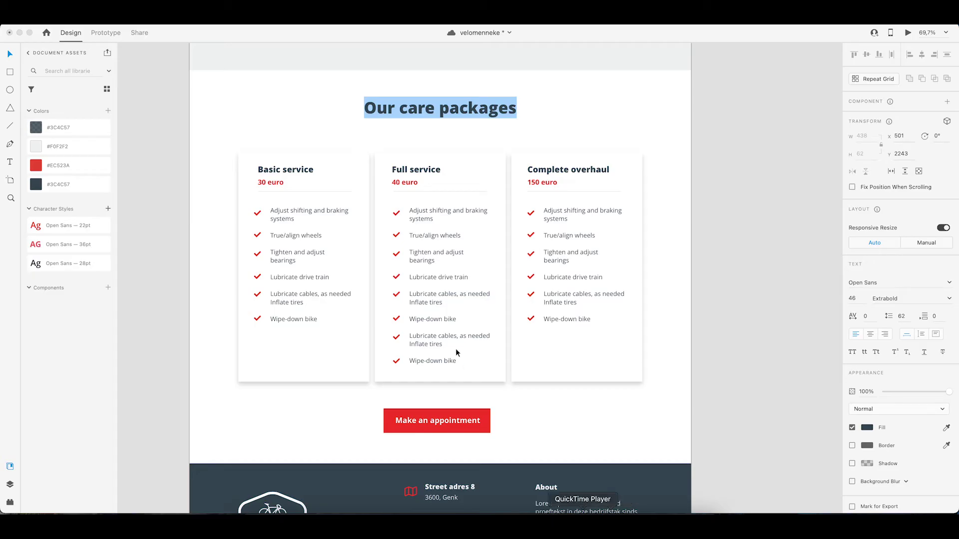
{"action": "double_click", "coordinate": [422, 421]}
{"action": "key", "text": "super+c"}
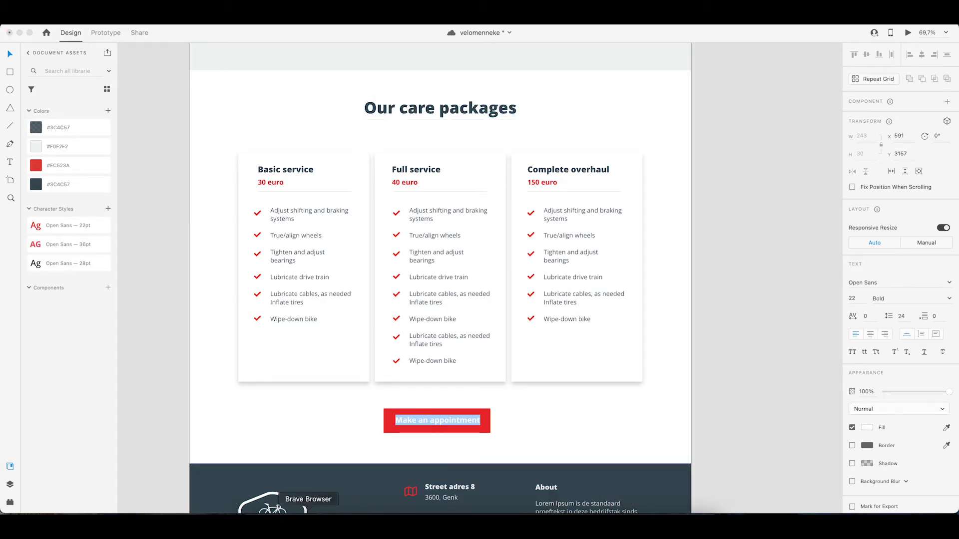
{"action": "key", "text": "super+Tab"}
{"action": "double_click", "coordinate": [461, 442]}
{"action": "key", "text": "super+v"}
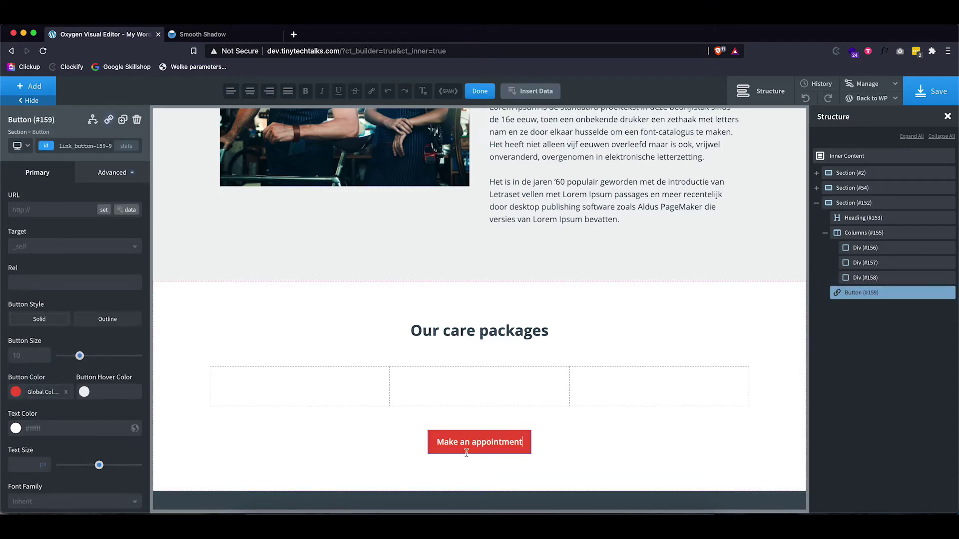
{"action": "left_click", "coordinate": [473, 472]}
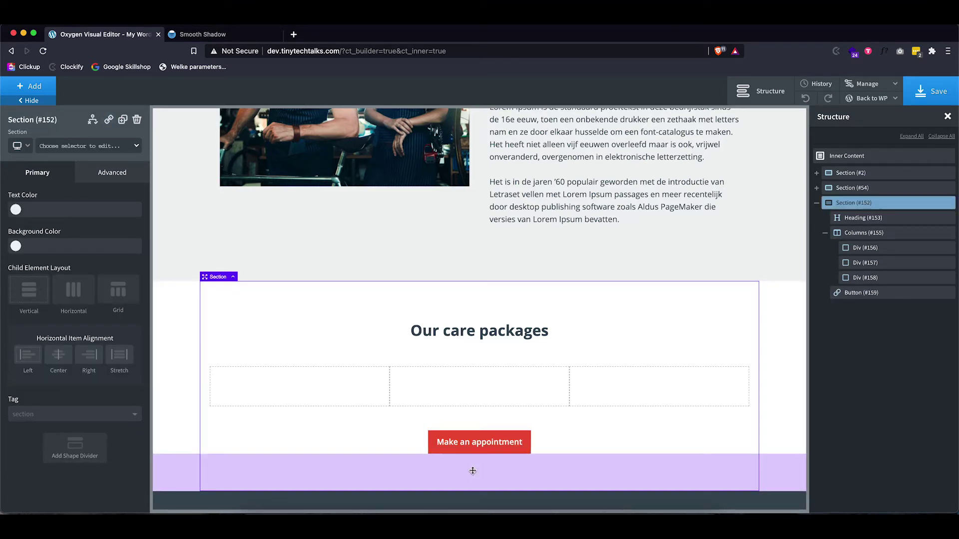
Add a Div inside the first care packages column and set its width to 100%.
{"action": "left_click", "coordinate": [367, 398]}
{"action": "scroll", "coordinate": [320, 335], "scroll_direction": "down", "scroll_amount": 3}
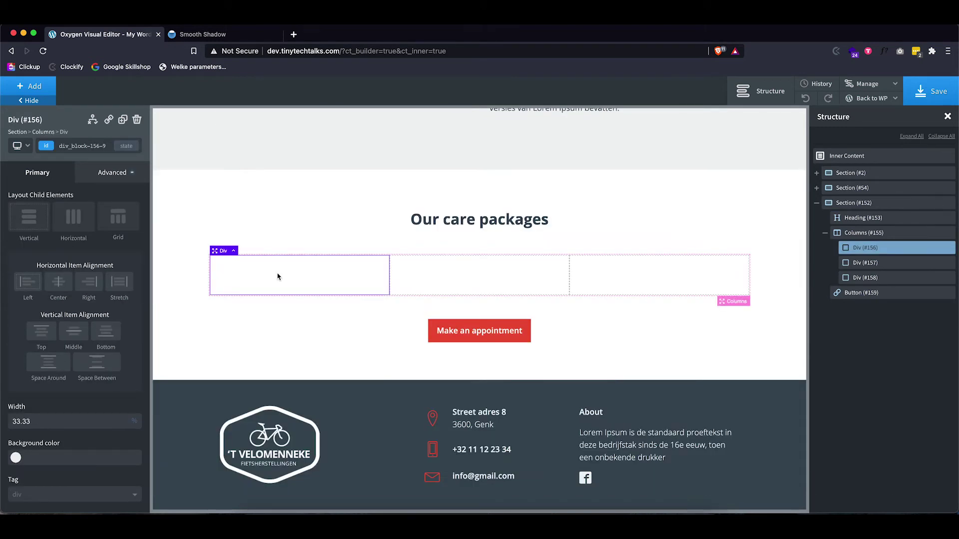
{"action": "left_click", "coordinate": [42, 89]}
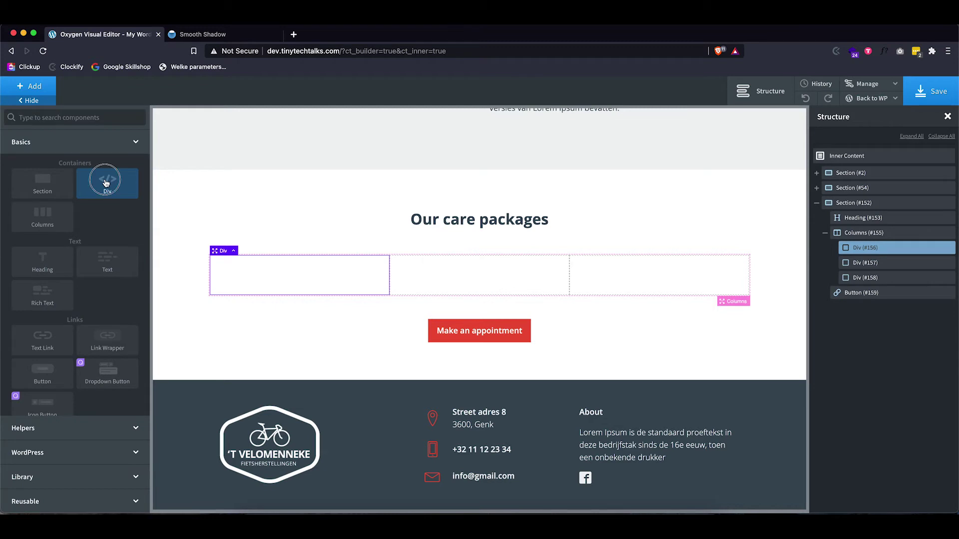
{"action": "left_click", "coordinate": [104, 181]}
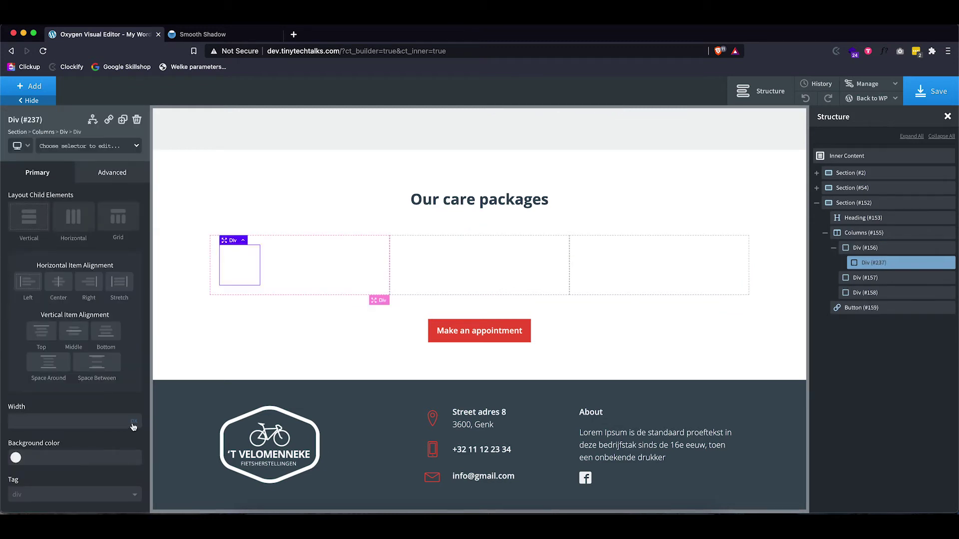
{"action": "left_click", "coordinate": [107, 421]}
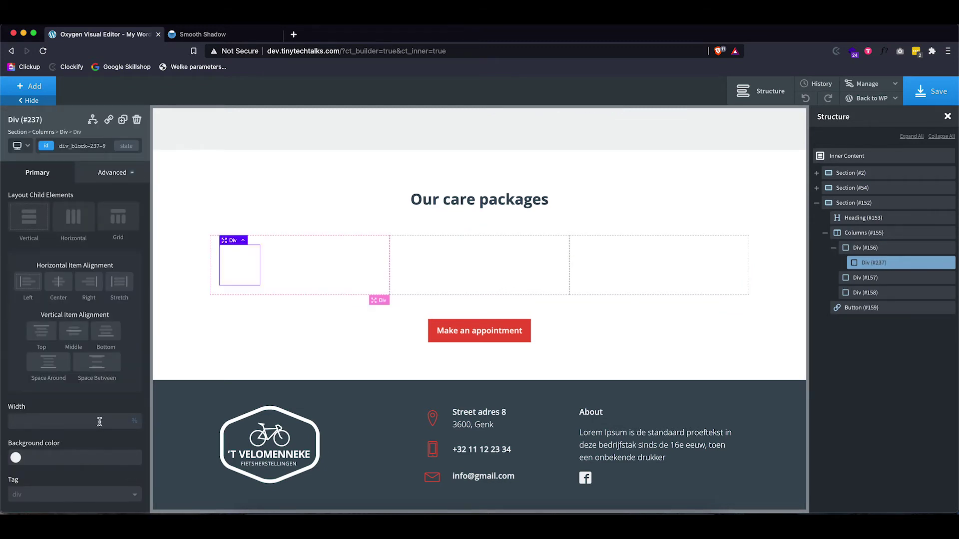
{"action": "type", "text": "100"}
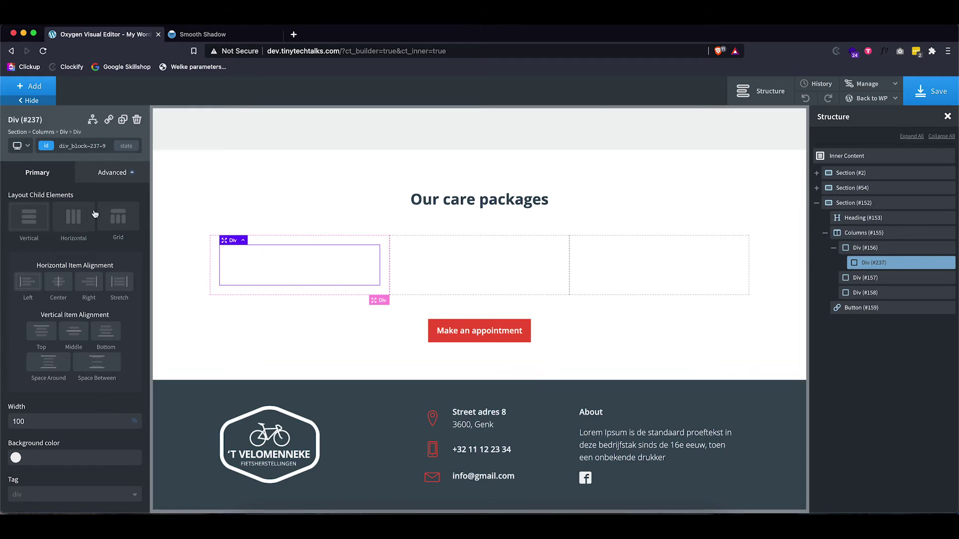
Set the padding of the new div in the first column to 24 px on all sides.
{"action": "left_click", "coordinate": [107, 175]}
{"action": "left_click", "coordinate": [83, 223]}
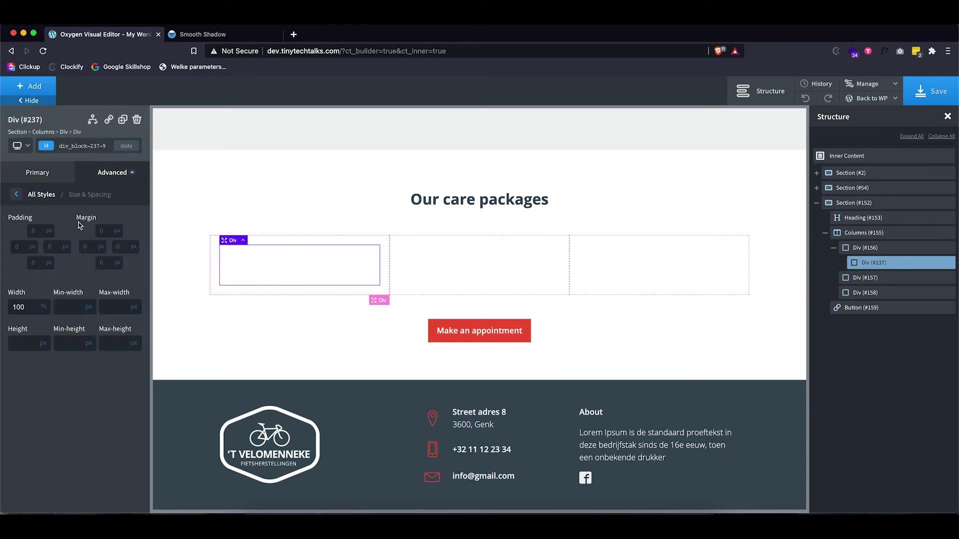
{"action": "left_click", "coordinate": [15, 248]}
{"action": "type", "text": "24"}
{"action": "left_click", "coordinate": [40, 275]}
{"action": "left_click", "coordinate": [274, 306]}
{"action": "left_click", "coordinate": [279, 278]}
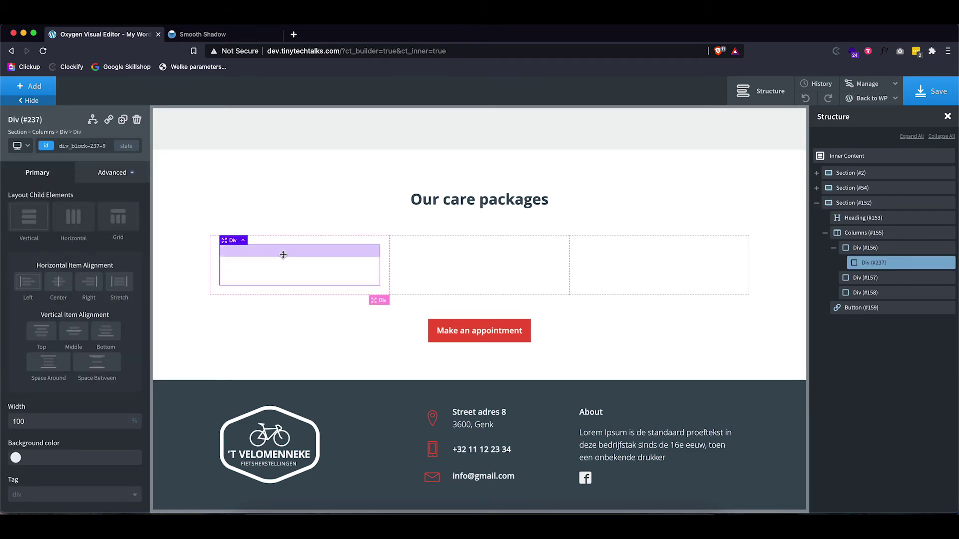
Switch to the Smooth Shadow page and copy the whole six-layer box-shadow CSS code.
{"action": "left_click", "coordinate": [199, 35]}
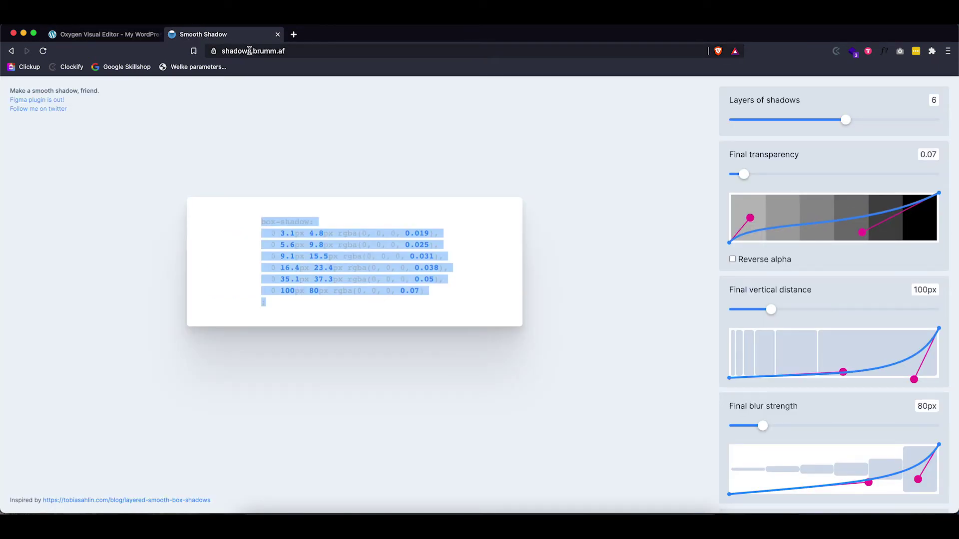
{"action": "left_click", "coordinate": [641, 224]}
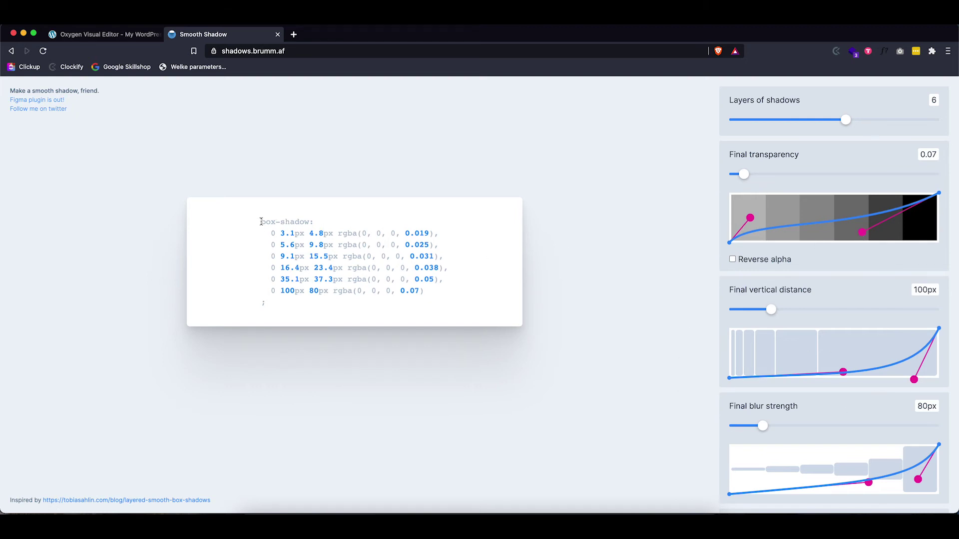
{"action": "left_click_drag", "start_coordinate": [260, 222], "coordinate": [277, 307]}
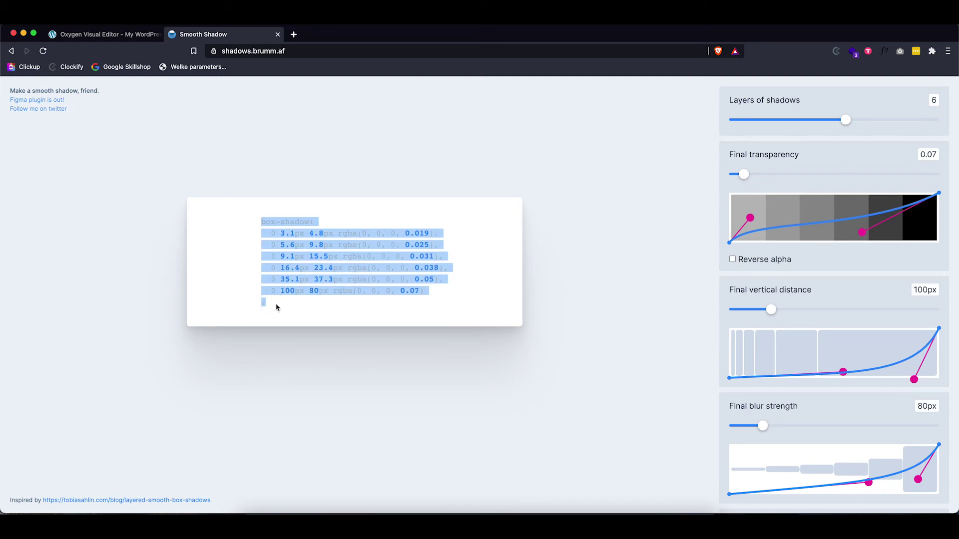
Return to Oxygen and add a new box-shadow class to the div in the first care packages column.
{"action": "left_click", "coordinate": [113, 35]}
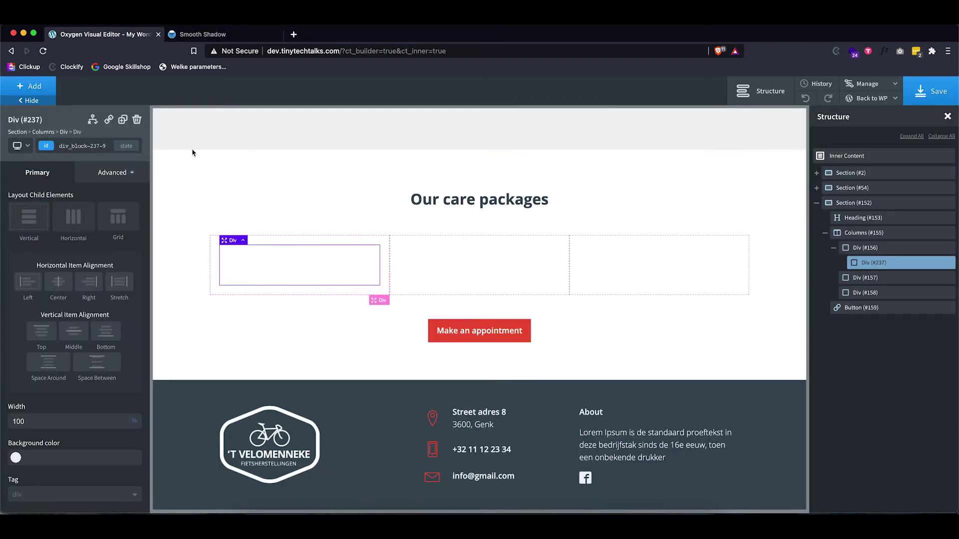
{"action": "left_click", "coordinate": [70, 144]}
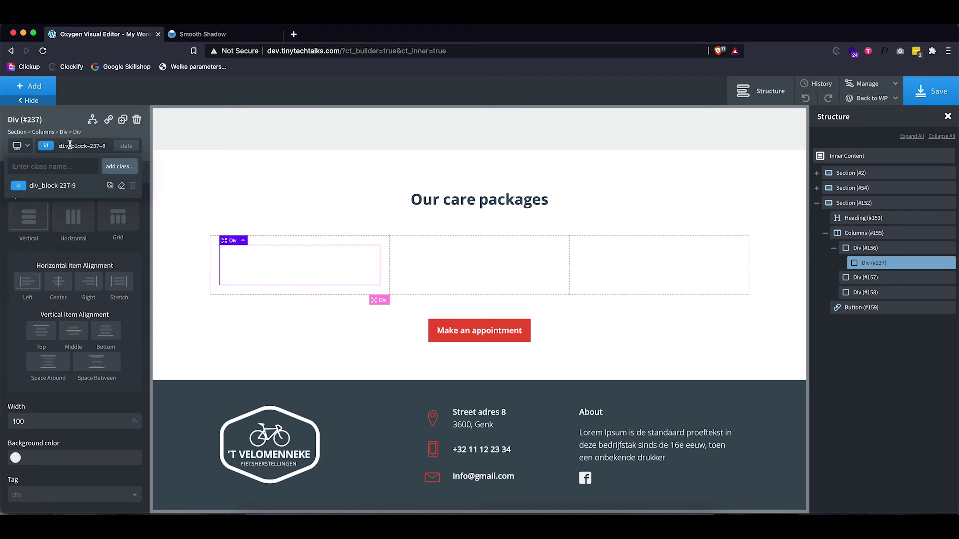
{"action": "type", "text": "box-shadow"}
{"action": "key", "text": "Return"}
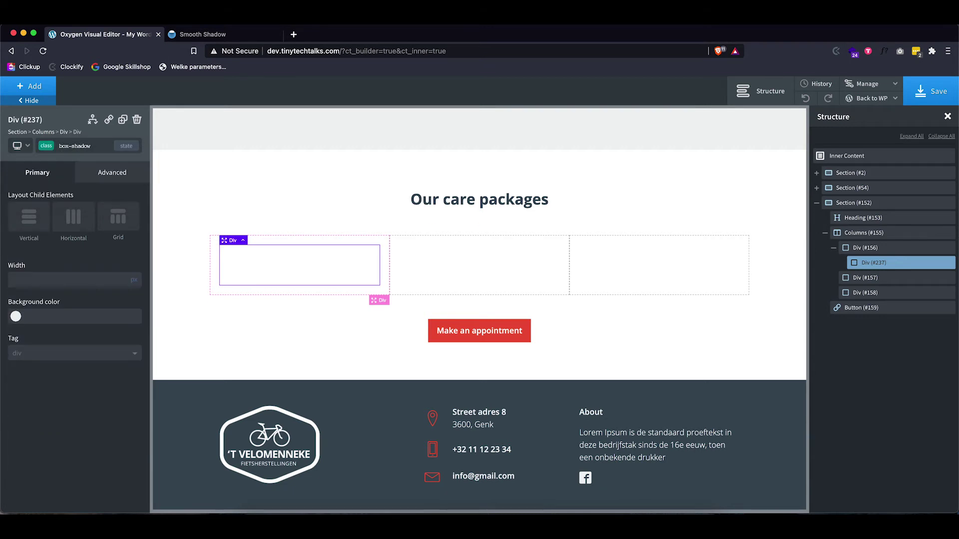
Paste the copied six-layer shadow code into the custom CSS of the box-shadow class and apply it.
{"action": "left_click", "coordinate": [101, 176]}
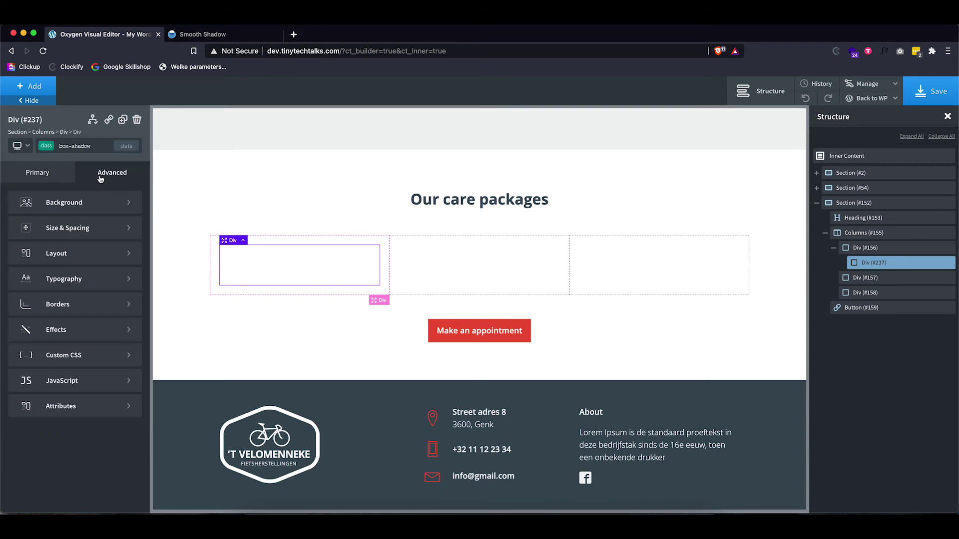
{"action": "left_click", "coordinate": [79, 362]}
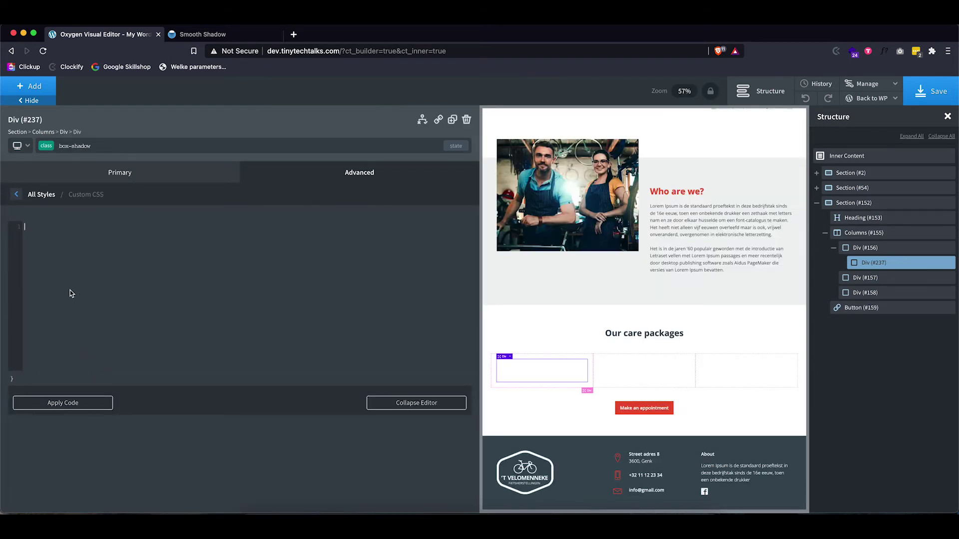
{"action": "type", "text": "box-shadow:   0 3.4px 4.8px rgba(0, 0, 0, 0.019),   0 5.6px 9.8px rgba(0, 0, 0, 0.025),   0 9.1px 15.5px rgba(0, 0, 0, 0.031),   0 16.4px 23.4px rgba(0, 0, 0, 0.036),   0 35.1px 37.3px rgba(0, 0, 0, 0.05),   0 100px 80px rgba(0, 0, 0, 0.07) ;"}
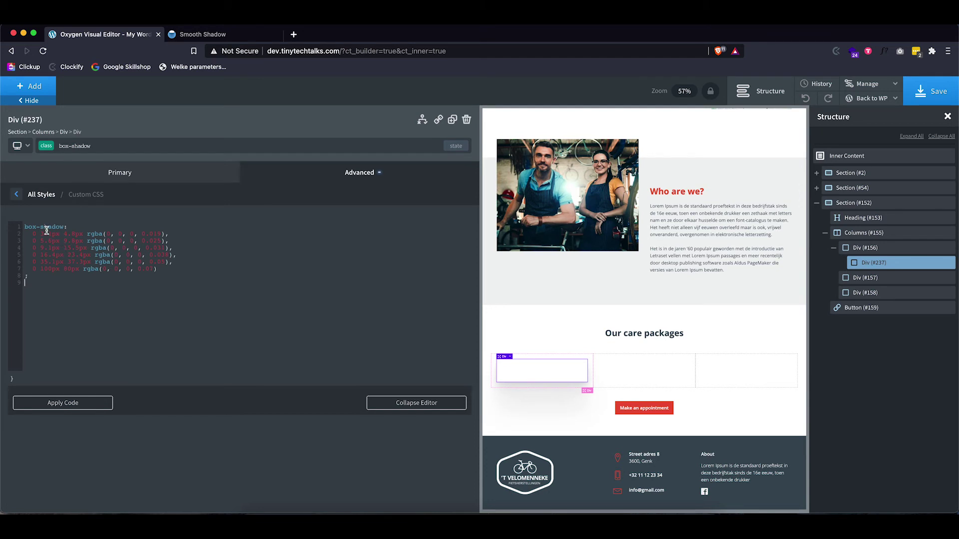
{"action": "left_click", "coordinate": [60, 402]}
{"action": "left_click", "coordinate": [563, 406]}
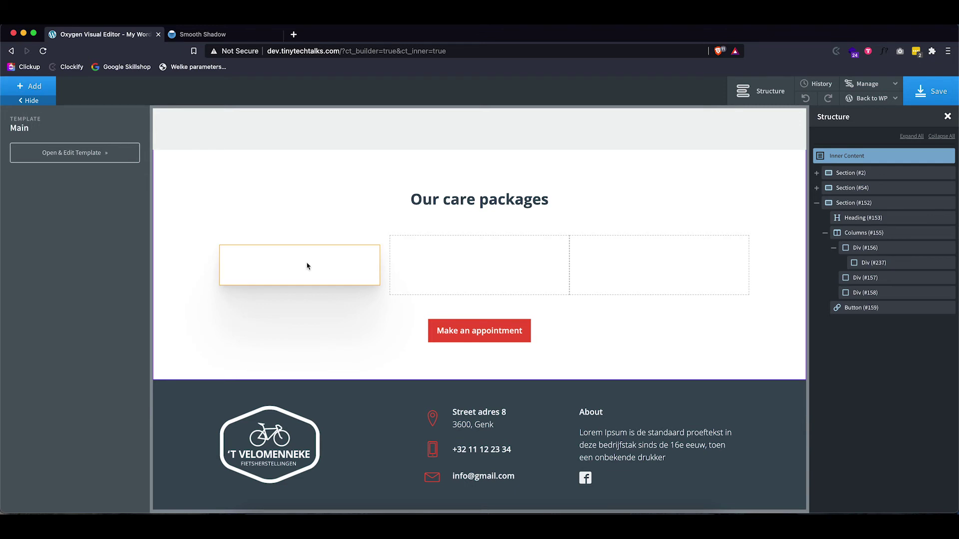
Add a Text element with the existing info-title class and move it into the shadowed div in the first column.
{"action": "left_click", "coordinate": [31, 86]}
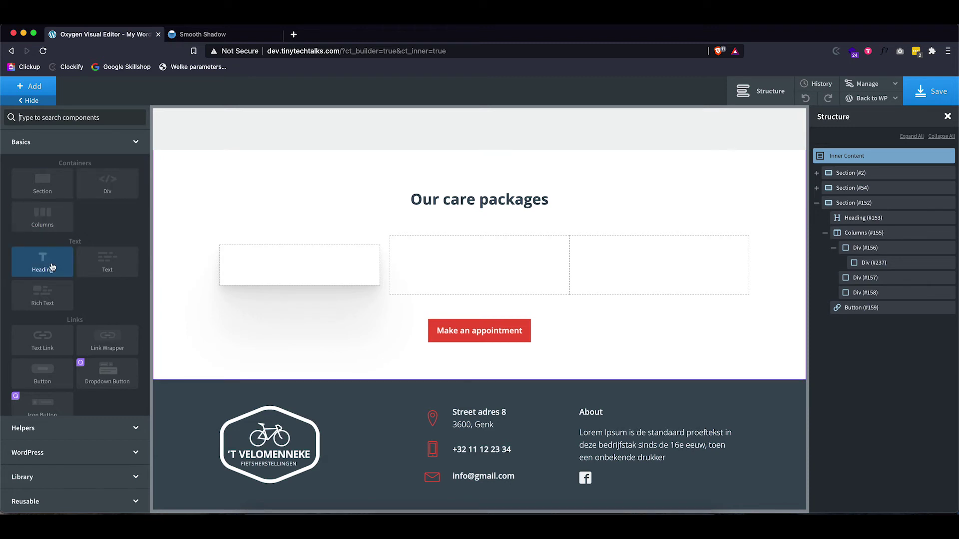
{"action": "left_click", "coordinate": [106, 266]}
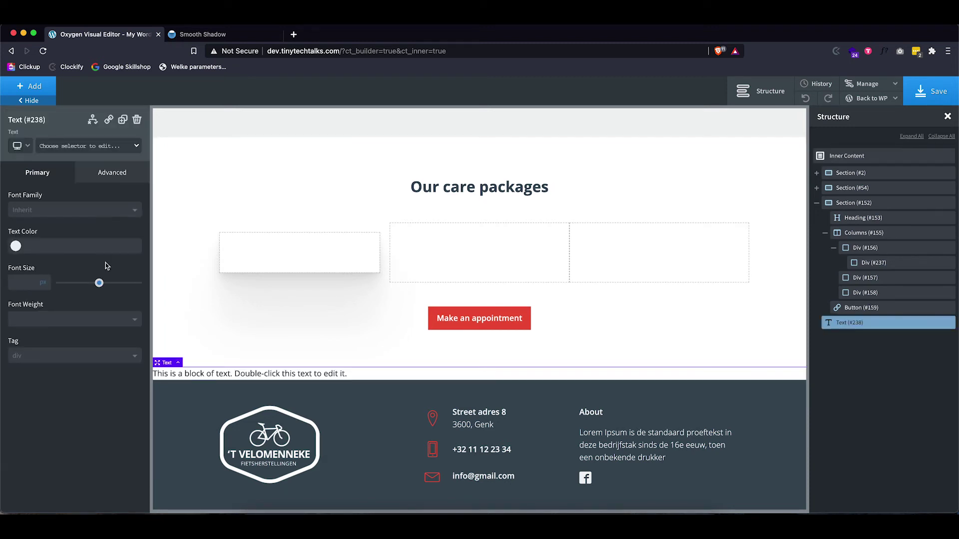
{"action": "left_click", "coordinate": [66, 146]}
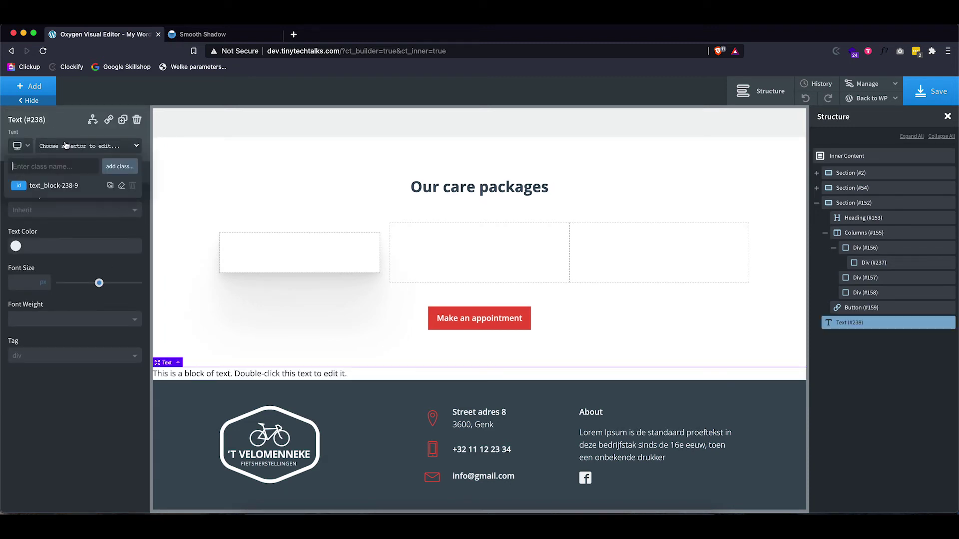
{"action": "type", "text": "info"}
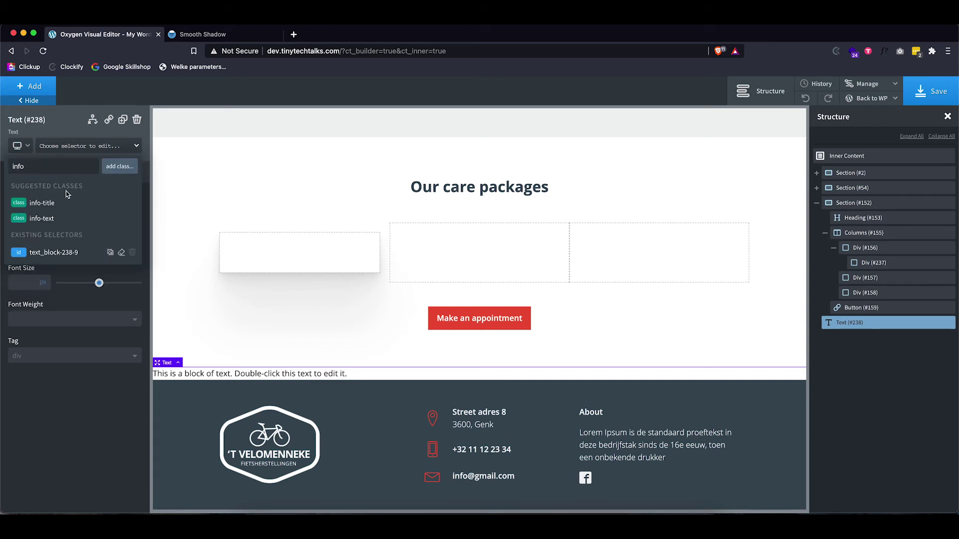
{"action": "left_click", "coordinate": [62, 203]}
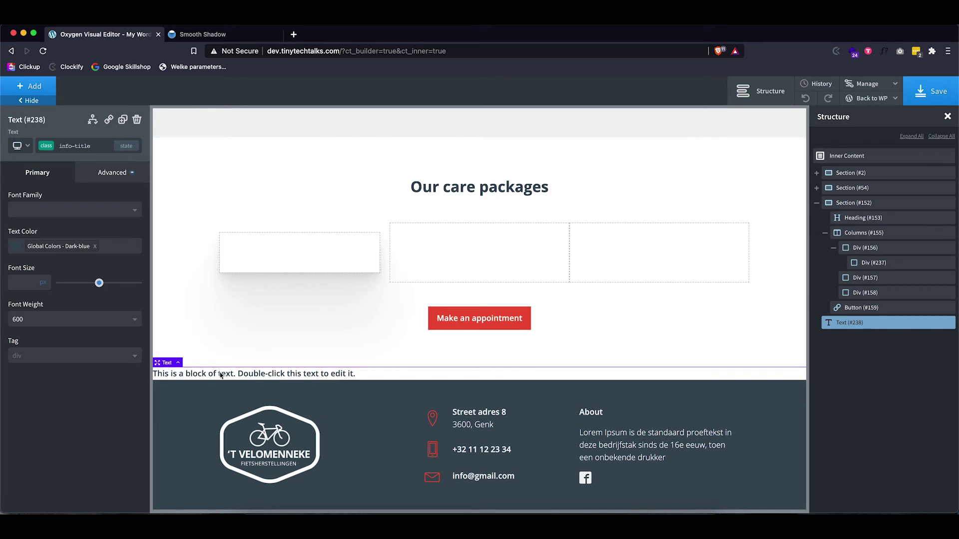
{"action": "left_click_drag", "start_coordinate": [222, 374], "coordinate": [282, 257]}
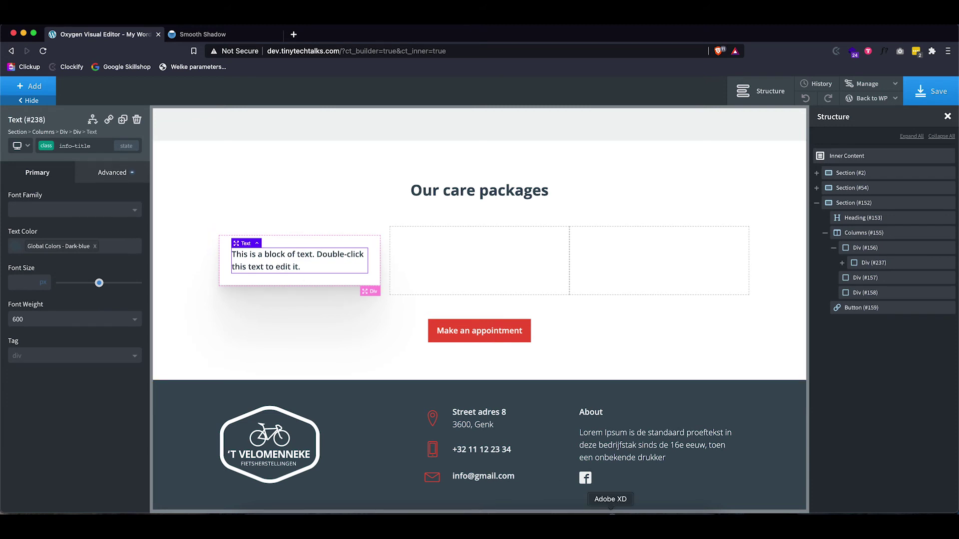
Copy "Basic service" from the Adobe XD design and replace the placeholder text in the first card with it in Oxygen.
{"action": "left_click", "coordinate": [610, 512]}
{"action": "double_click", "coordinate": [291, 171]}
{"action": "key", "text": "ctrl+c"}
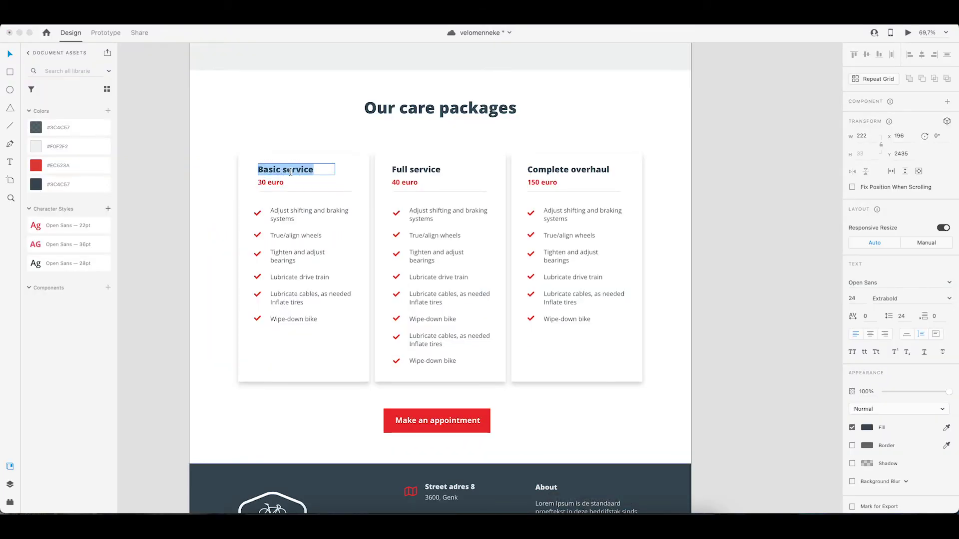
{"action": "left_click", "coordinate": [315, 512]}
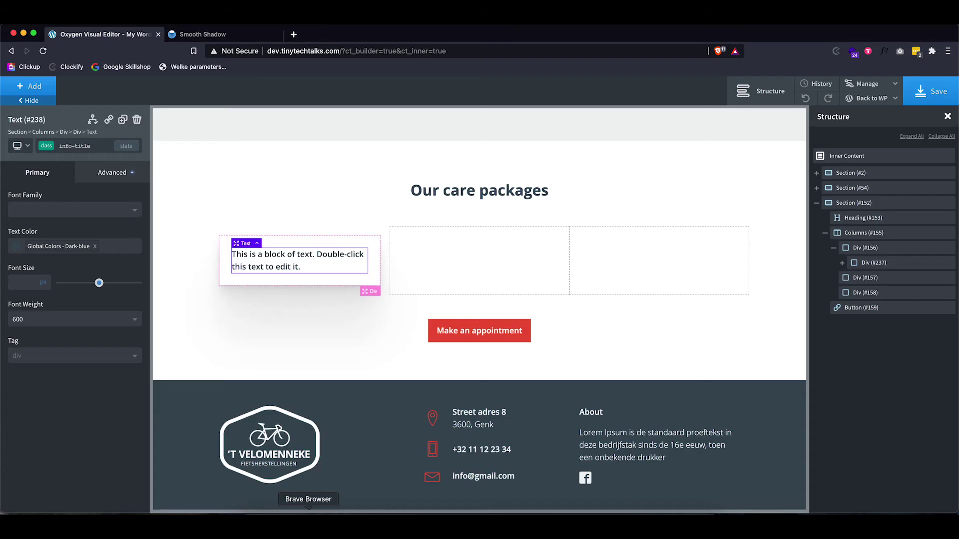
{"action": "triple_click", "coordinate": [279, 267]}
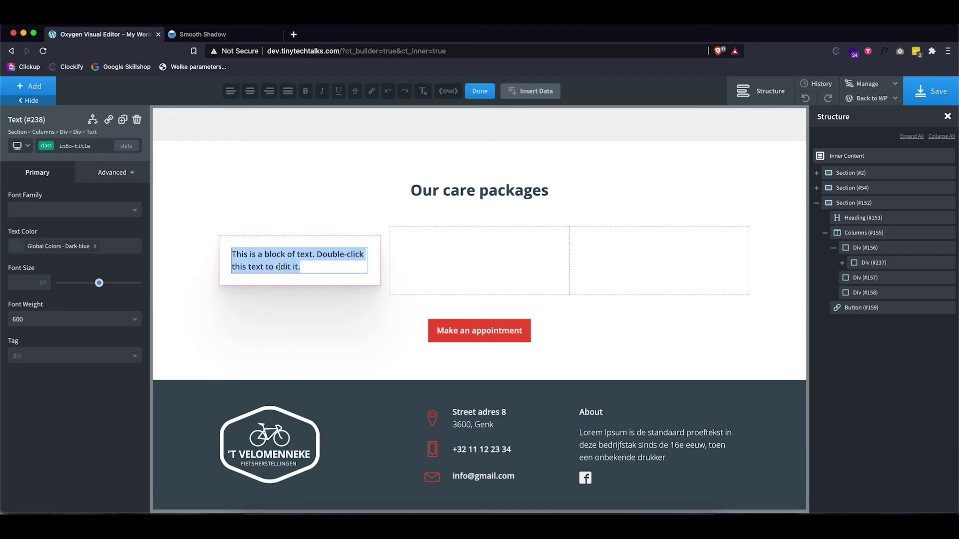
{"action": "key", "text": "ctrl+v"}
Set the tag of the "Basic service" text to p and finish editing the text.
{"action": "left_click", "coordinate": [43, 356]}
{"action": "left_click", "coordinate": [23, 385]}
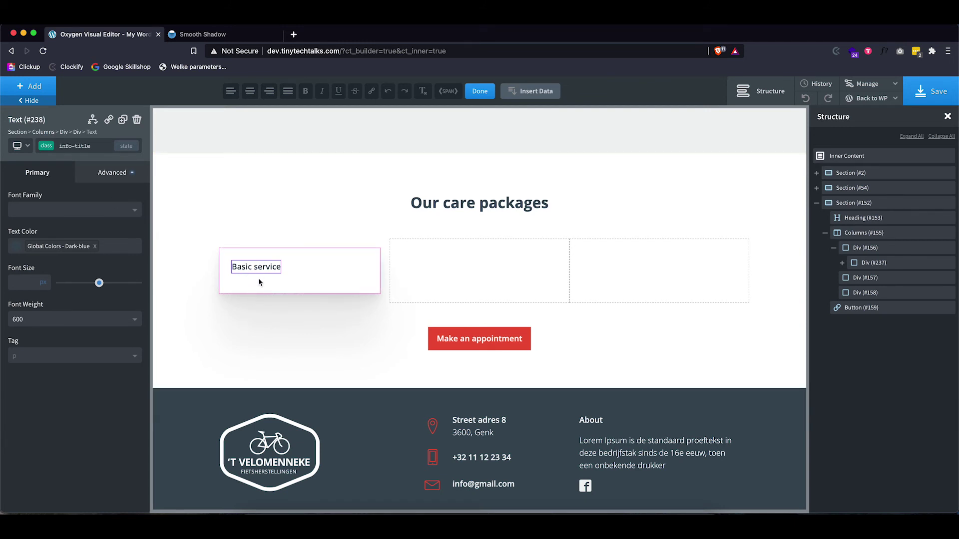
{"action": "key", "text": "Escape"}
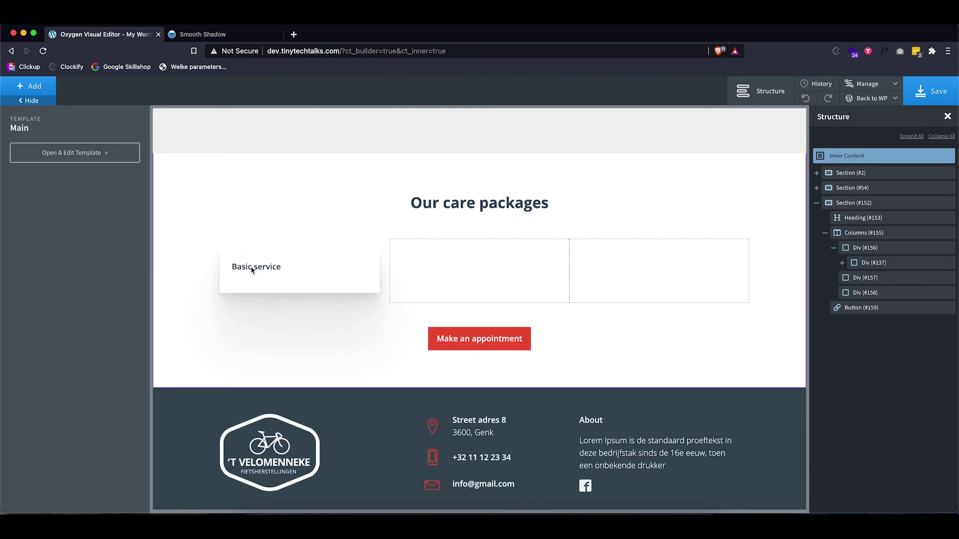
Add a new no-mg class to the "Basic service" text.
{"action": "left_click", "coordinate": [252, 270]}
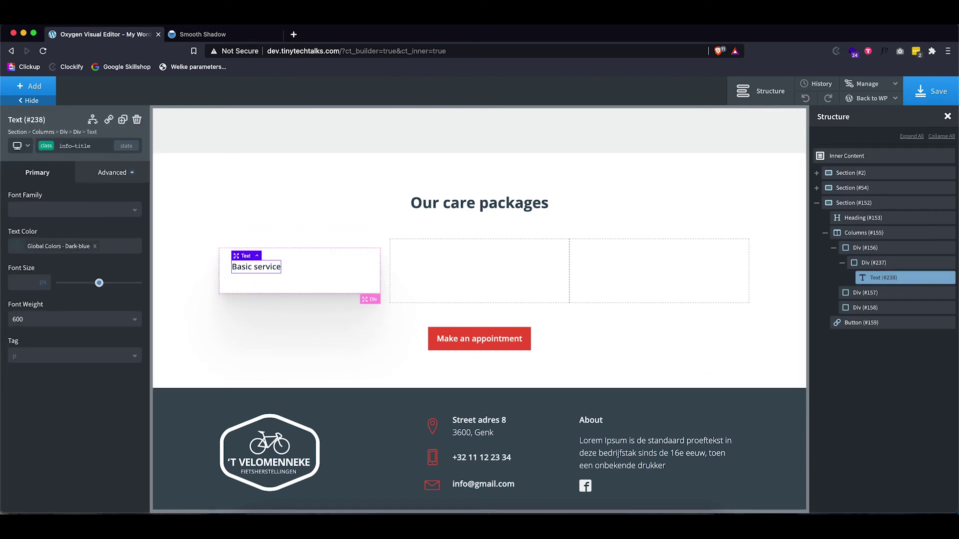
{"action": "left_click", "coordinate": [75, 146]}
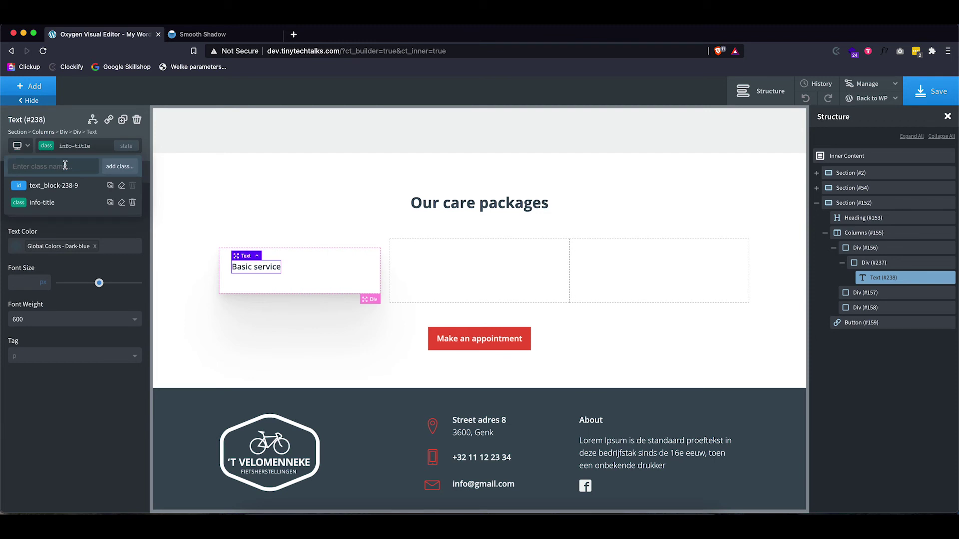
{"action": "type", "text": "no-mg"}
{"action": "left_click", "coordinate": [120, 166]}
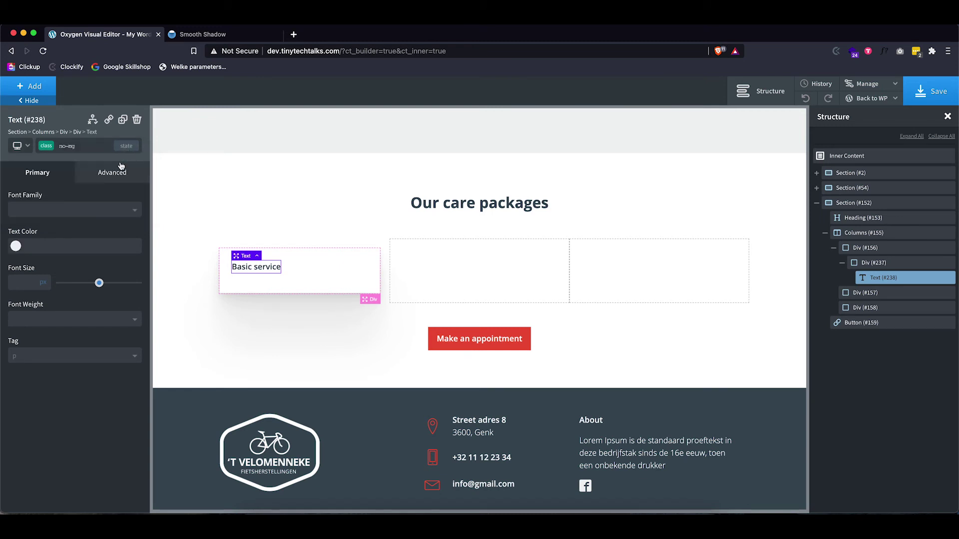
Set the margin of the no-mg class to 0 on all four sides.
{"action": "left_click", "coordinate": [115, 172]}
{"action": "left_click", "coordinate": [85, 229]}
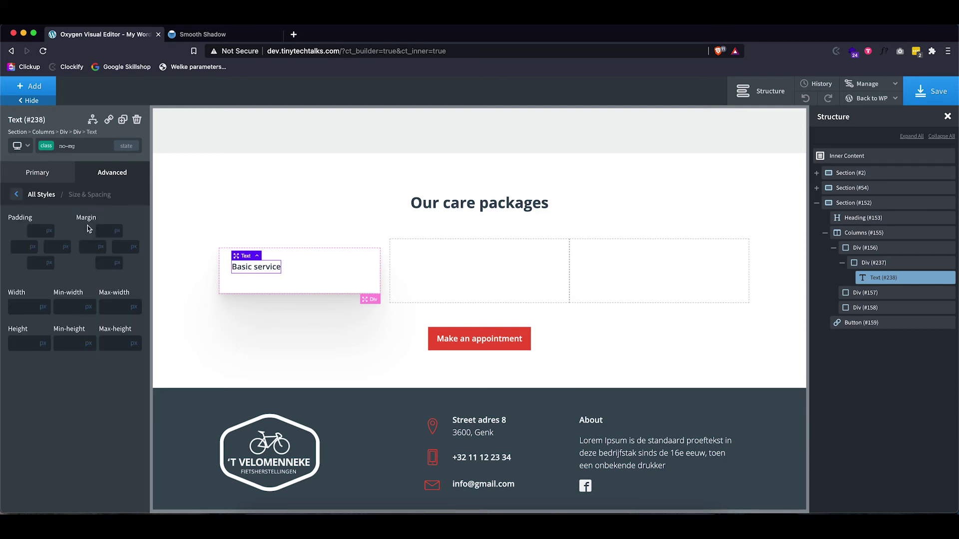
{"action": "left_click", "coordinate": [110, 230]}
{"action": "type", "text": "0"}
{"action": "left_click", "coordinate": [109, 262]}
{"action": "type", "text": "0"}
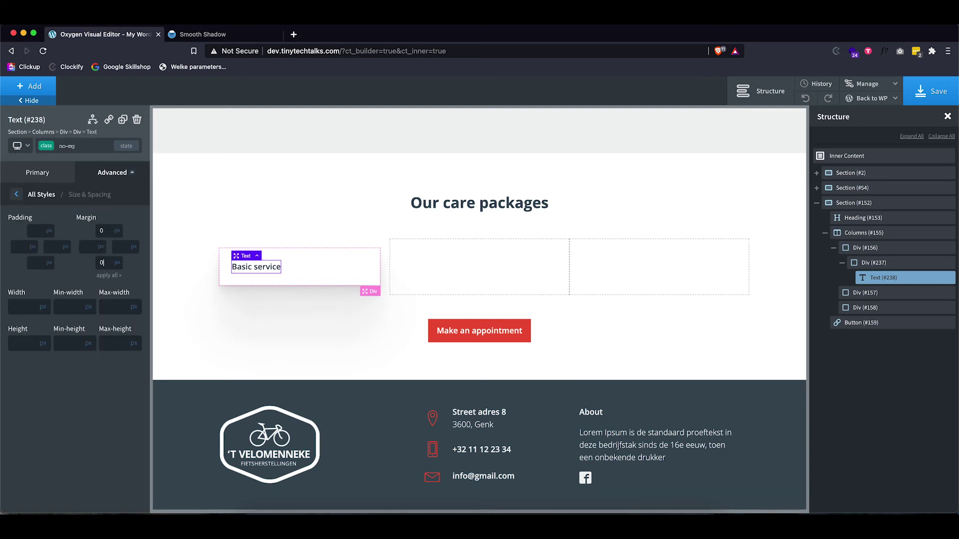
{"action": "left_click", "coordinate": [86, 246]}
{"action": "type", "text": "0"}
{"action": "left_click", "coordinate": [120, 247]}
{"action": "type", "text": "0"}
Add a second Text element below "Basic service" in the first card and set its tag to p.
{"action": "left_click", "coordinate": [42, 90]}
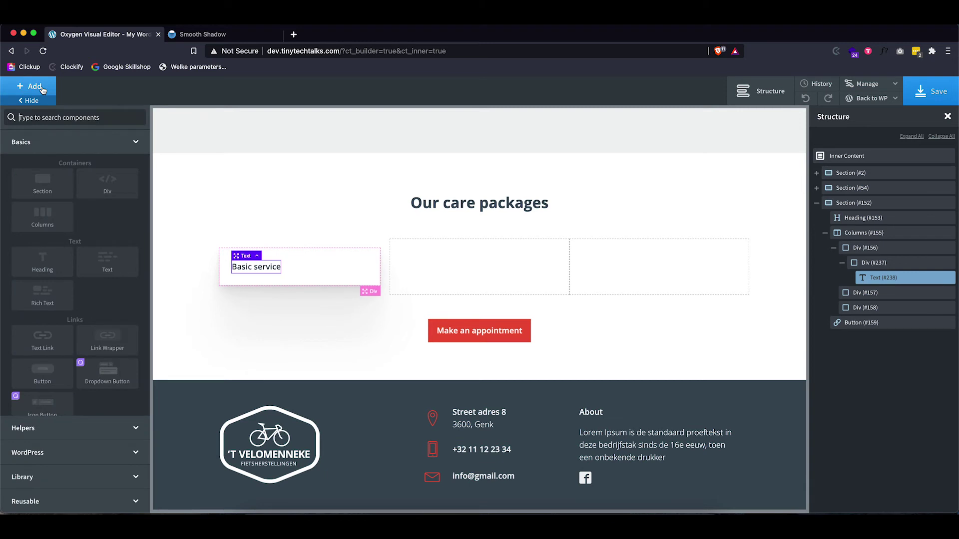
{"action": "left_click", "coordinate": [104, 270]}
{"action": "left_click", "coordinate": [31, 357]}
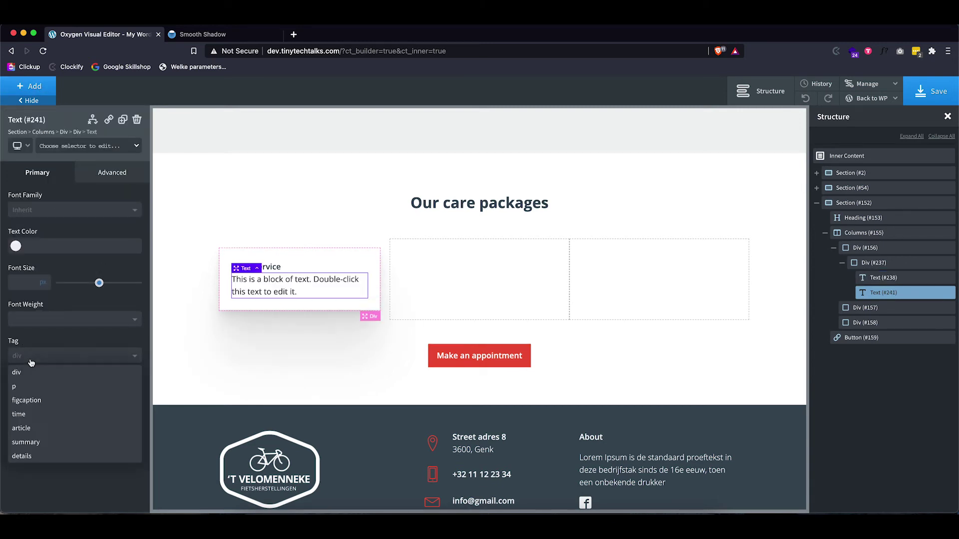
{"action": "left_click", "coordinate": [30, 388]}
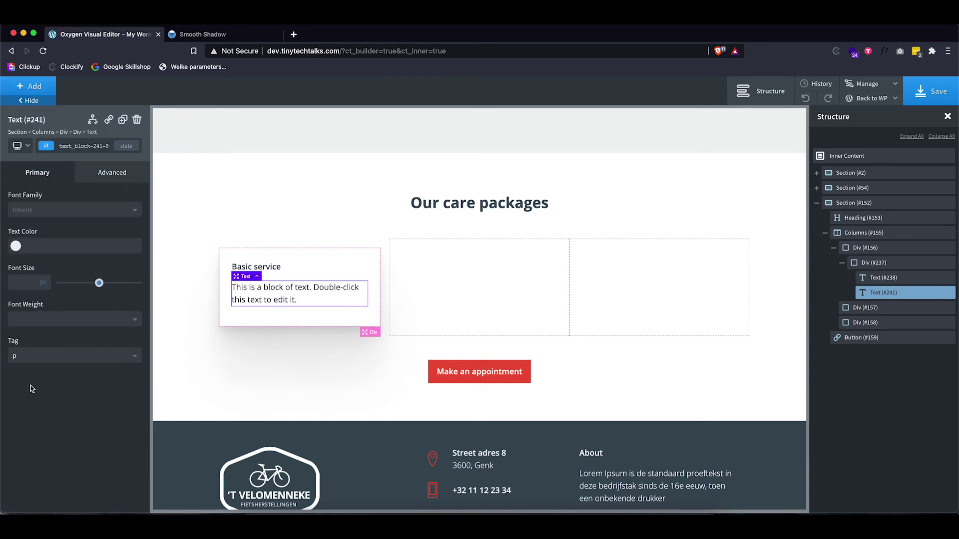
Check the price style in the Adobe XD design, then give the new text a price-title class with the global orange text color.
{"action": "left_click", "coordinate": [16, 247]}
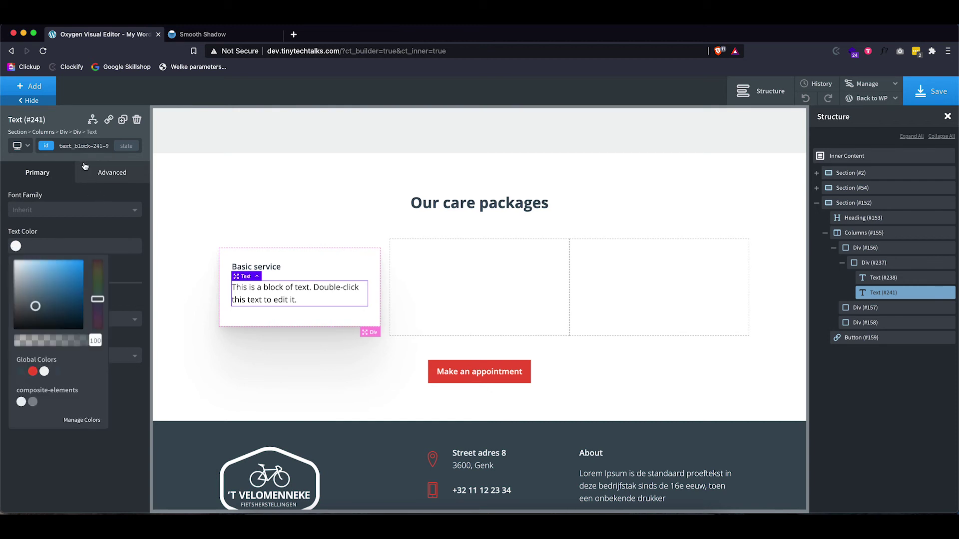
{"action": "key", "text": "super+Tab"}
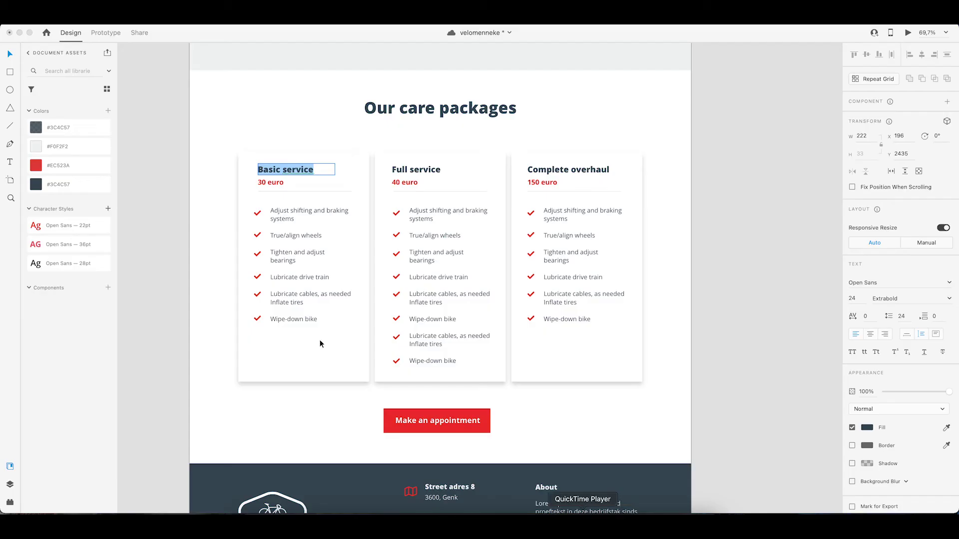
{"action": "left_click", "coordinate": [287, 184]}
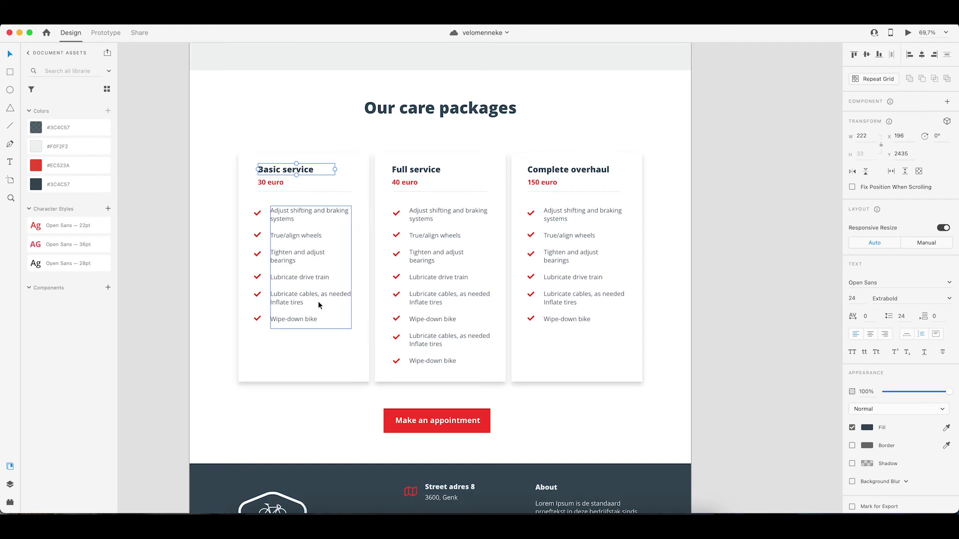
{"action": "key", "text": "super+Tab"}
{"action": "left_click", "coordinate": [75, 146]}
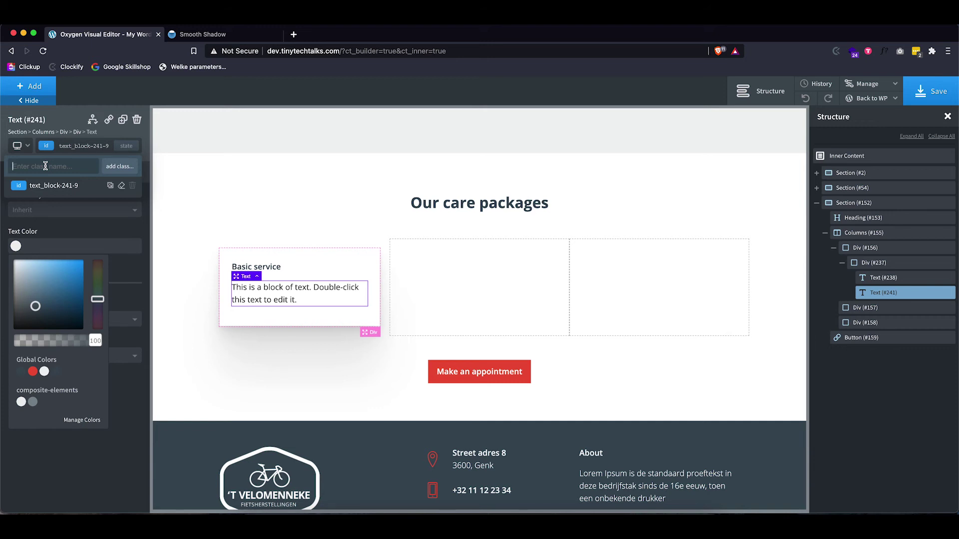
{"action": "type", "text": "price-title"}
{"action": "left_click", "coordinate": [109, 168]}
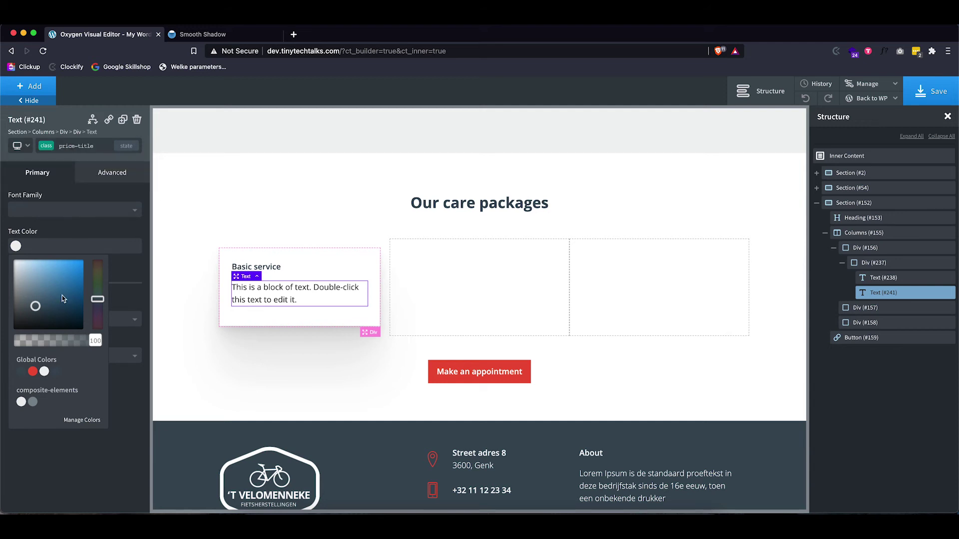
{"action": "left_click", "coordinate": [33, 373]}
{"action": "left_click", "coordinate": [54, 234]}
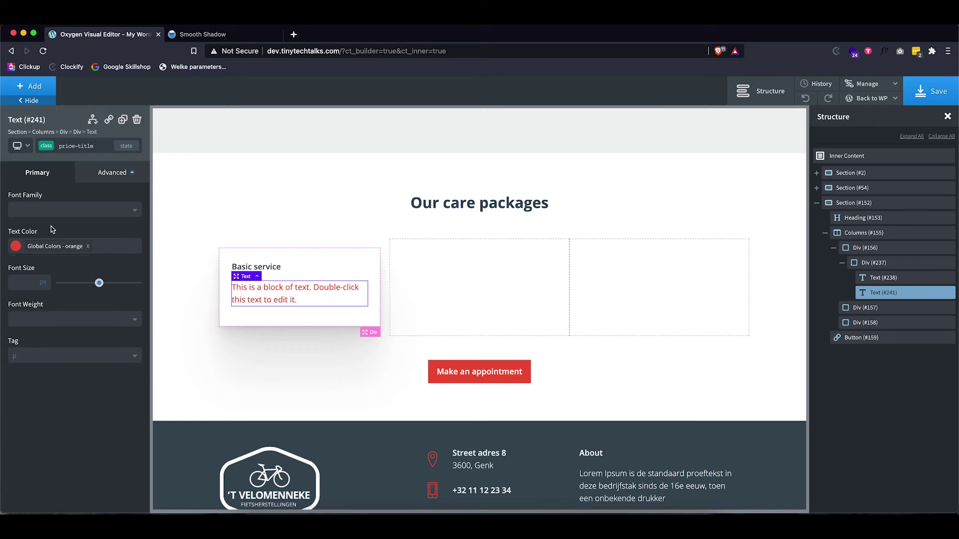
Set the price-title class to font weight 600 and font size 14 px.
{"action": "left_click", "coordinate": [30, 327]}
{"action": "left_click", "coordinate": [29, 418]}
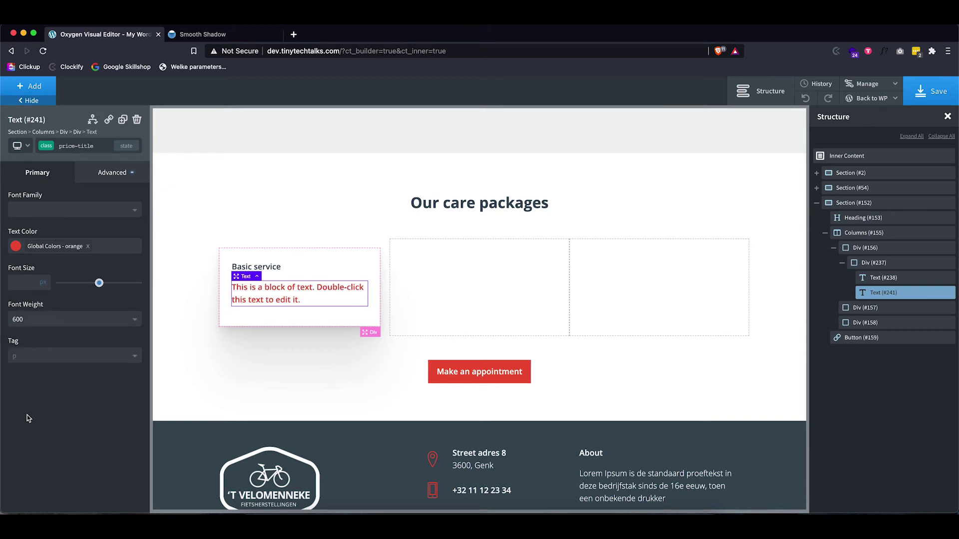
{"action": "left_click", "coordinate": [19, 280]}
{"action": "type", "text": "14"}
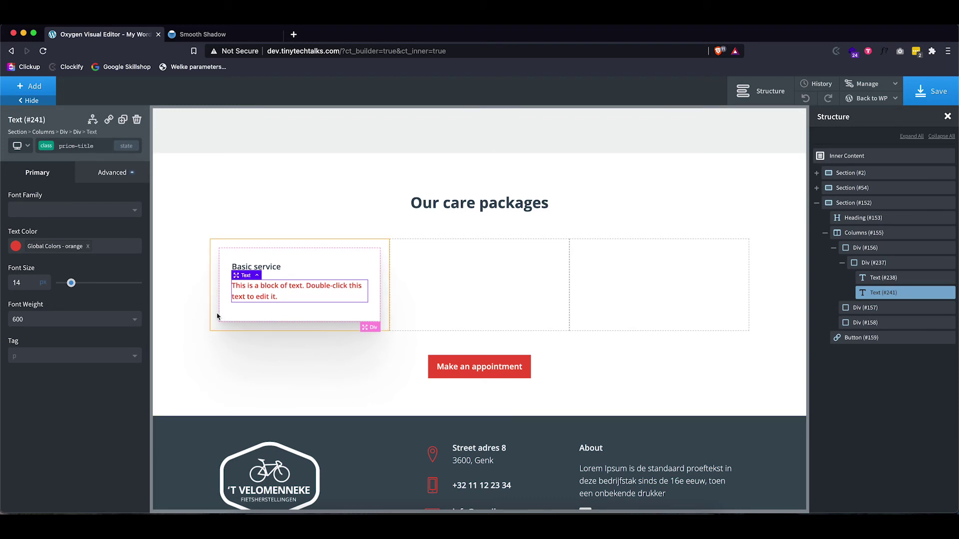
Apply the existing no-mg class to the price text as well.
{"action": "left_click", "coordinate": [75, 146]}
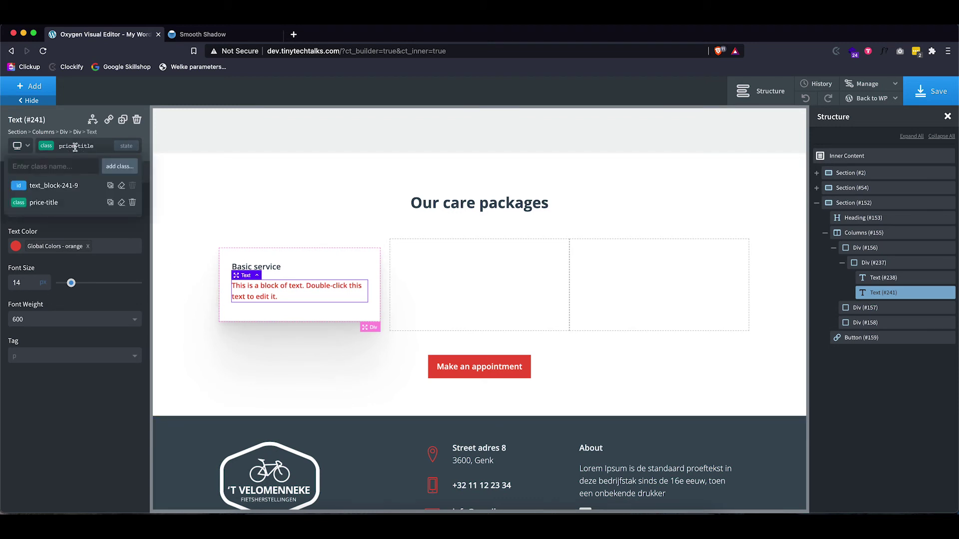
{"action": "type", "text": "no"}
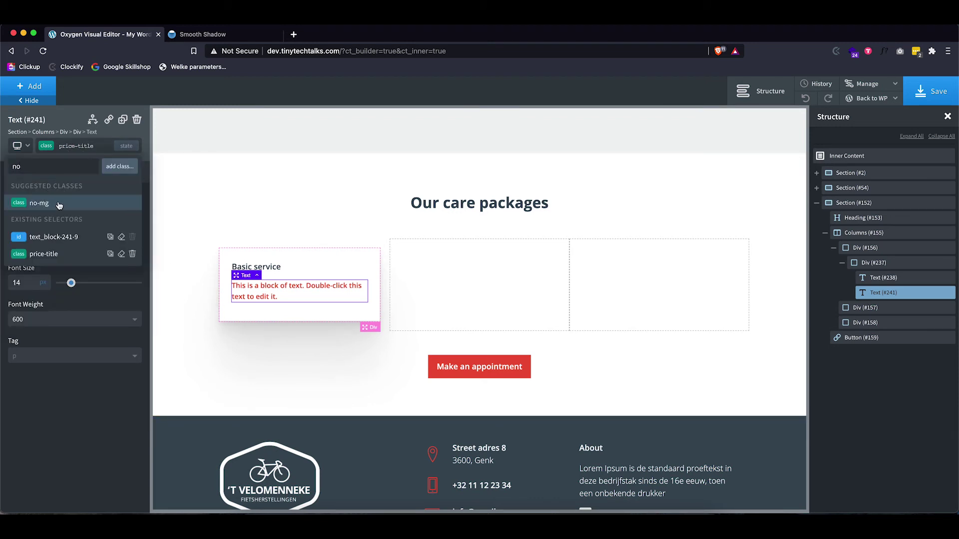
{"action": "left_click", "coordinate": [59, 204]}
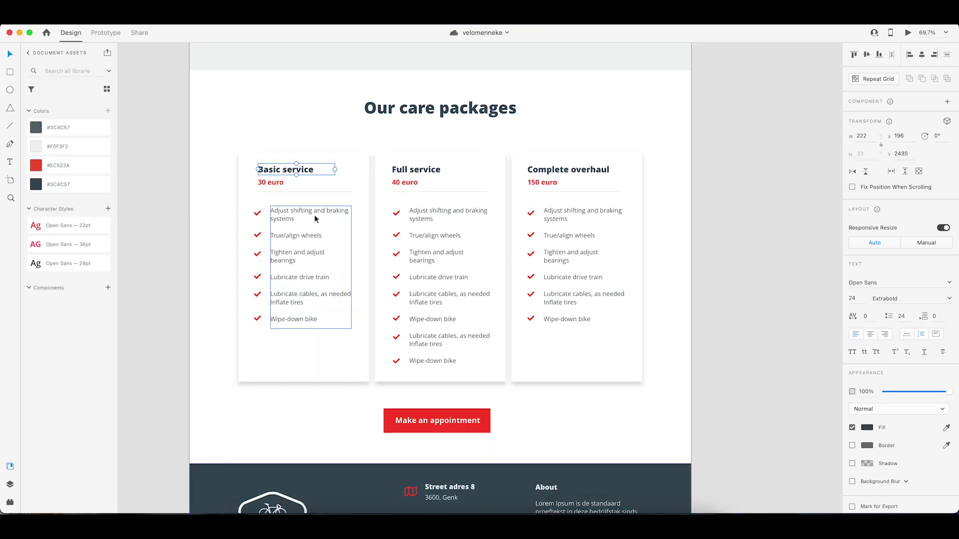
Copy "30 euro" from the Basic service card in the Adobe XD design and replace the placeholder price text in Oxygen with it.
{"action": "left_click", "coordinate": [278, 183]}
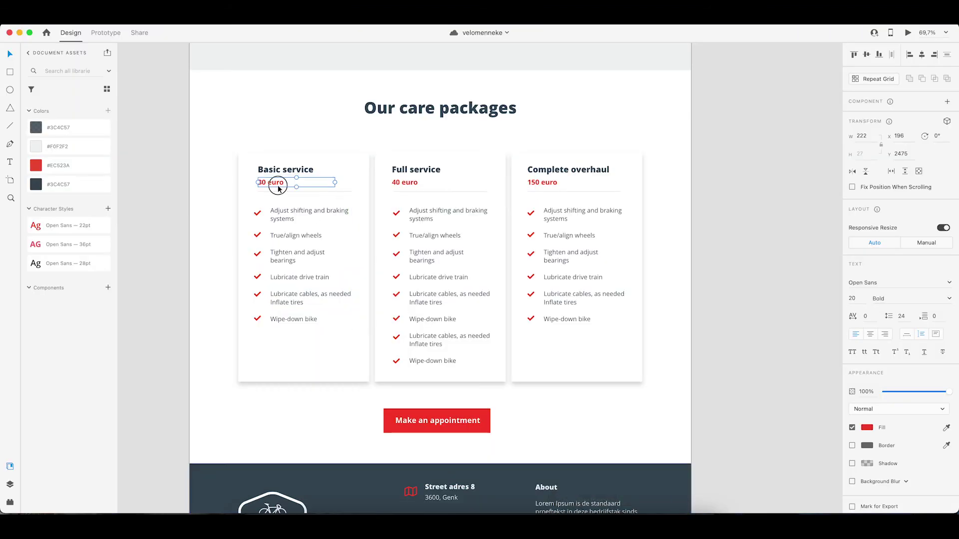
{"action": "double_click", "coordinate": [279, 185]}
{"action": "key", "text": "super+c"}
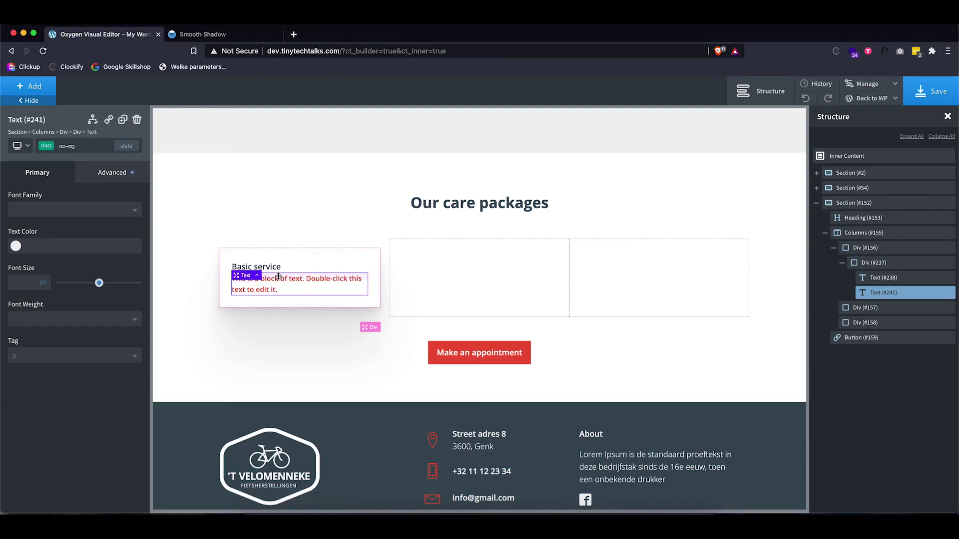
{"action": "double_click", "coordinate": [273, 290]}
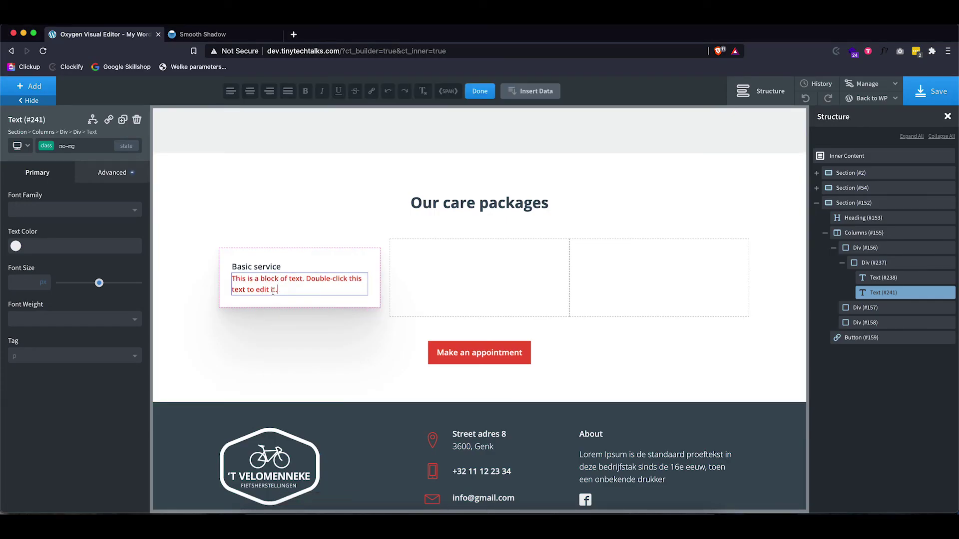
{"action": "triple_click", "coordinate": [273, 290]}
{"action": "key", "text": "super+v"}
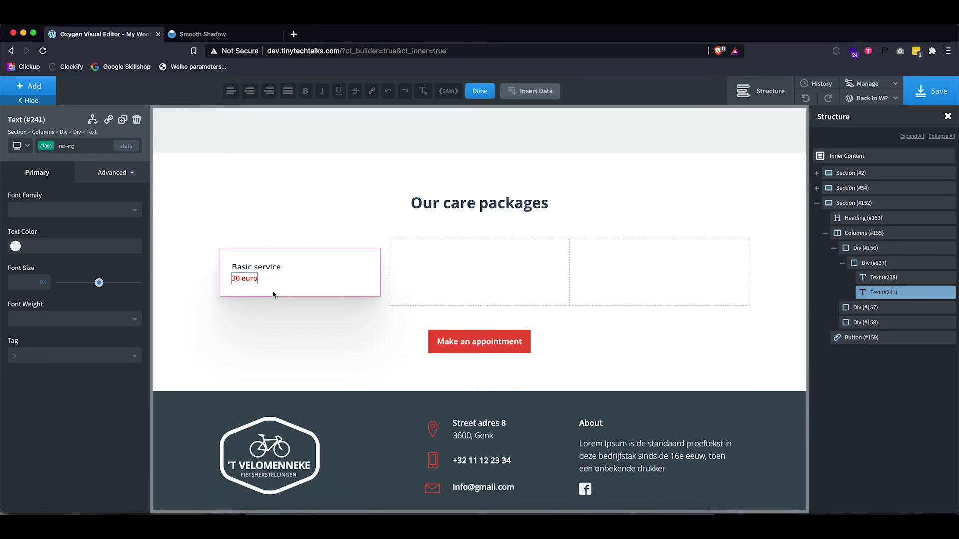
{"action": "left_click", "coordinate": [273, 302]}
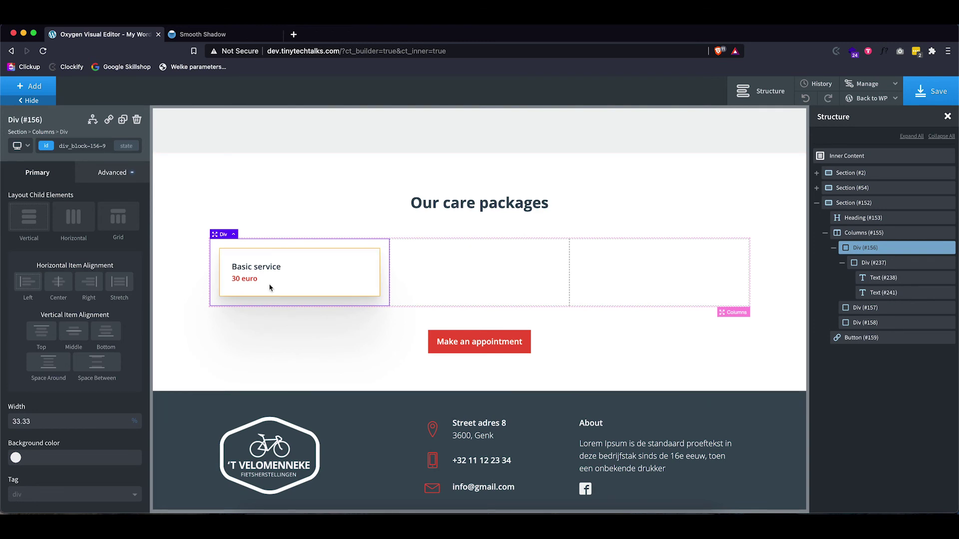
{"action": "left_click", "coordinate": [255, 282]}
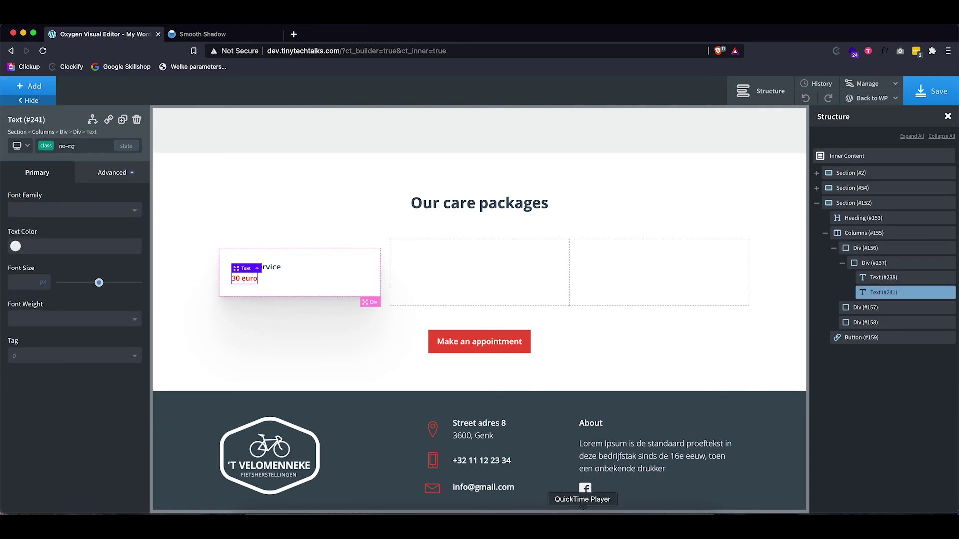
Check the divider line in the Adobe XD design, then add a Div below the "30 euro" text in the card.
{"action": "left_click", "coordinate": [610, 525]}
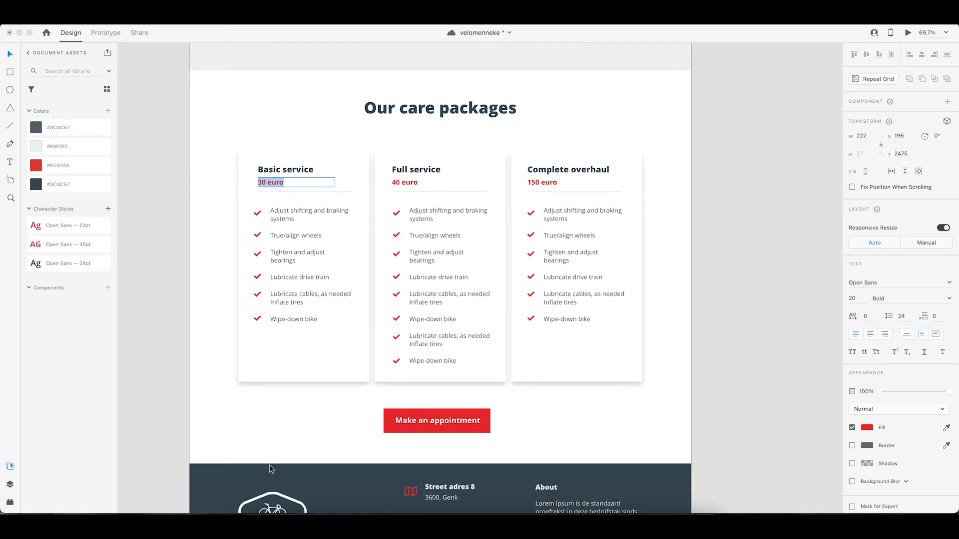
{"action": "left_click", "coordinate": [271, 522]}
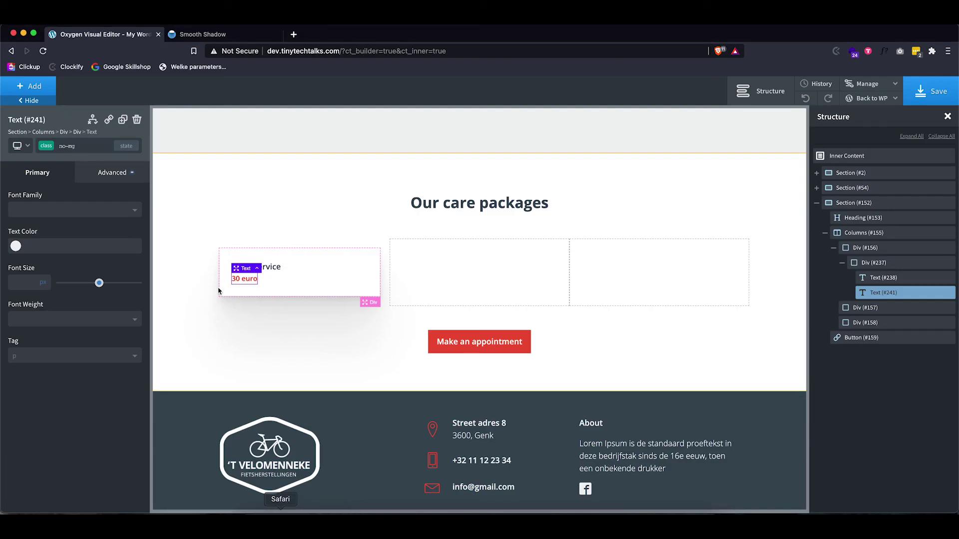
{"action": "left_click", "coordinate": [30, 86]}
{"action": "left_click", "coordinate": [94, 179]}
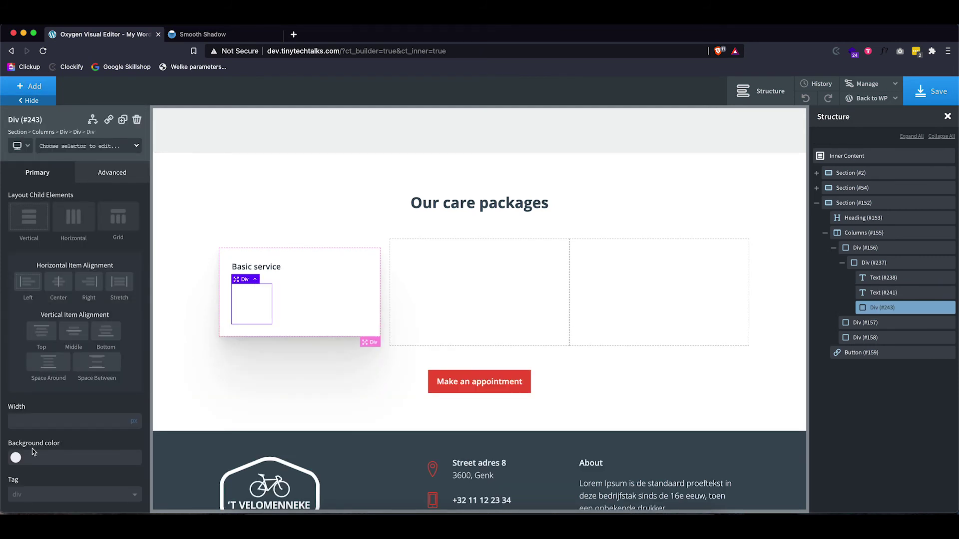
Set the new Div's minimum and maximum height to 4 px and its width to 100%.
{"action": "left_click", "coordinate": [96, 174]}
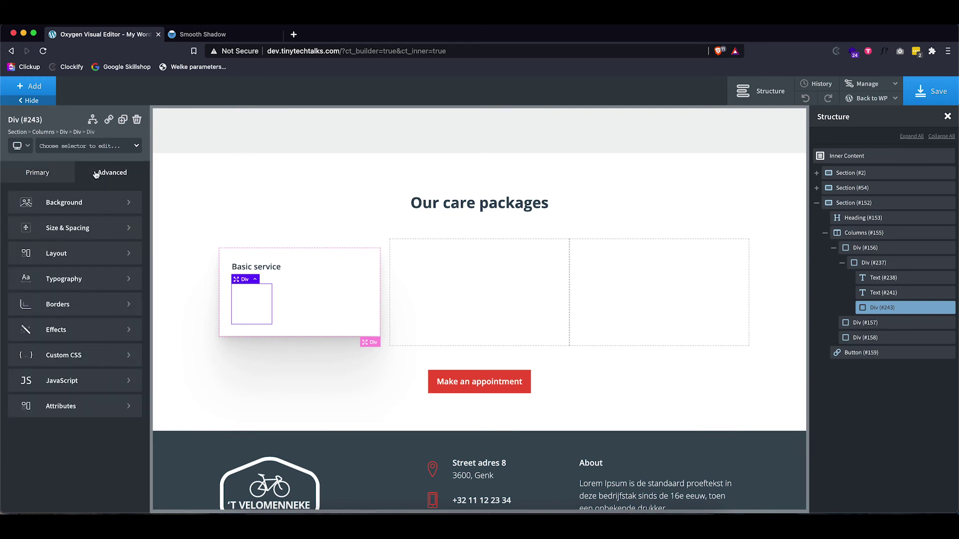
{"action": "left_click", "coordinate": [69, 228]}
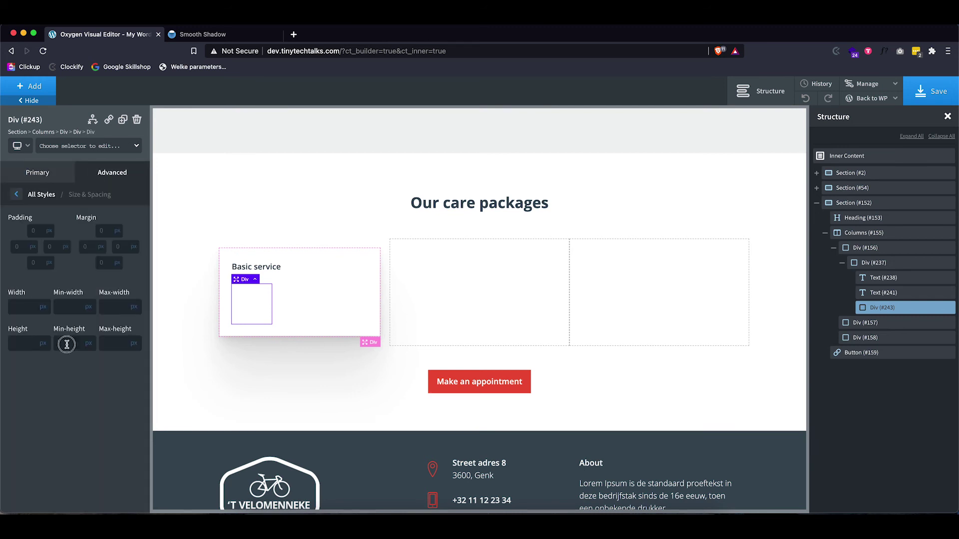
{"action": "left_click", "coordinate": [67, 344]}
{"action": "type", "text": "4"}
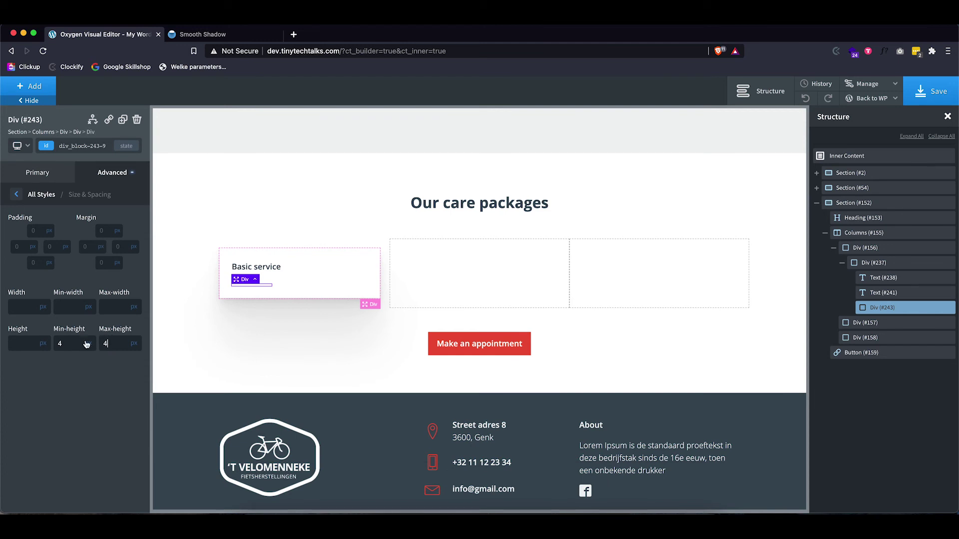
{"action": "left_click", "coordinate": [43, 307]}
{"action": "left_click", "coordinate": [45, 305]}
{"action": "type", "text": "100"}
{"action": "left_click", "coordinate": [40, 174]}
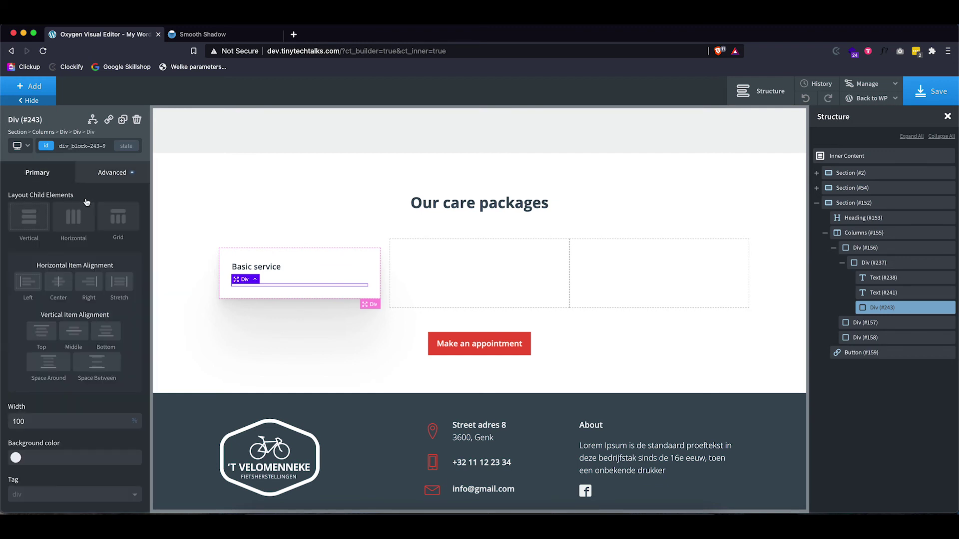
Give the divider Div a solid 1 px bottom border in the global grey color.
{"action": "left_click", "coordinate": [100, 176]}
{"action": "left_click", "coordinate": [64, 303]}
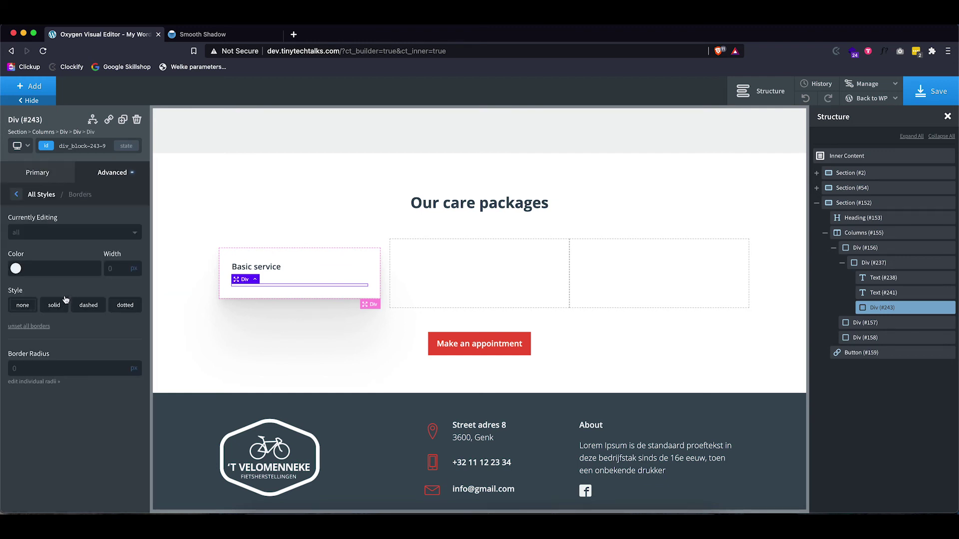
{"action": "left_click", "coordinate": [44, 240]}
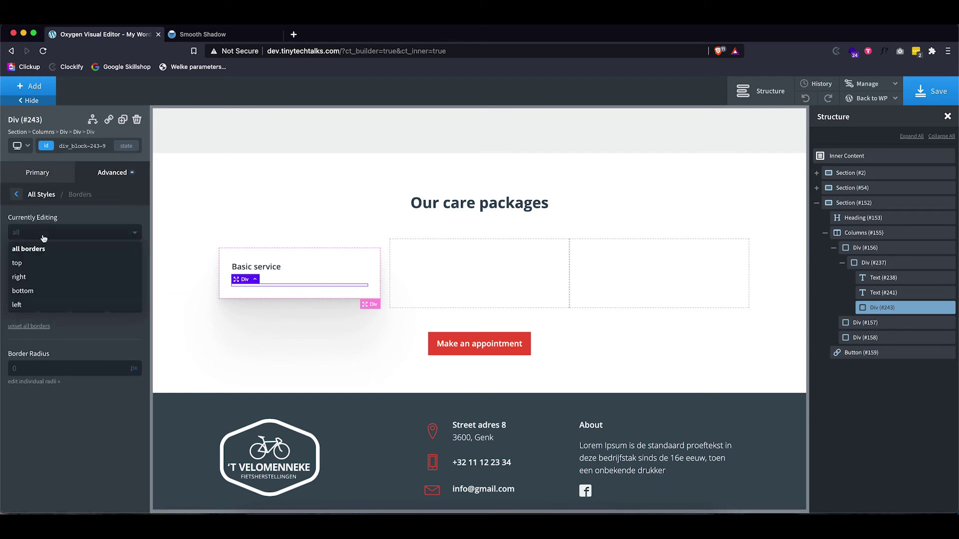
{"action": "left_click", "coordinate": [28, 291]}
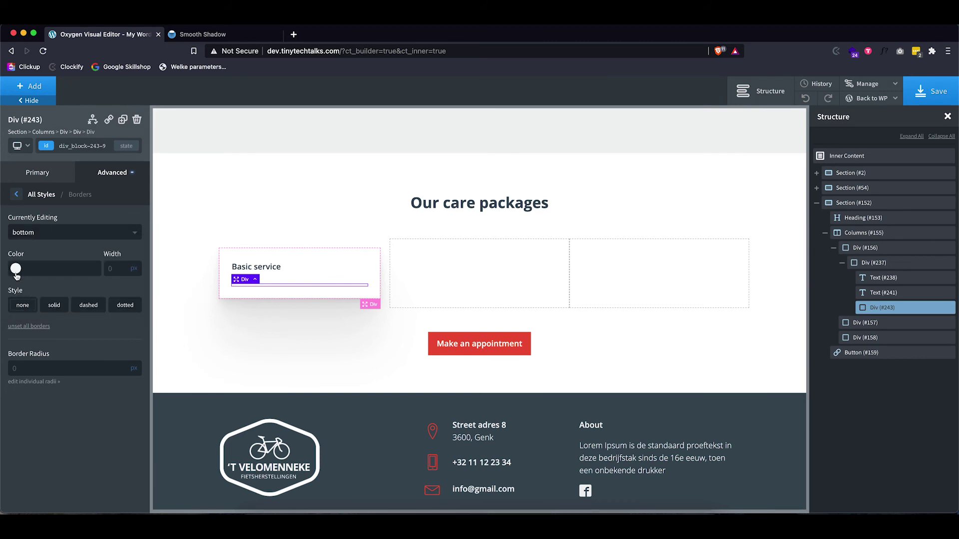
{"action": "left_click", "coordinate": [16, 270]}
{"action": "left_click", "coordinate": [44, 394]}
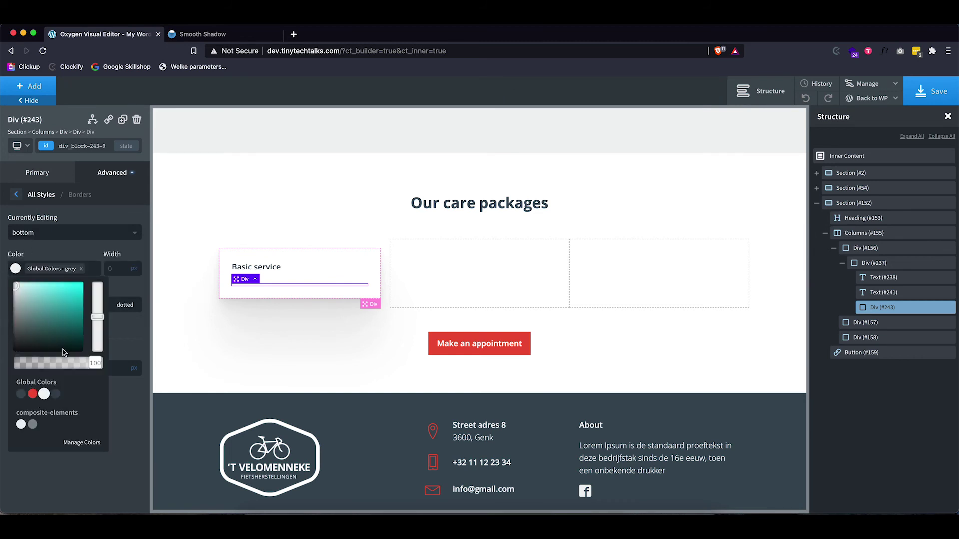
{"action": "left_click", "coordinate": [92, 254]}
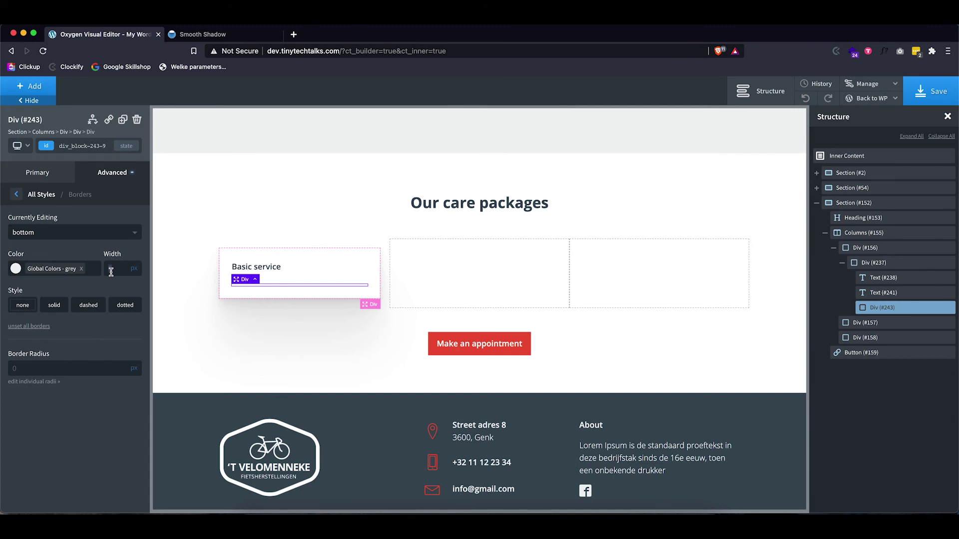
{"action": "type", "text": "1"}
{"action": "left_click", "coordinate": [55, 306]}
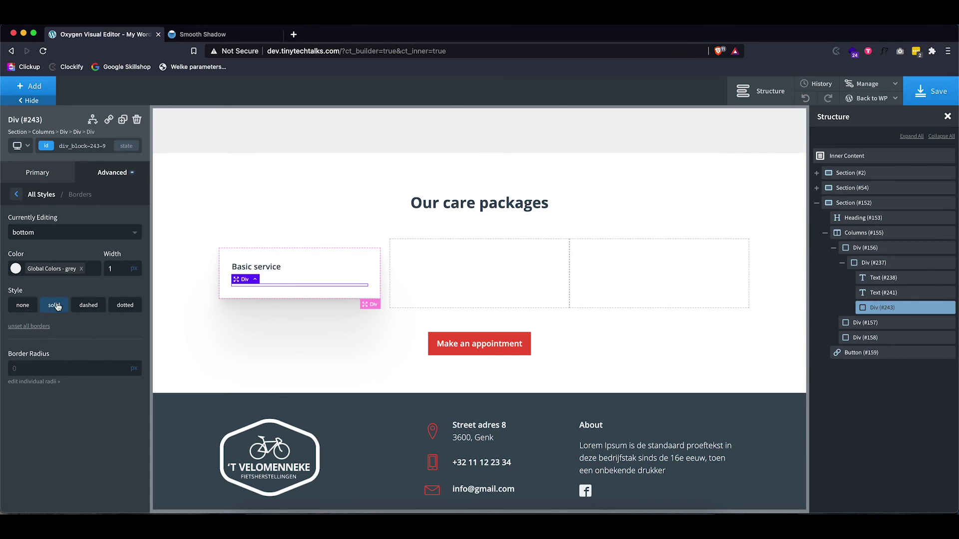
{"action": "left_click", "coordinate": [315, 356]}
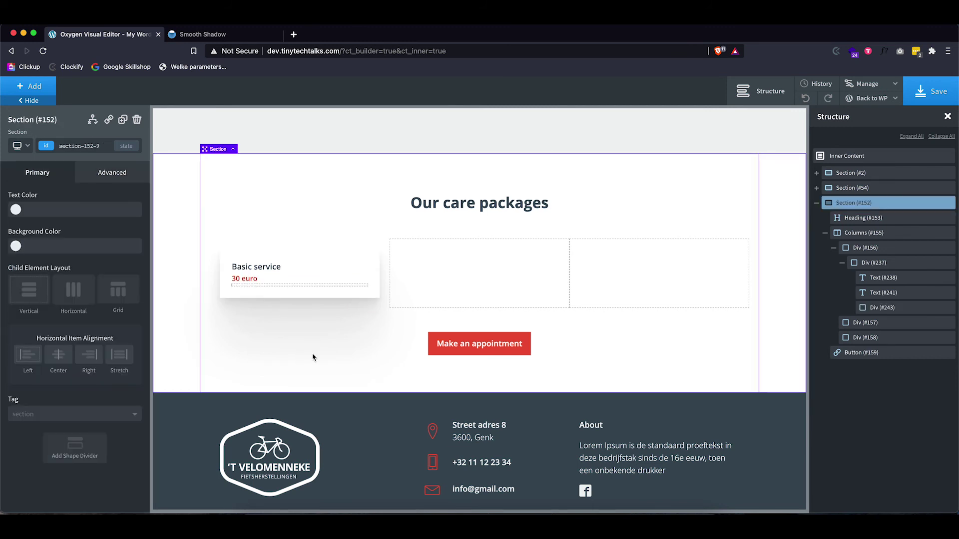
Check the checklist in the Adobe XD design, then add an Icon List below the divider in the Basic service card.
{"action": "left_click", "coordinate": [285, 293]}
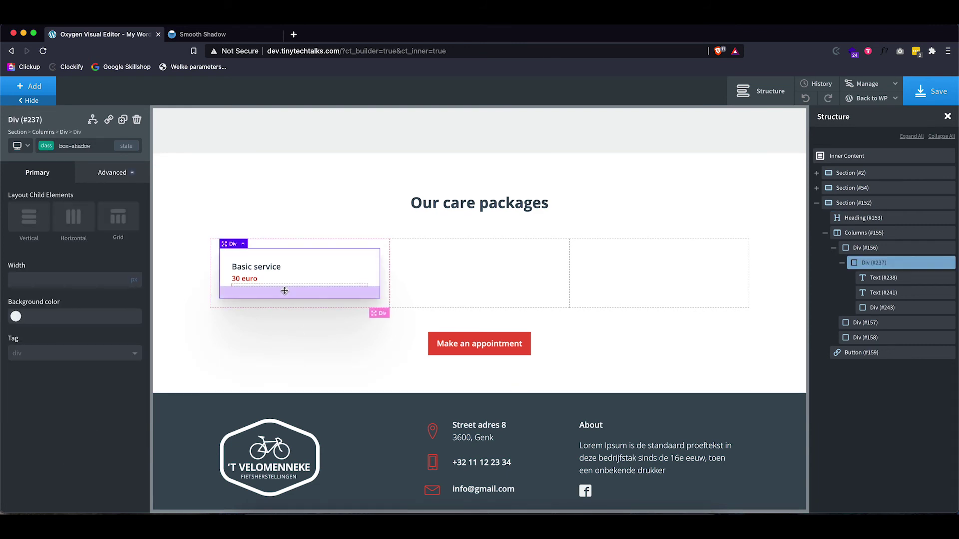
{"action": "left_click", "coordinate": [40, 91]}
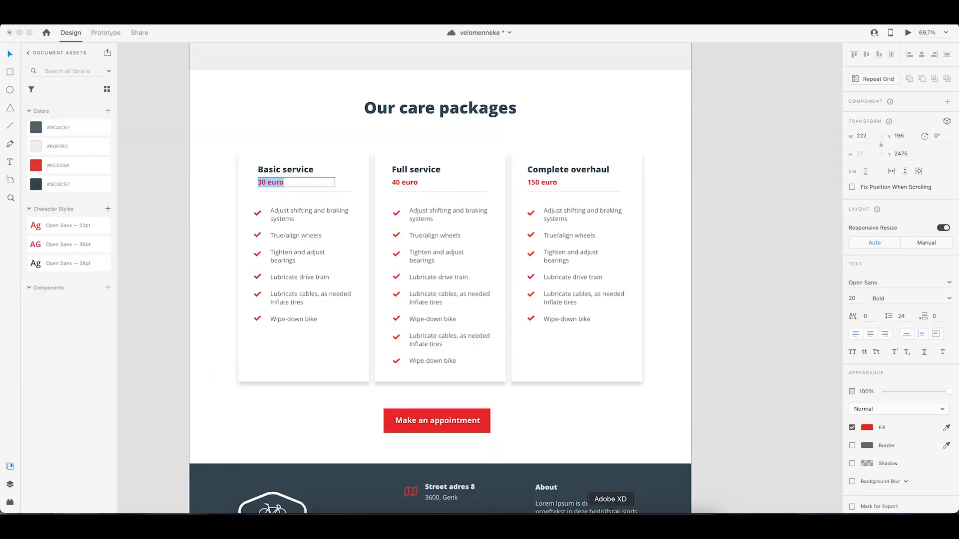
{"action": "left_click", "coordinate": [584, 510]}
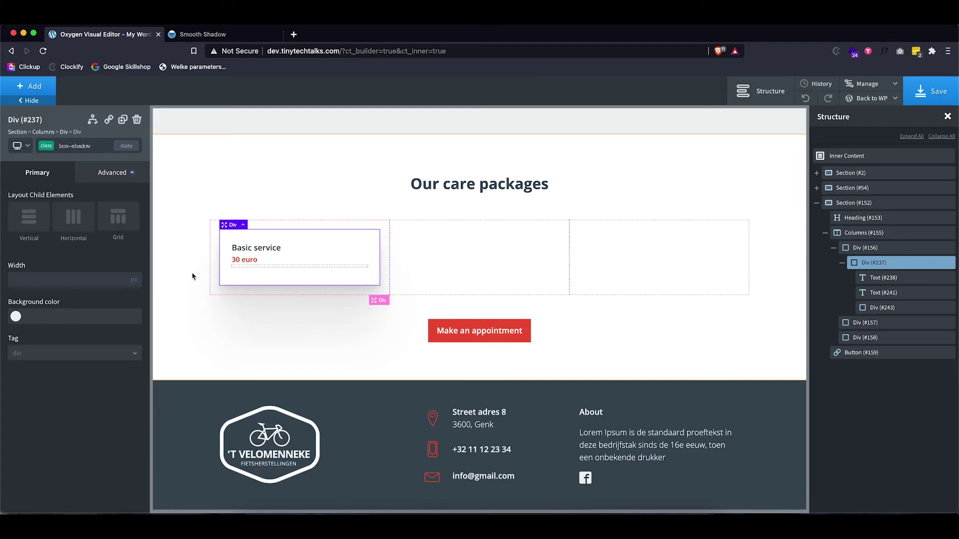
{"action": "left_click", "coordinate": [34, 86]}
{"action": "left_click", "coordinate": [47, 120]}
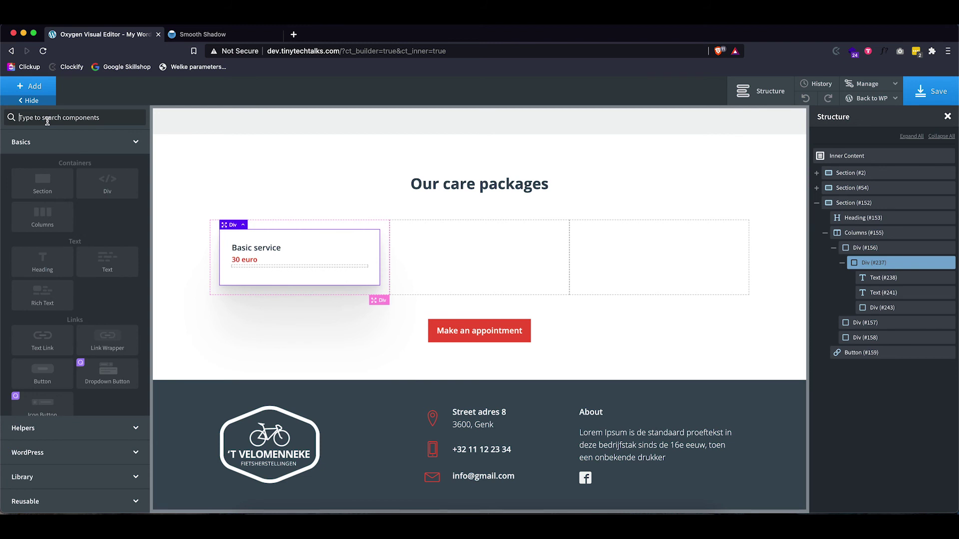
{"action": "type", "text": "ico"}
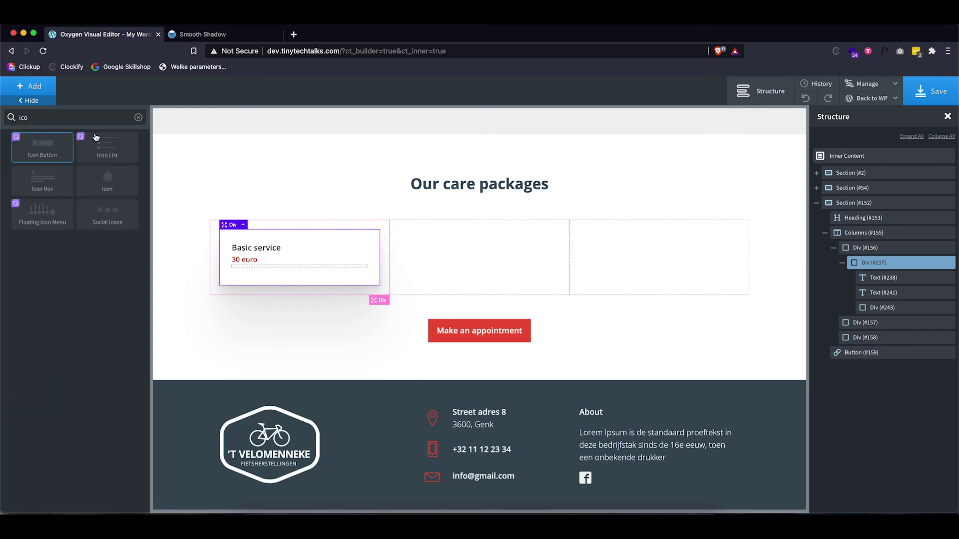
{"action": "left_click", "coordinate": [102, 151]}
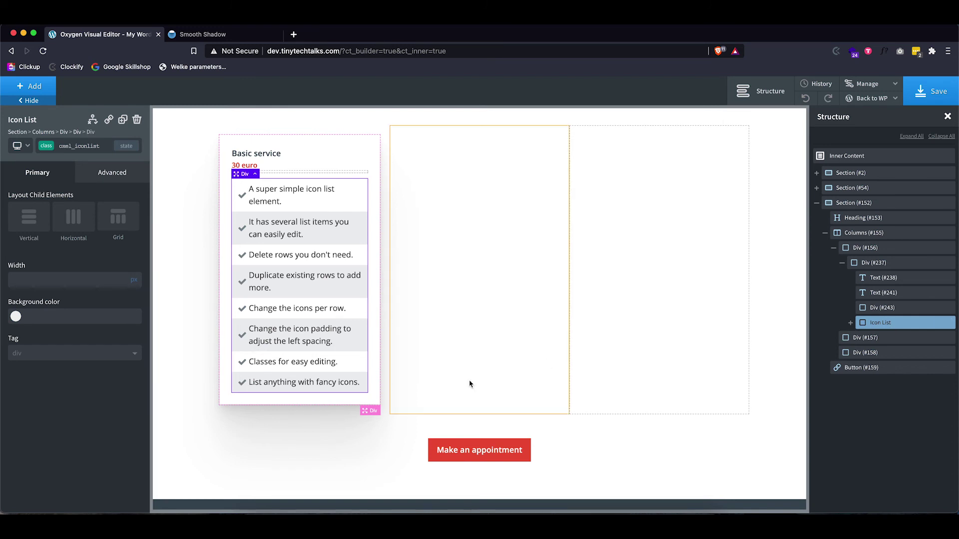
{"action": "left_click", "coordinate": [294, 418]}
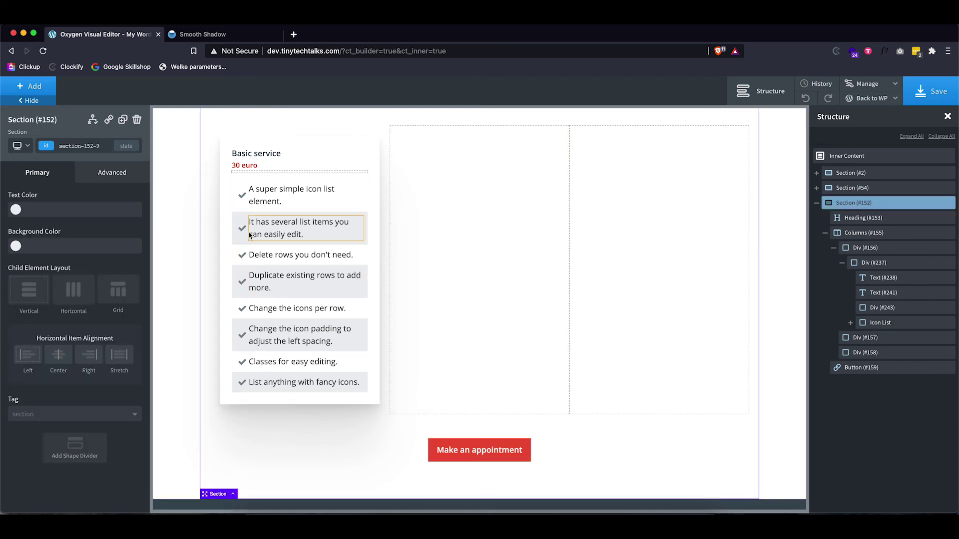
Delete the "It has several list items you can easily edit." row from the icon list and select the "Duplicate existing rows to add more." text.
{"action": "left_click", "coordinate": [240, 216]}
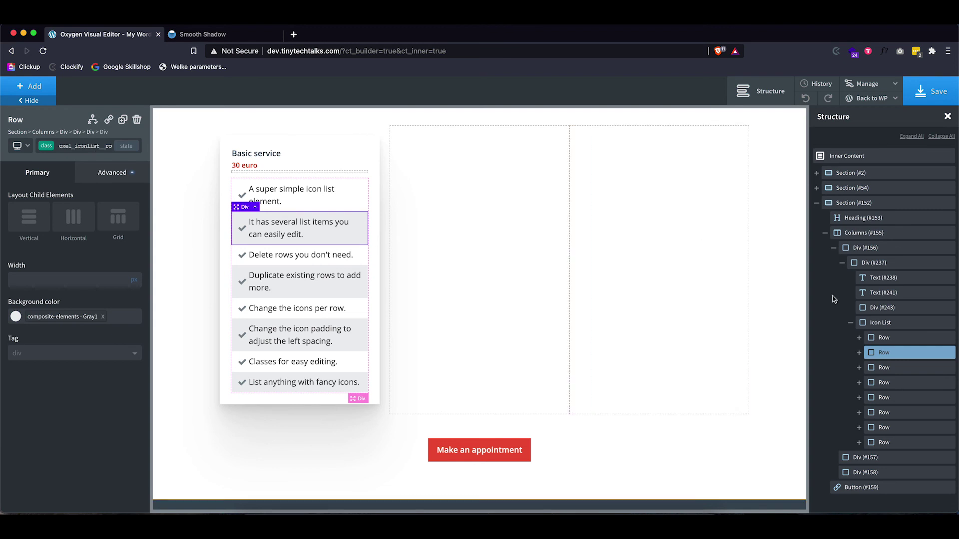
{"action": "left_click", "coordinate": [950, 353]}
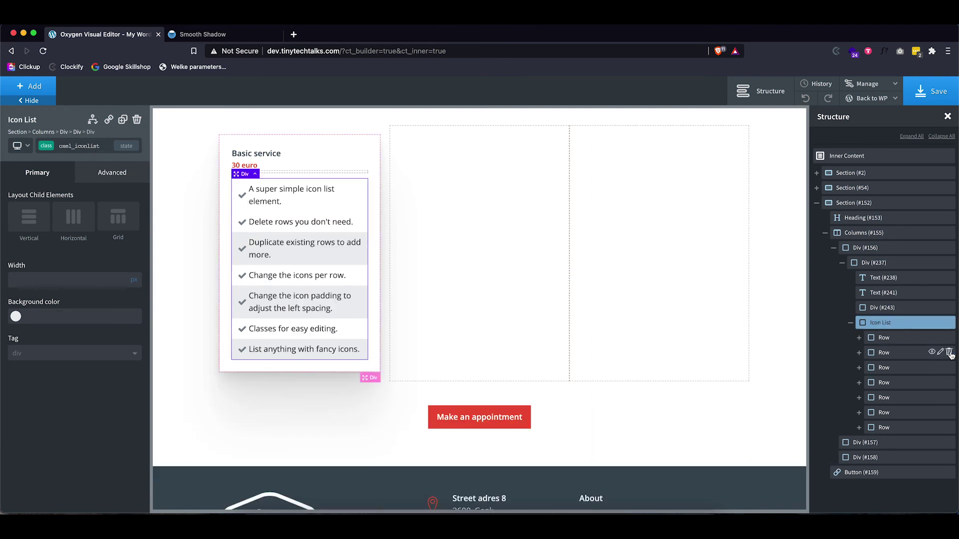
{"action": "left_click", "coordinate": [339, 257]}
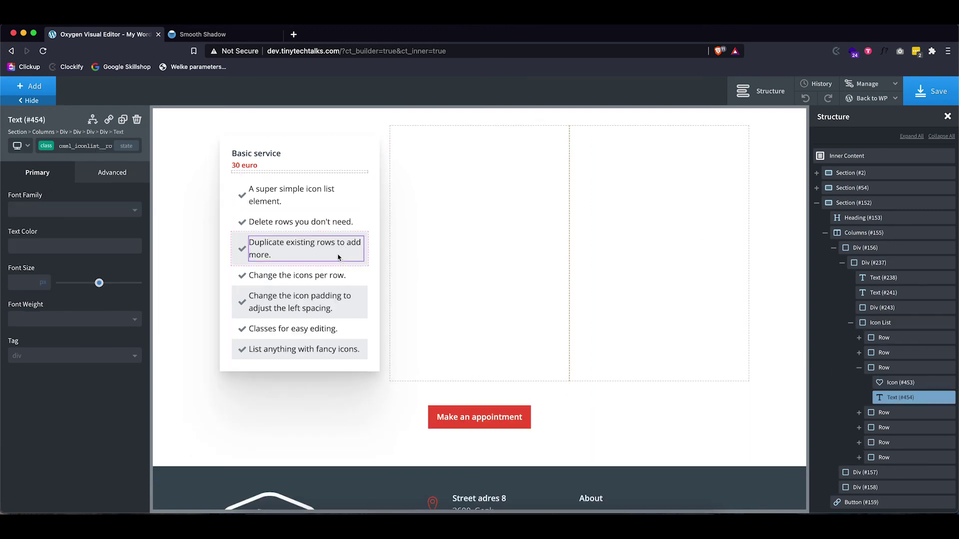
Delete the "Duplicate existing rows to add more." row from the Basic service icon list.
{"action": "left_click", "coordinate": [239, 242]}
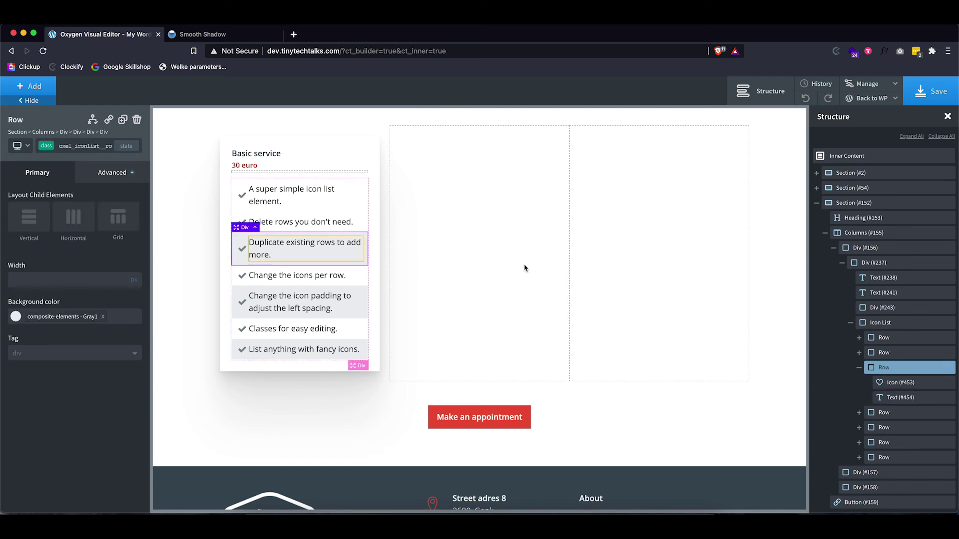
{"action": "mouse_move", "coordinate": [902, 375]}
{"action": "left_click", "coordinate": [949, 368]}
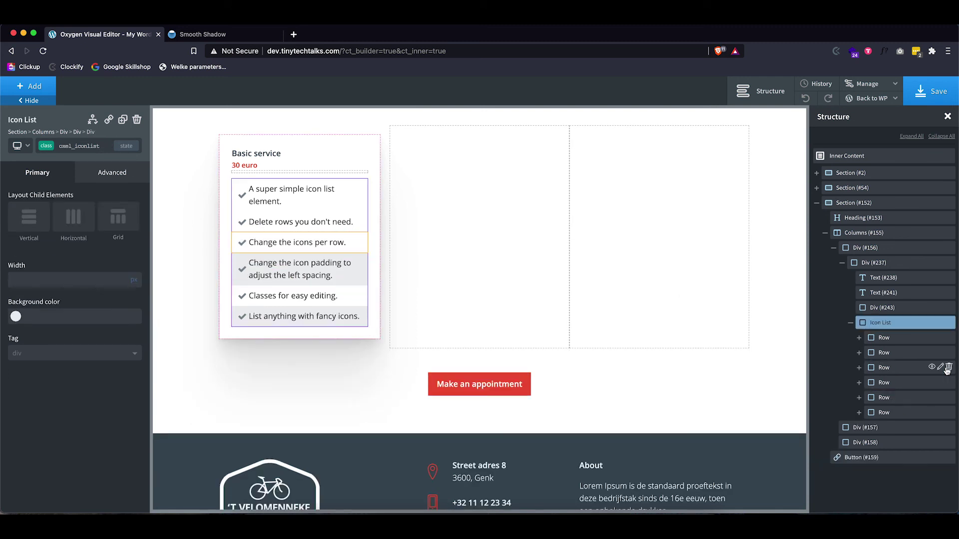
Delete the "Change the icon padding to adjust the left spacing." and "List anything with fancy icons." rows from the icon list.
{"action": "left_click", "coordinate": [360, 262]}
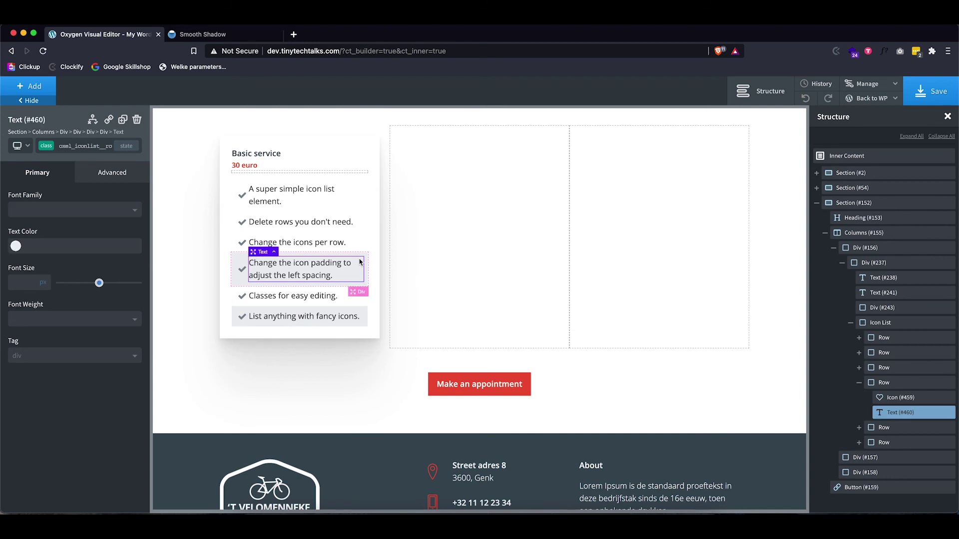
{"action": "left_click", "coordinate": [240, 257]}
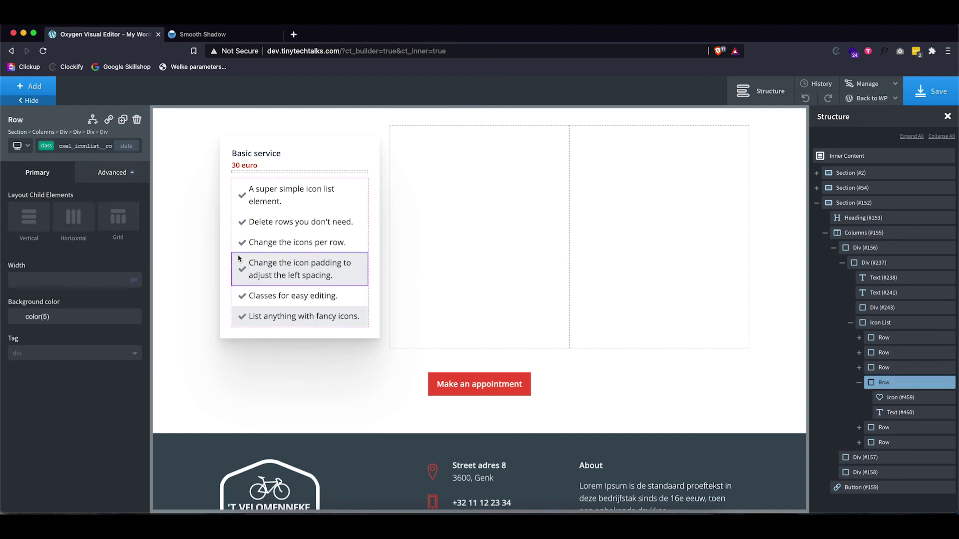
{"action": "left_click", "coordinate": [949, 382]}
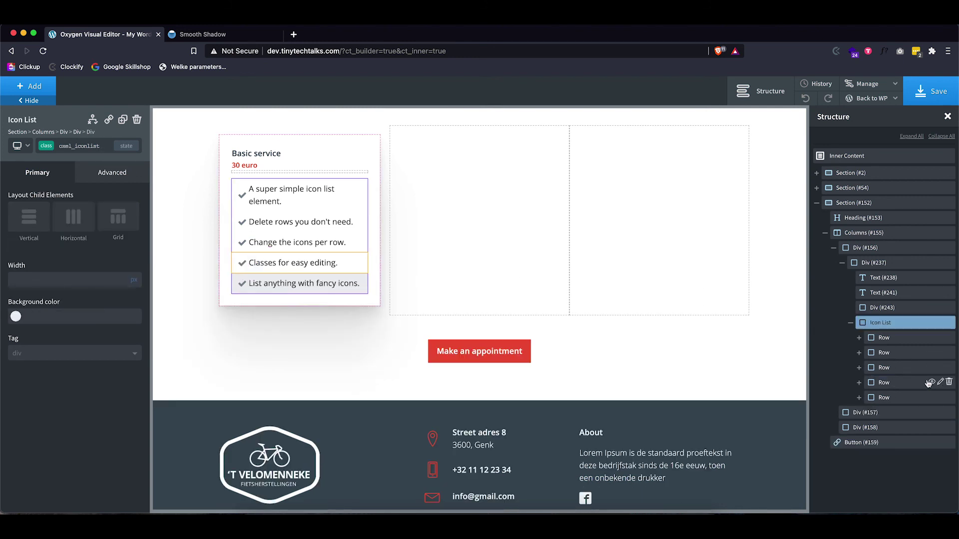
{"action": "left_click", "coordinate": [363, 278]}
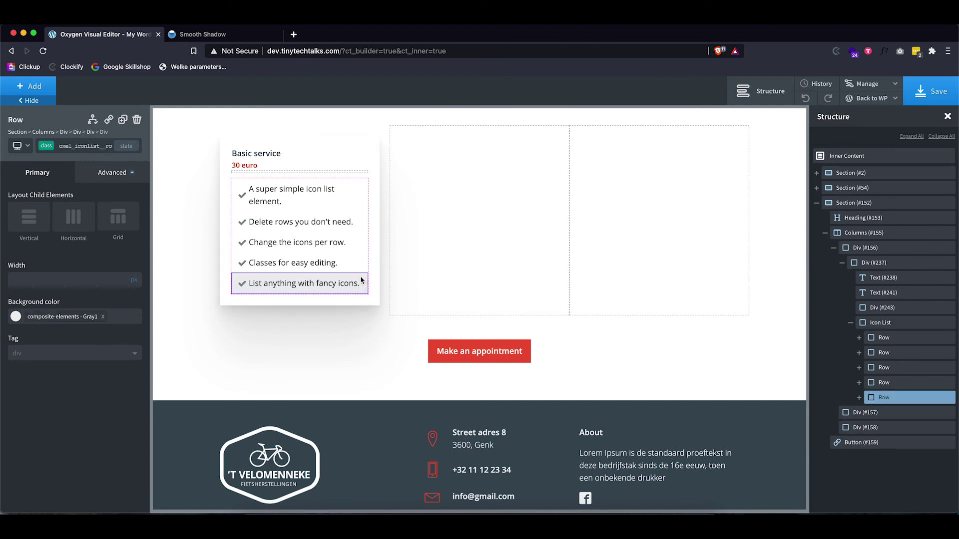
{"action": "left_click", "coordinate": [949, 397]}
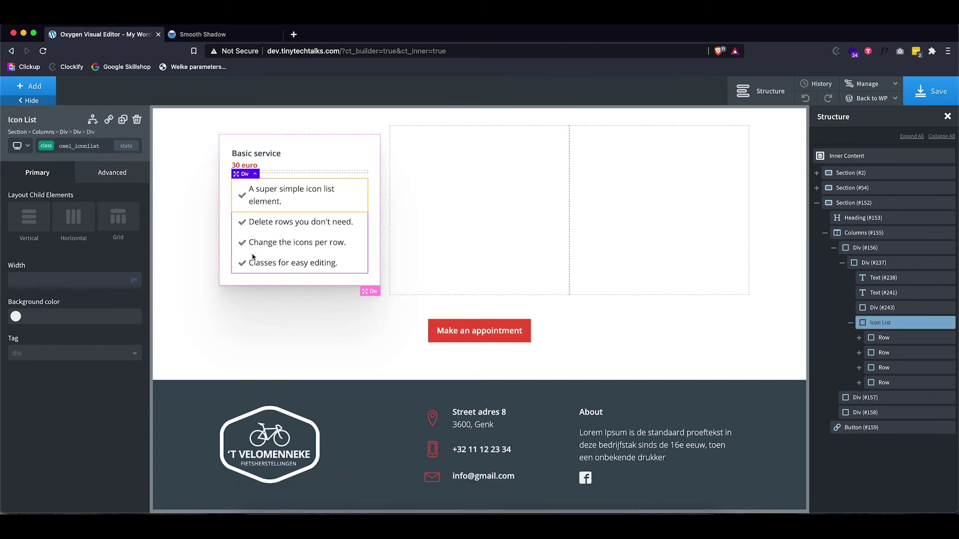
Set the color of the icon list's check icons to the global color orange.
{"action": "left_click", "coordinate": [242, 196]}
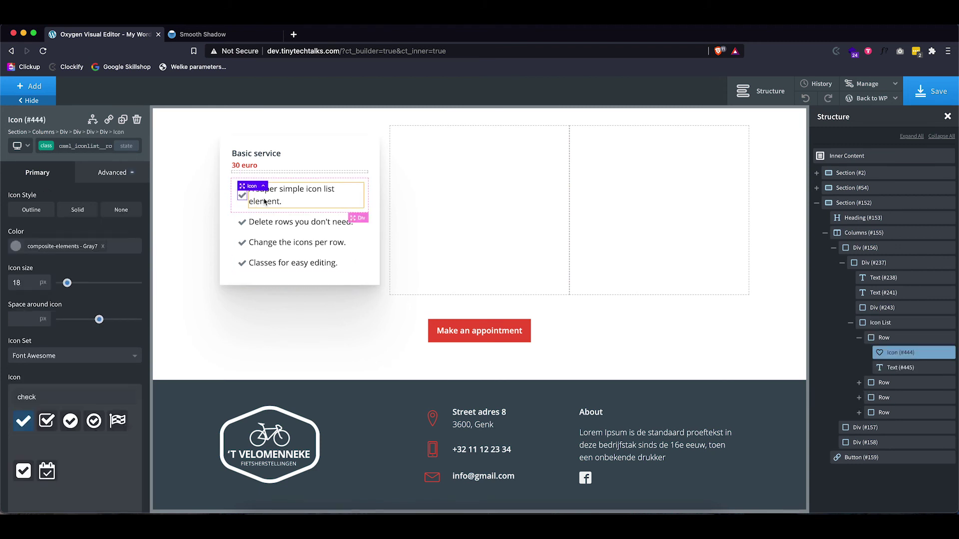
{"action": "left_click", "coordinate": [103, 246]}
{"action": "left_click", "coordinate": [16, 246]}
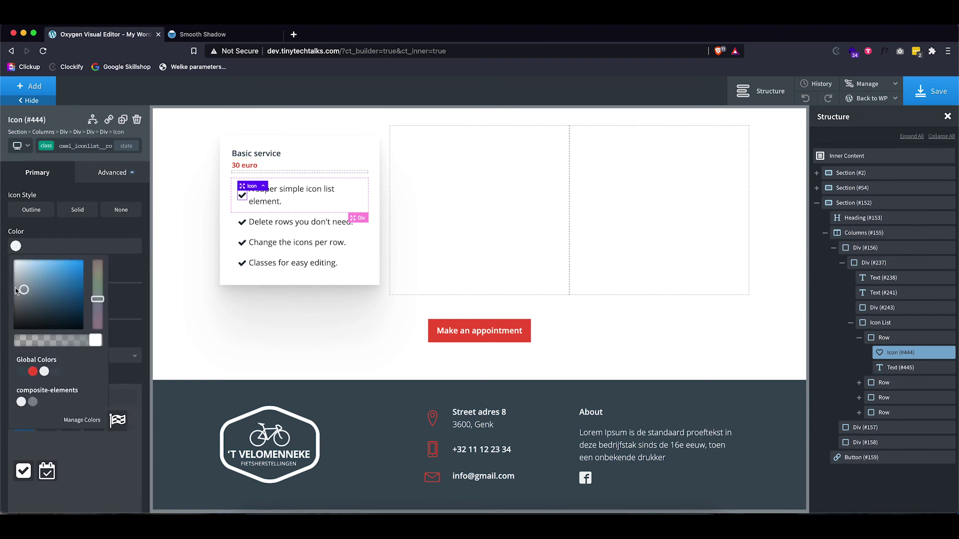
{"action": "left_click", "coordinate": [33, 371]}
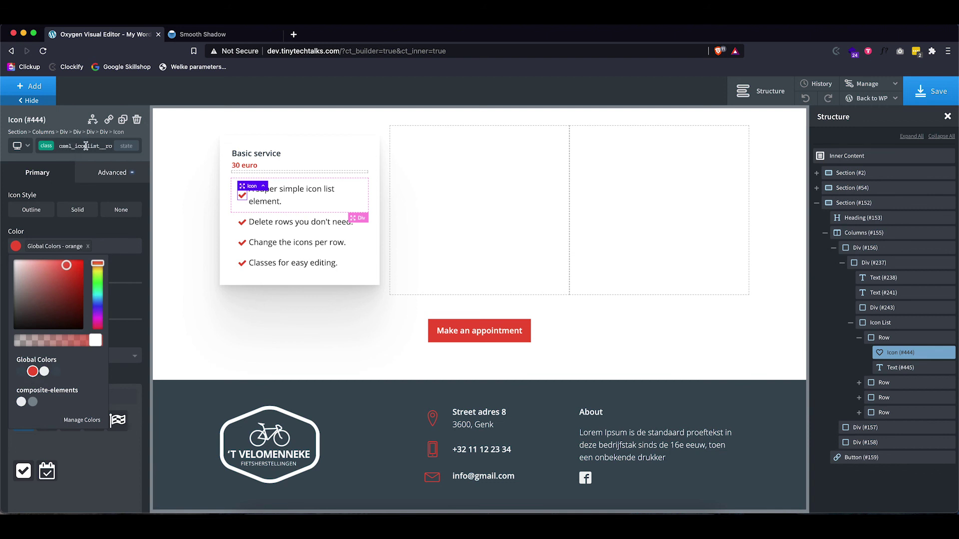
{"action": "left_click", "coordinate": [77, 196]}
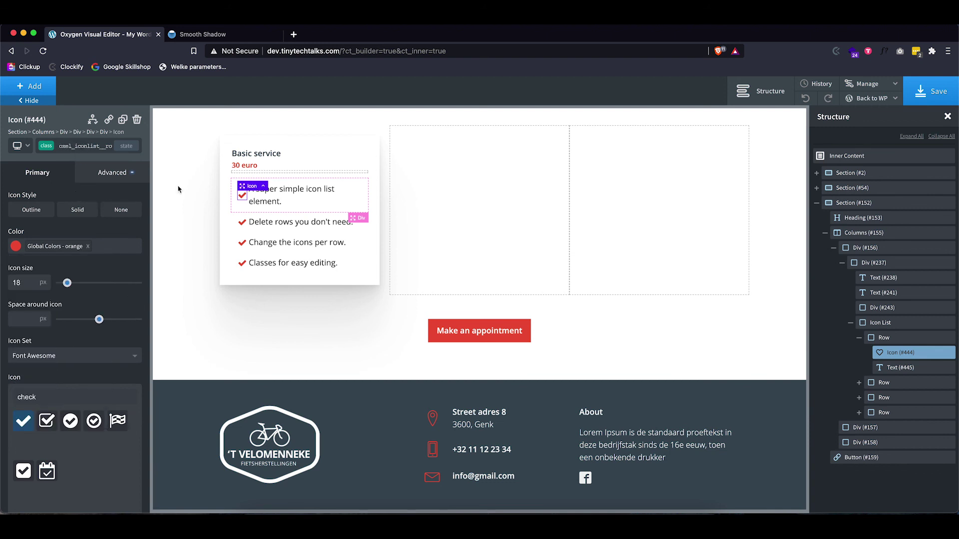
Add a left margin to the icon list's text class to widen the gap between the check icons and the text.
{"action": "left_click", "coordinate": [255, 203]}
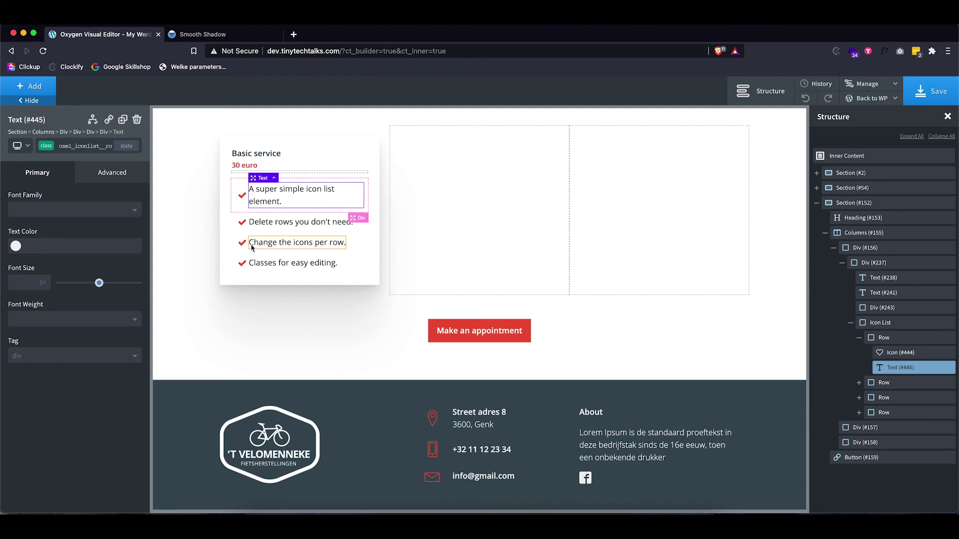
{"action": "left_click", "coordinate": [107, 174]}
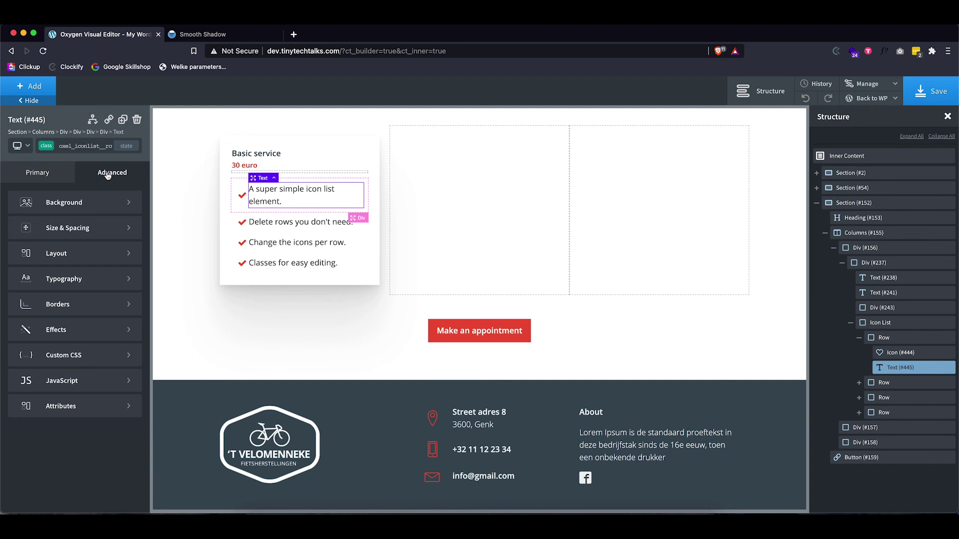
{"action": "left_click", "coordinate": [69, 227]}
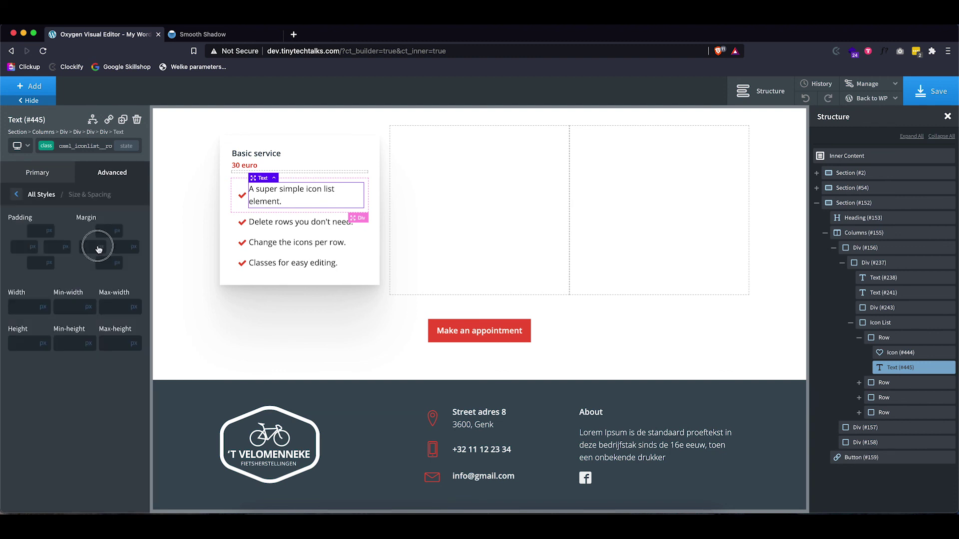
{"action": "left_click", "coordinate": [89, 246]}
{"action": "left_click", "coordinate": [322, 327]}
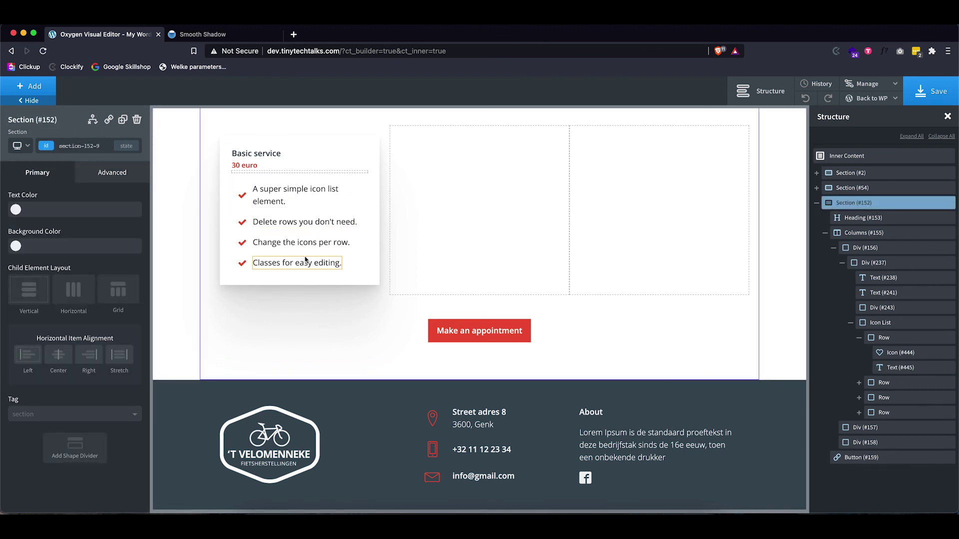
Check the care packages in the Adobe XD design, then copy the Basic service card into the second and third columns.
{"action": "left_click", "coordinate": [611, 522]}
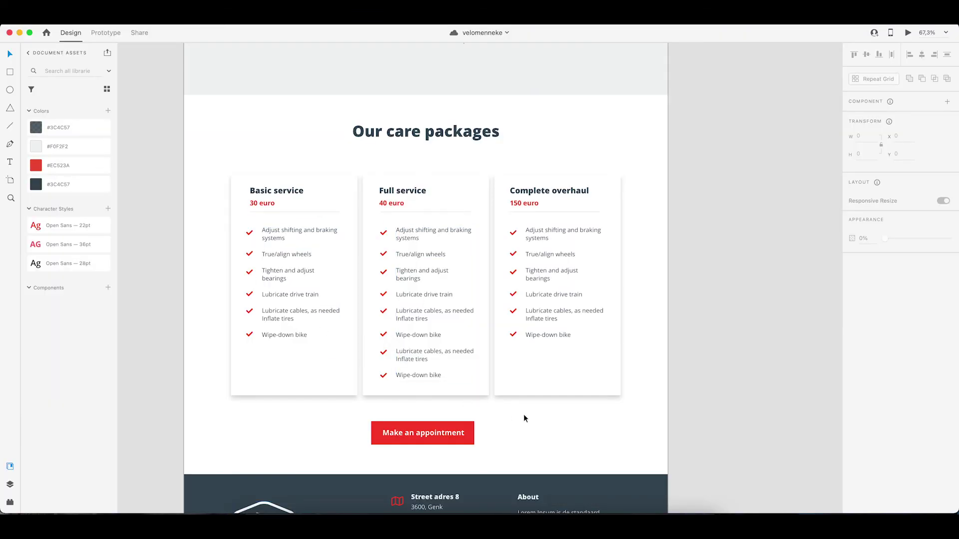
{"action": "left_click", "coordinate": [308, 522]}
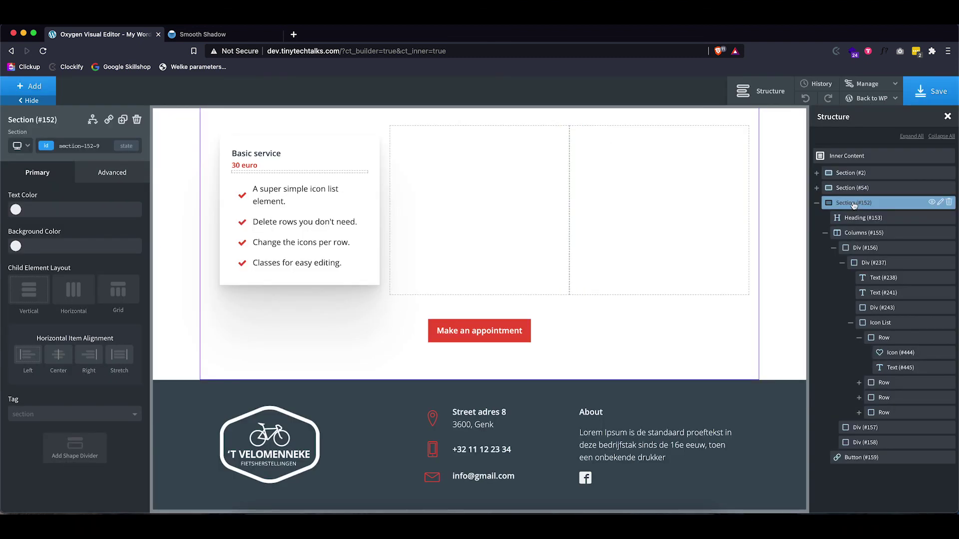
{"action": "left_click", "coordinate": [328, 155]}
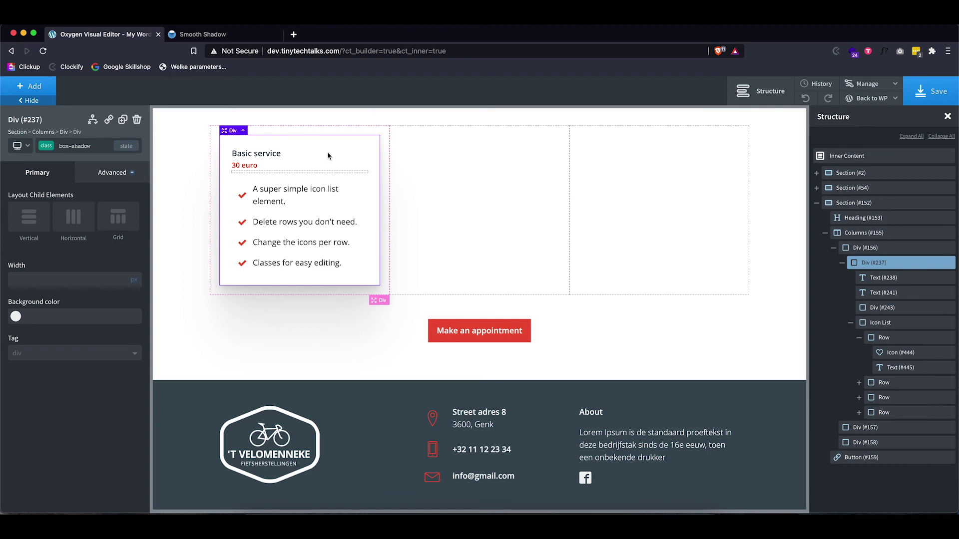
{"action": "left_click", "coordinate": [470, 180]}
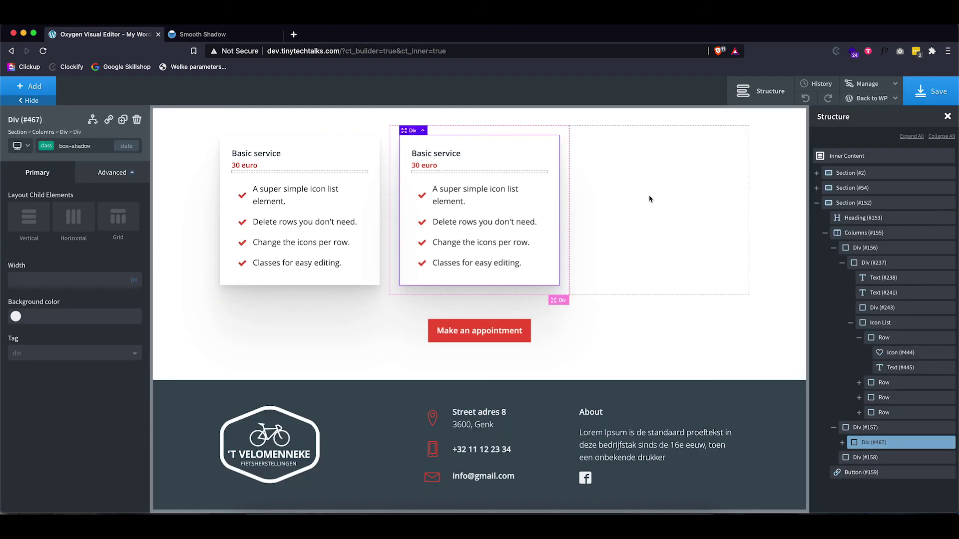
{"action": "left_click", "coordinate": [649, 199]}
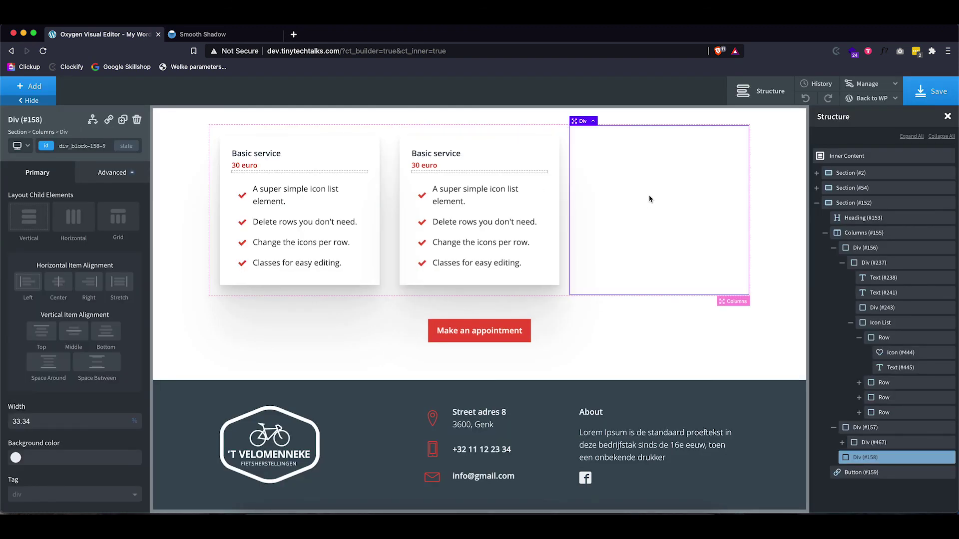
{"action": "key", "text": "ctrl+v"}
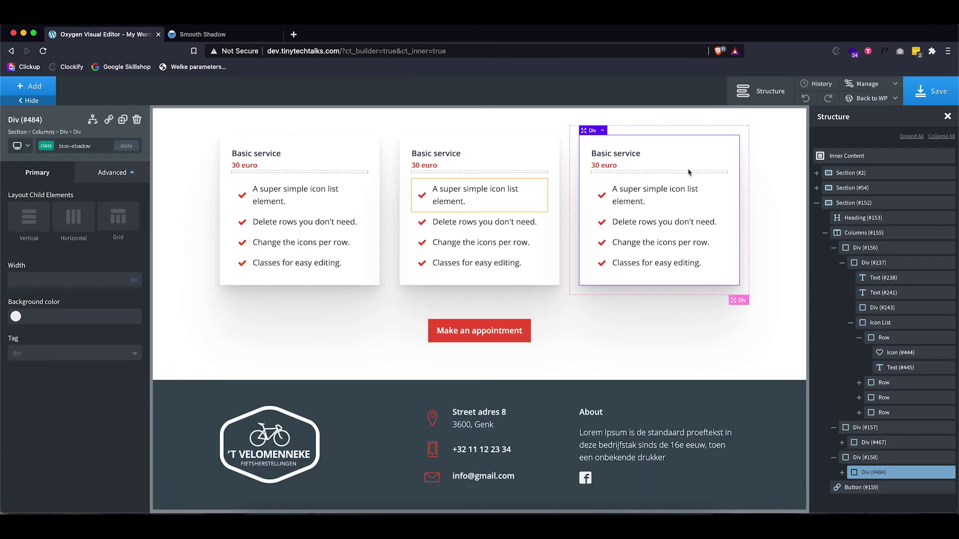
{"action": "left_click", "coordinate": [649, 327]}
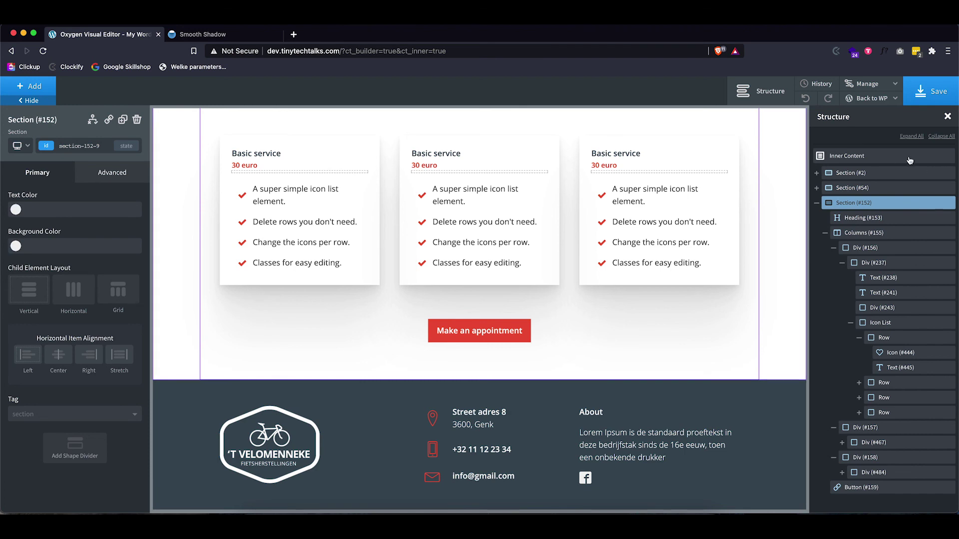
{"action": "key", "text": "ctrl+v"}
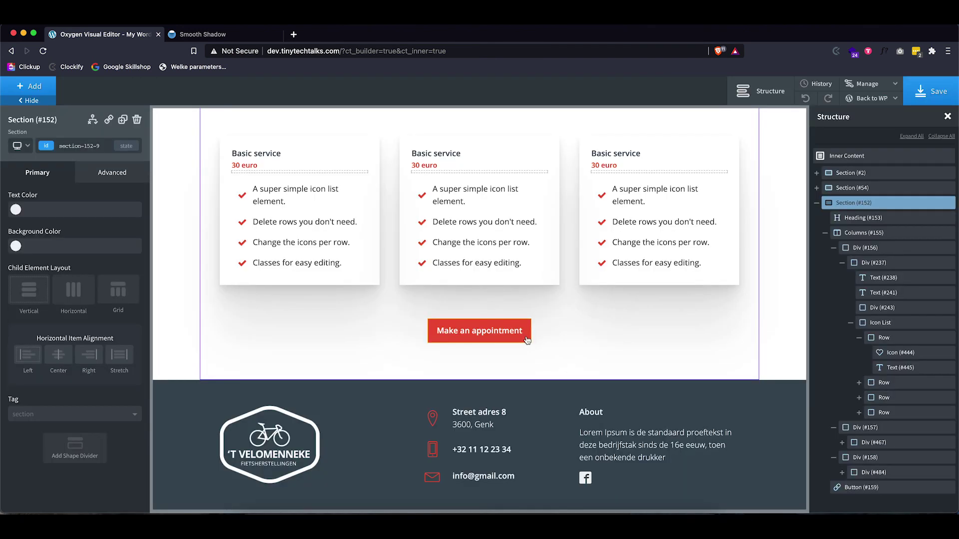
Compare the three-card care packages section with the Adobe XD design and return to Oxygen.
{"action": "scroll", "coordinate": [587, 340], "scroll_direction": "up", "scroll_amount": 2}
{"action": "left_click", "coordinate": [610, 511]}
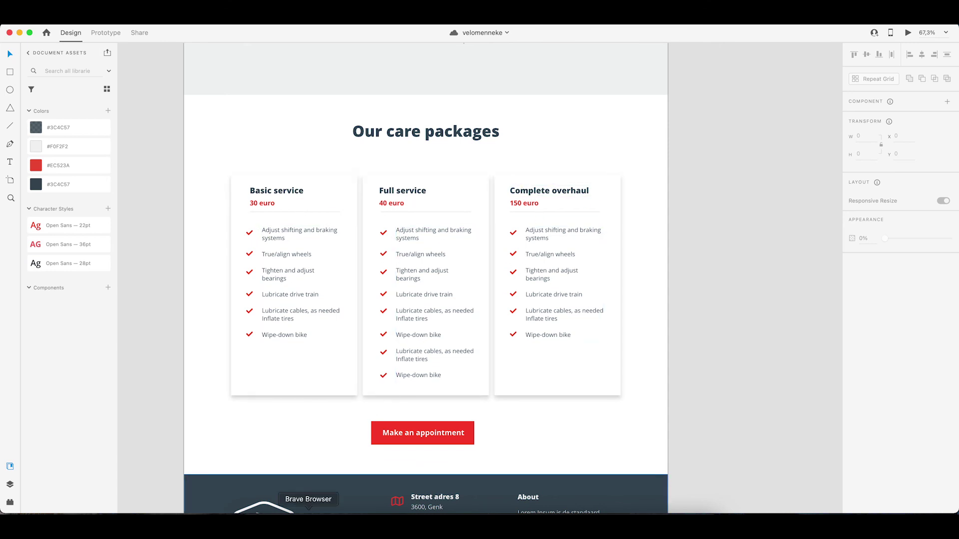
{"action": "left_click", "coordinate": [314, 511]}
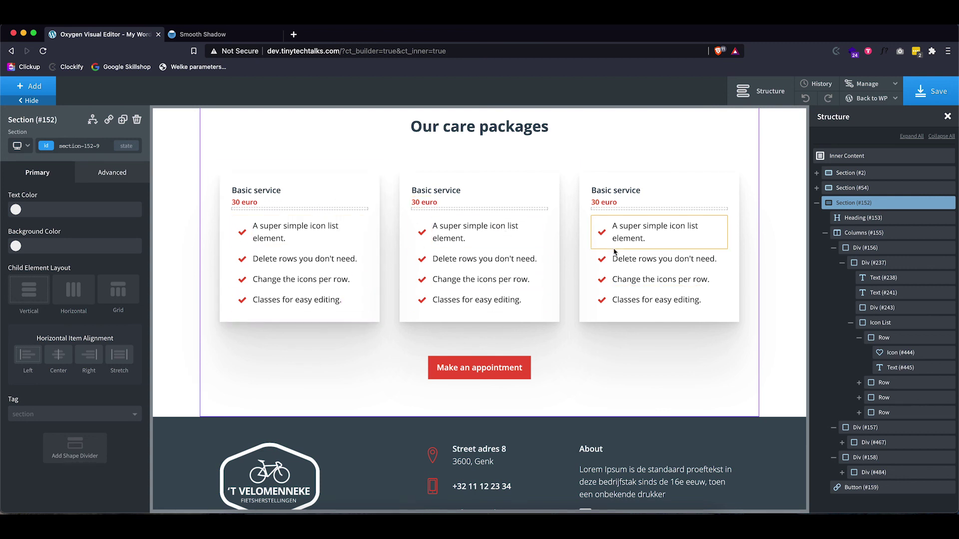
Open the site's frontend and examine the care packages section and footer.
{"action": "mouse_move", "coordinate": [887, 104]}
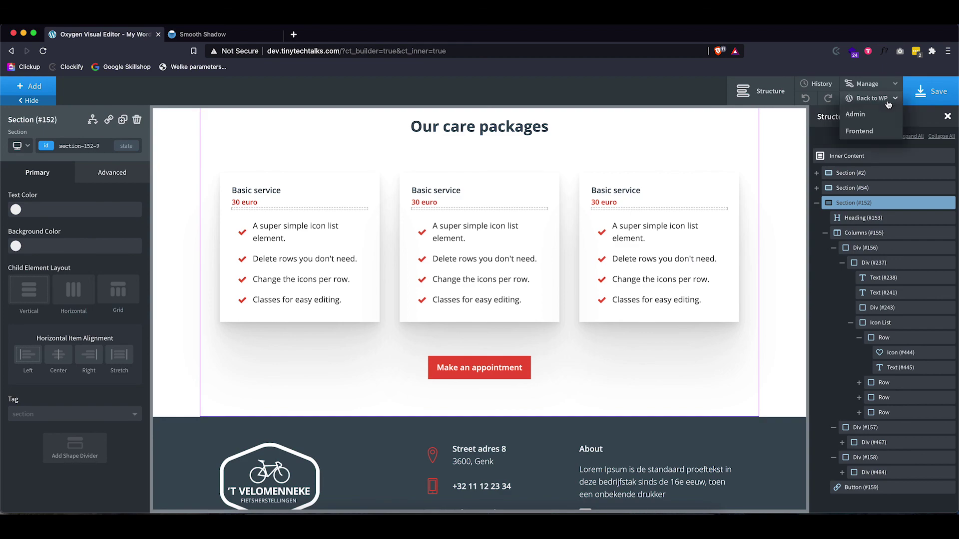
{"action": "left_click", "coordinate": [872, 131]}
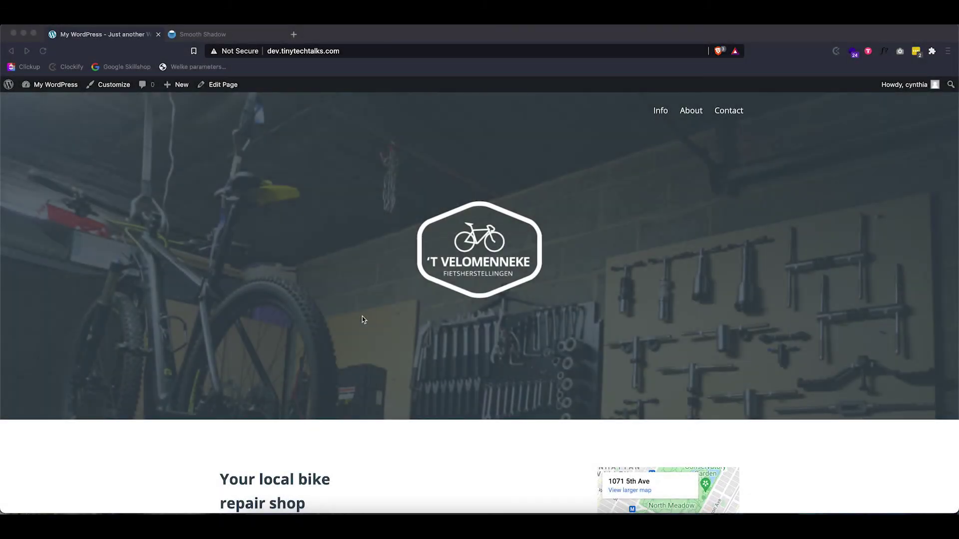
{"action": "scroll", "coordinate": [364, 320], "scroll_direction": "down", "scroll_amount": 10}
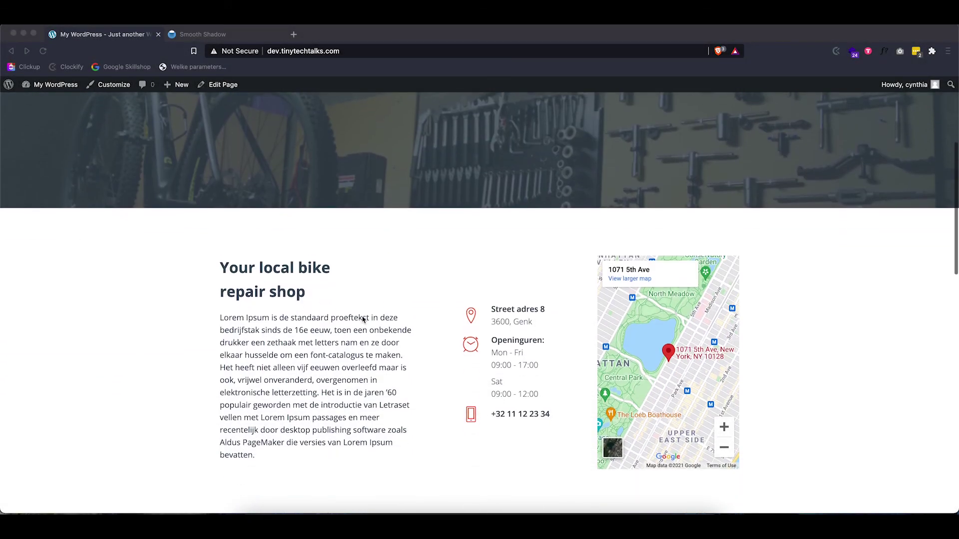
{"action": "scroll", "coordinate": [364, 320], "scroll_direction": "down", "scroll_amount": 7}
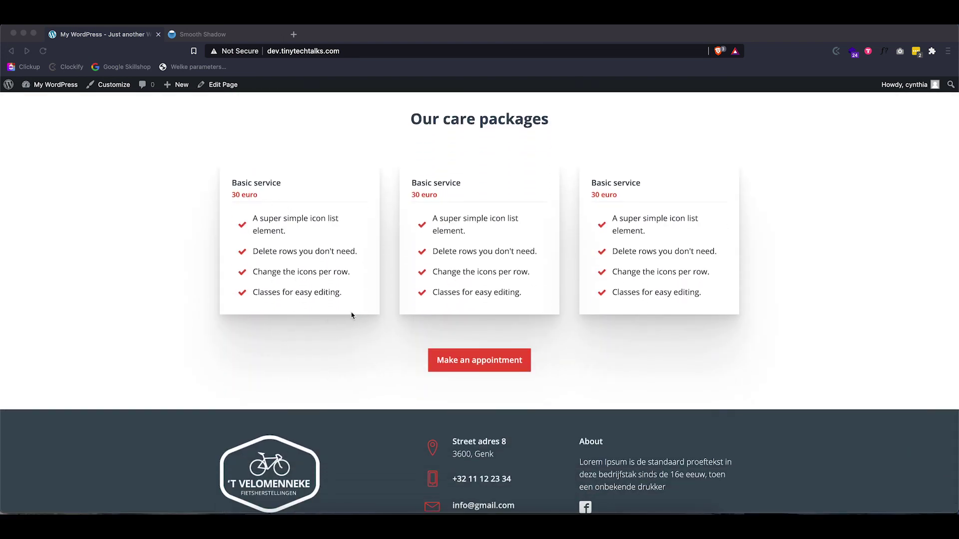
{"action": "scroll", "coordinate": [372, 388], "scroll_direction": "down", "scroll_amount": 2}
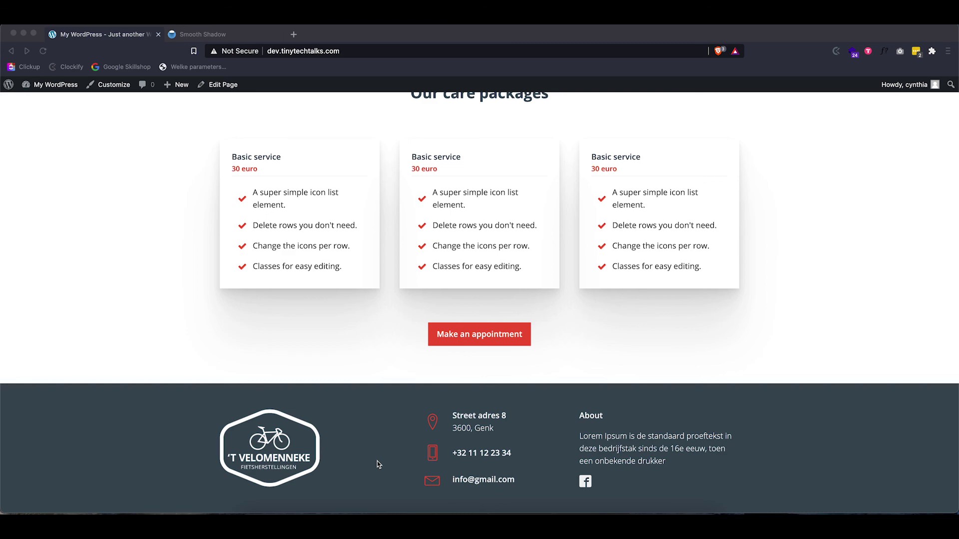
{"action": "left_click", "coordinate": [506, 352]}
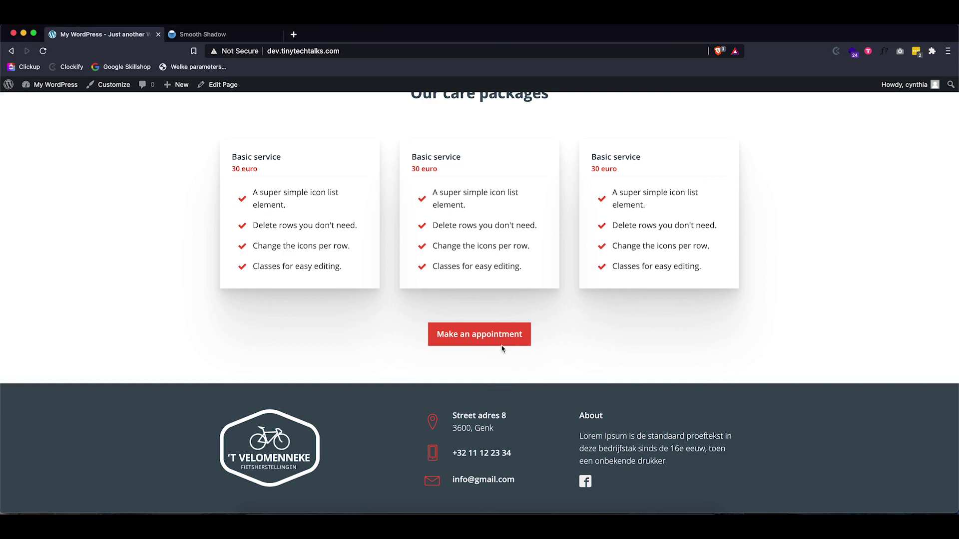
Review the whole published homepage from the hero through the intro, "Who are we?" and care packages sections.
{"action": "scroll", "coordinate": [553, 470], "scroll_direction": "up", "scroll_amount": 15}
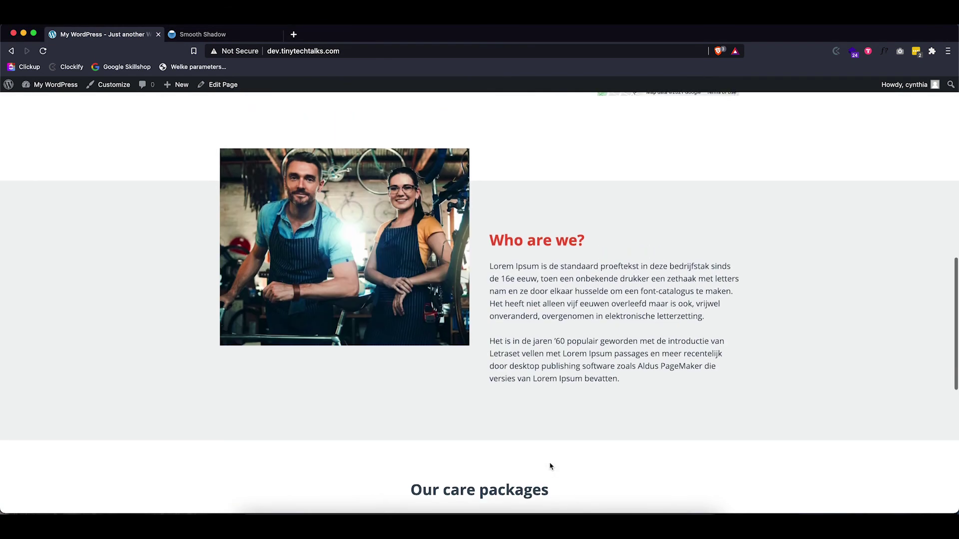
{"action": "scroll", "coordinate": [549, 466], "scroll_direction": "up", "scroll_amount": 4}
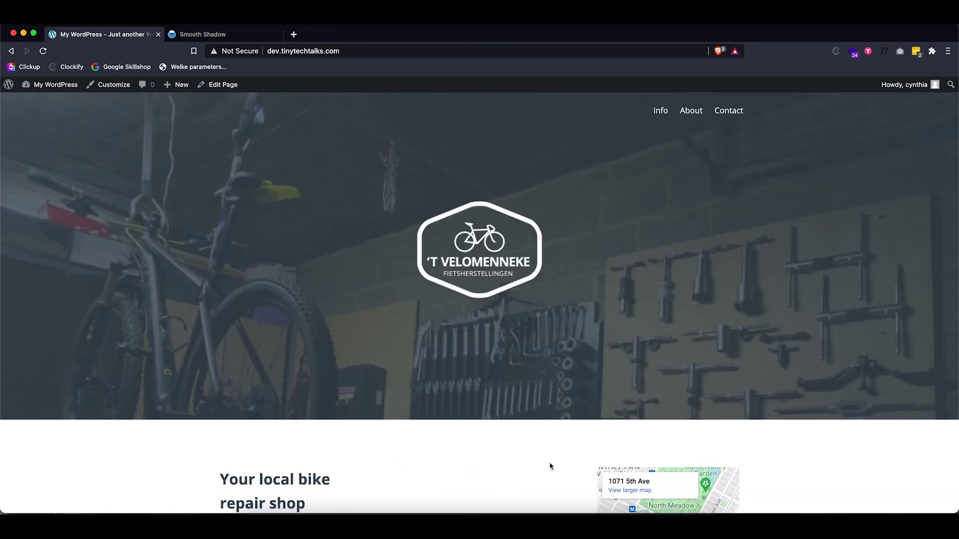
{"action": "scroll", "coordinate": [550, 466], "scroll_direction": "down", "scroll_amount": 5}
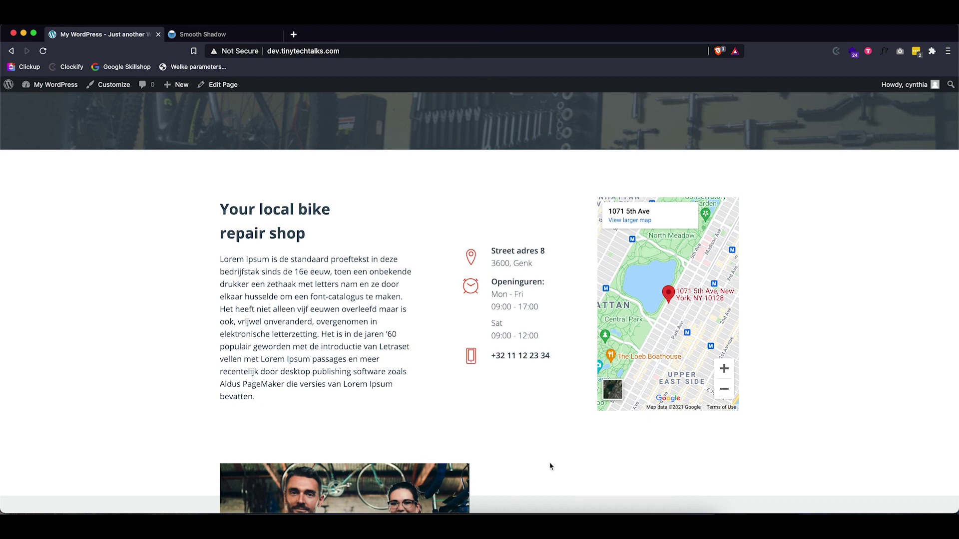
{"action": "scroll", "coordinate": [550, 467], "scroll_direction": "down", "scroll_amount": 7}
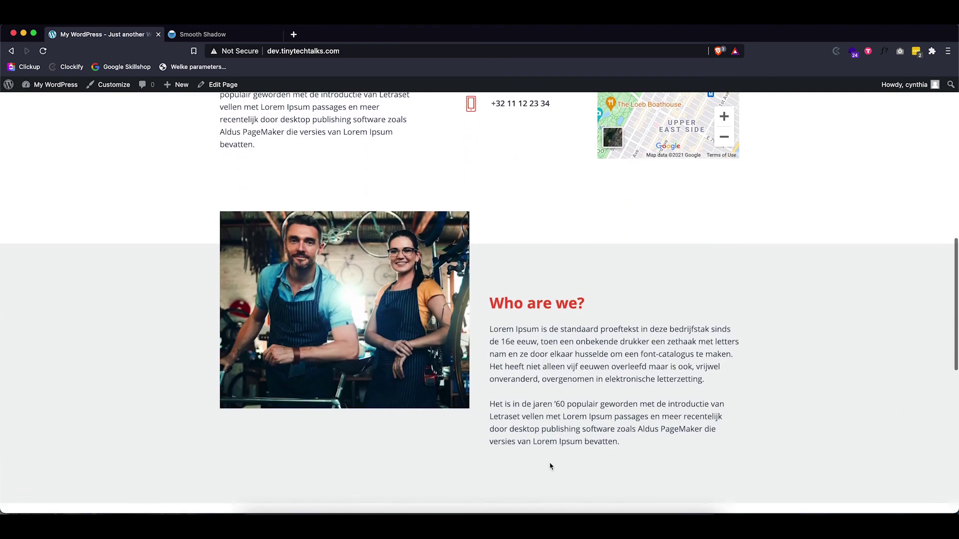
{"action": "scroll", "coordinate": [549, 467], "scroll_direction": "down", "scroll_amount": 7}
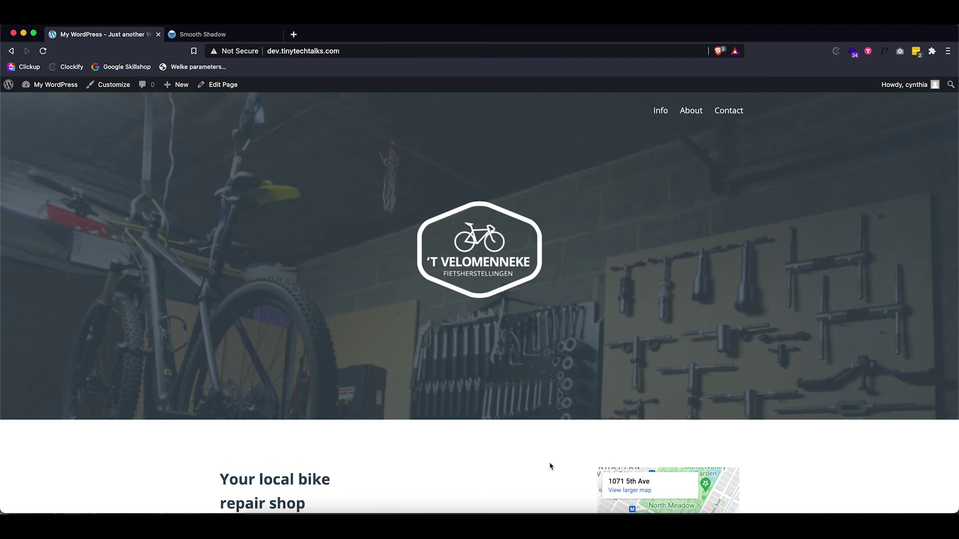
{"action": "scroll", "coordinate": [550, 466], "scroll_direction": "down", "scroll_amount": 6}
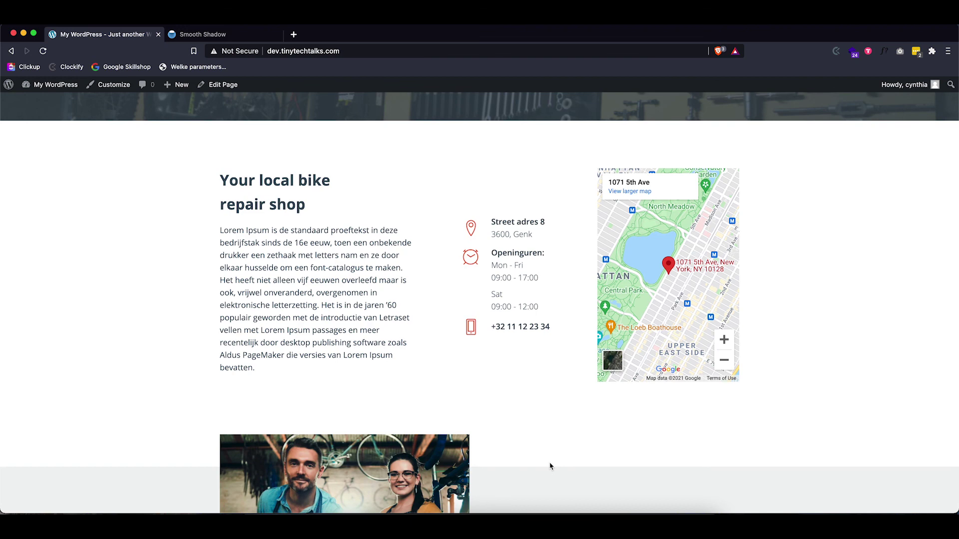
{"action": "scroll", "coordinate": [550, 466], "scroll_direction": "down", "scroll_amount": 13}
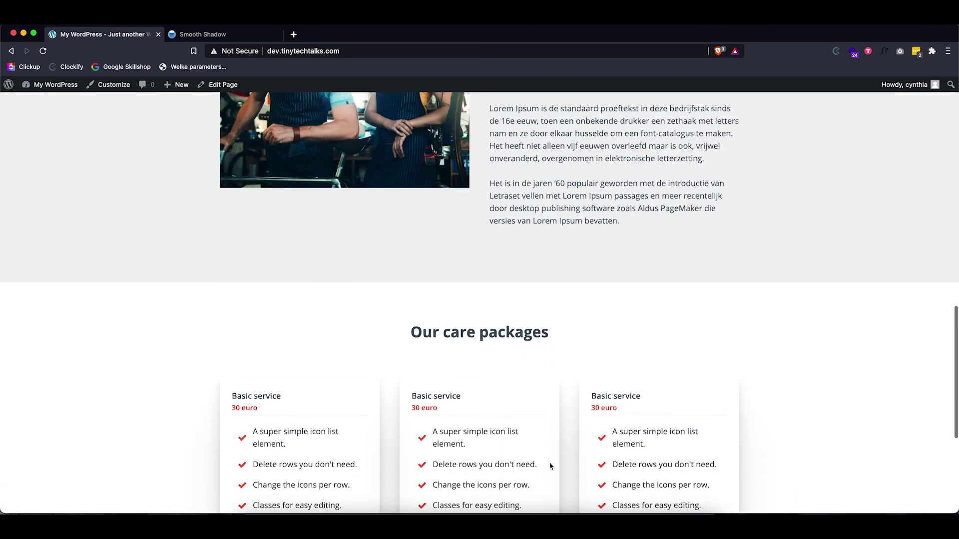